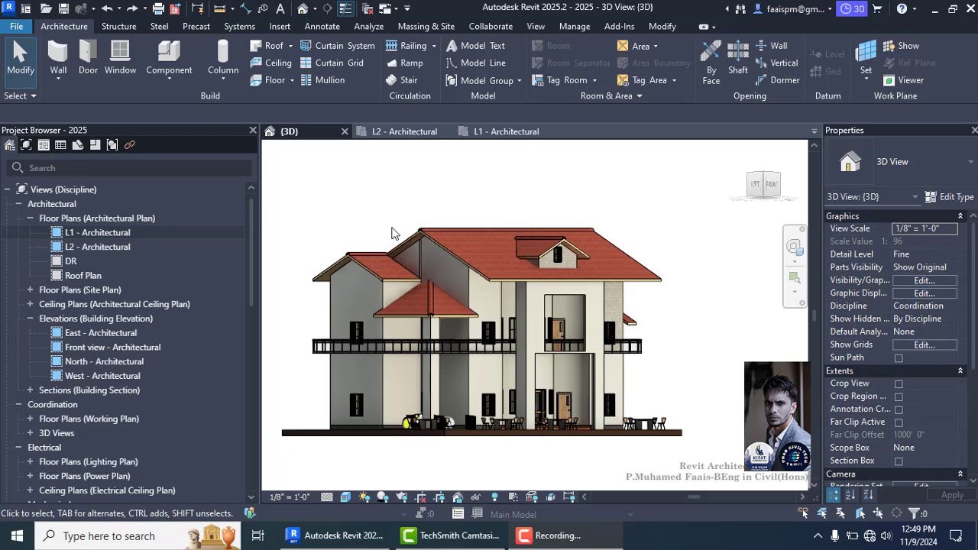
In the L1 - Architectural floor plan, place a tagged room in the space between grids L–M and E–F without saving the project.
click(508, 132)
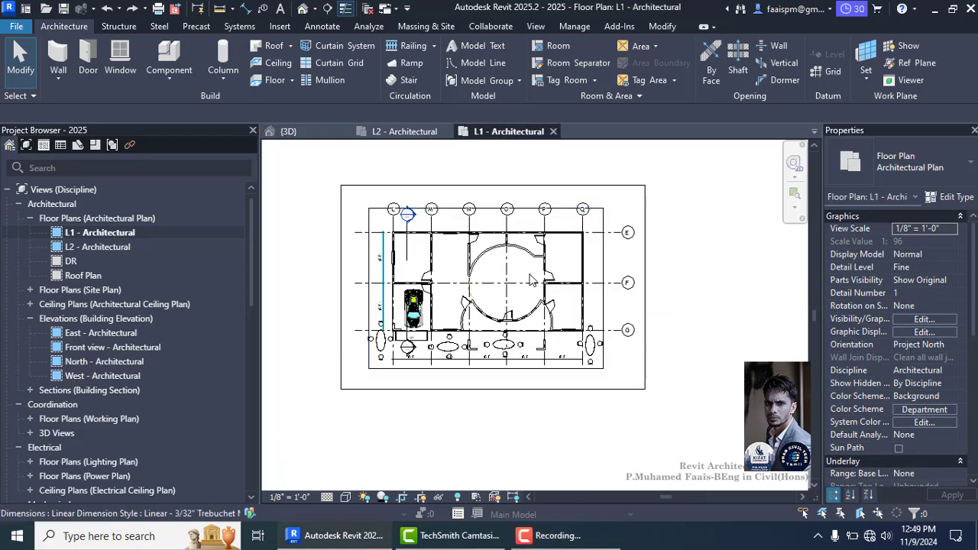
scroll(488, 291, up, 2)
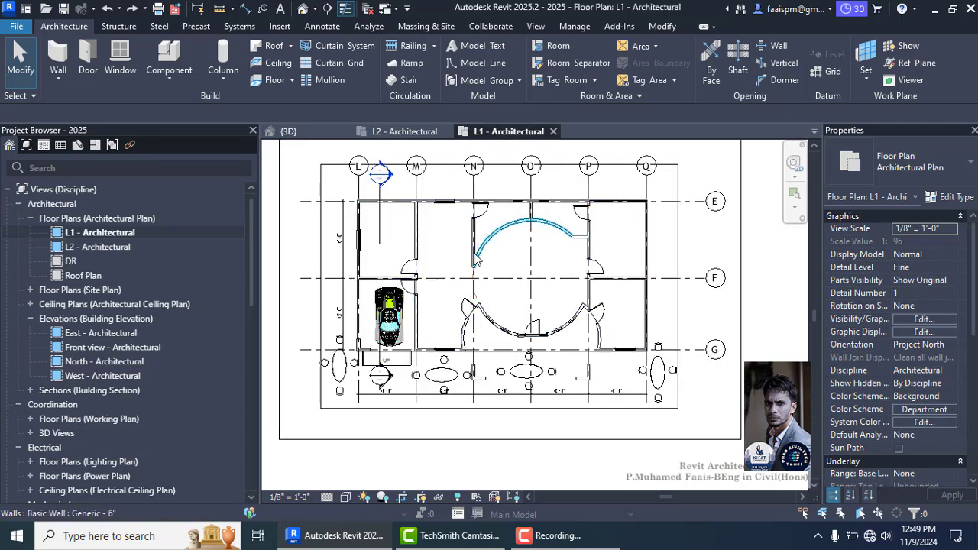
scroll(466, 251, up, 1)
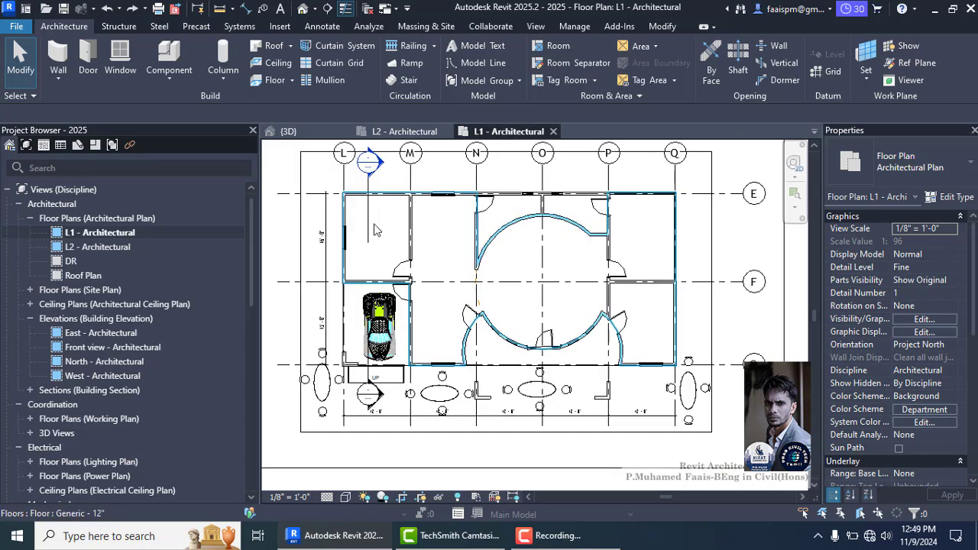
click(542, 45)
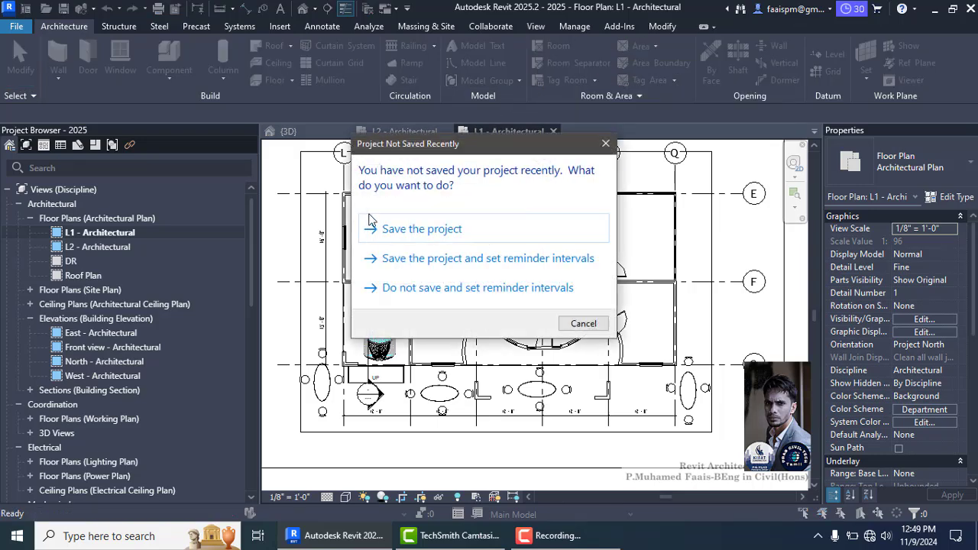
click(582, 324)
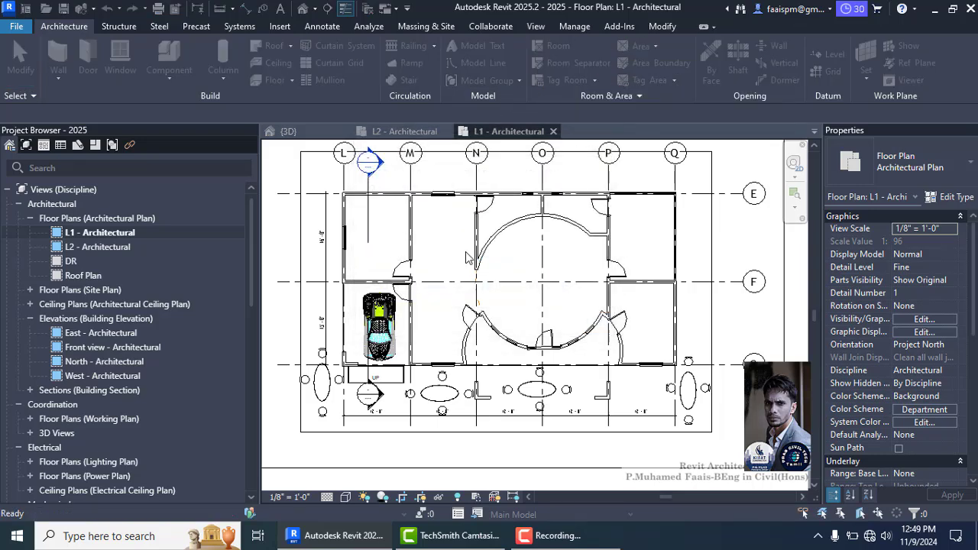
scroll(374, 249, up, 3)
scroll(375, 252, down, 2)
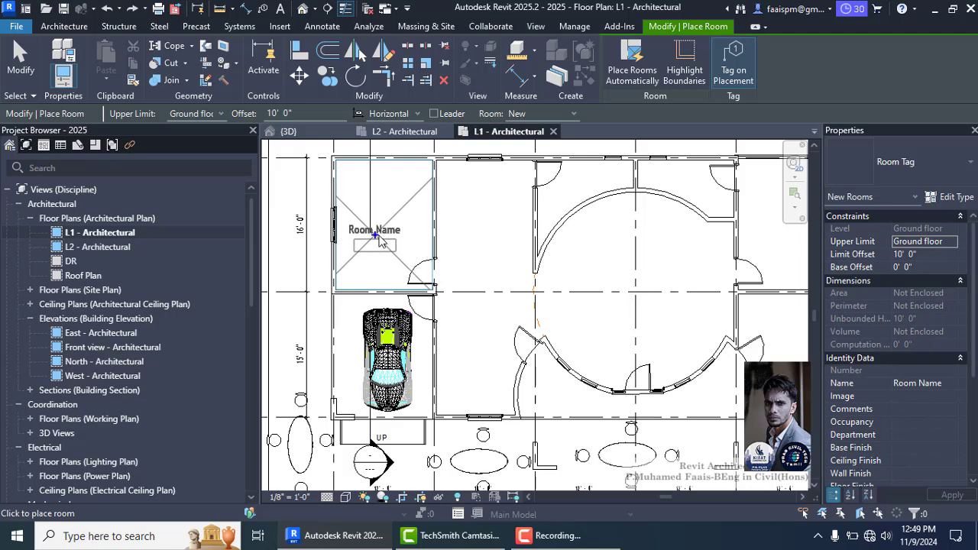
click(378, 242)
key(Escape)
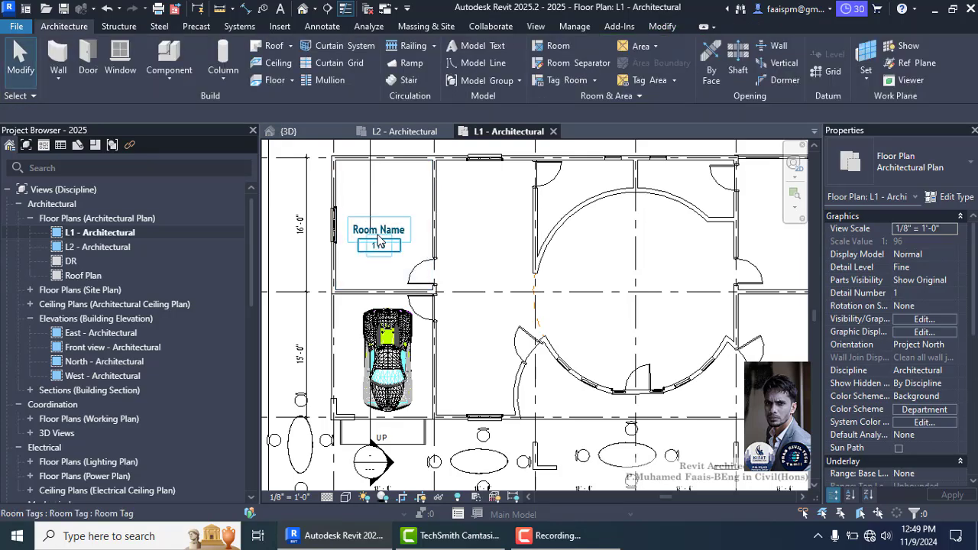
Rename the new room between grids L–M and E–F to "Bed room-1" through its tag.
click(386, 236)
click(386, 229)
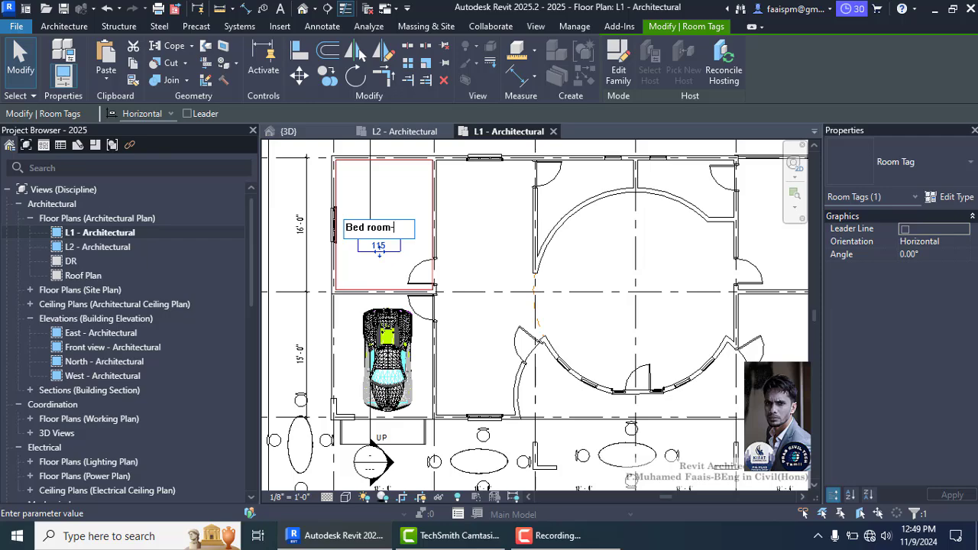
click(284, 249)
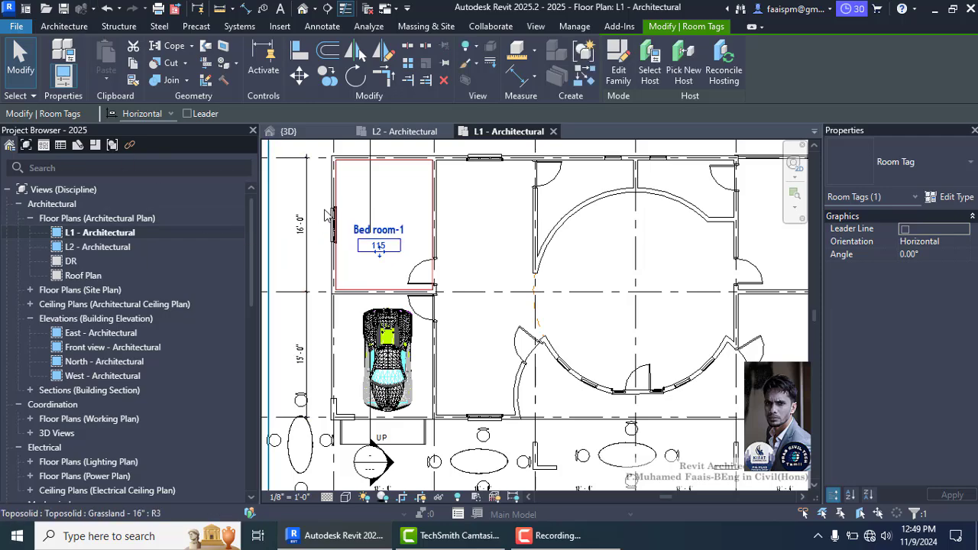
key(Escape)
scroll(361, 229, down, 2)
scroll(361, 230, up, 2)
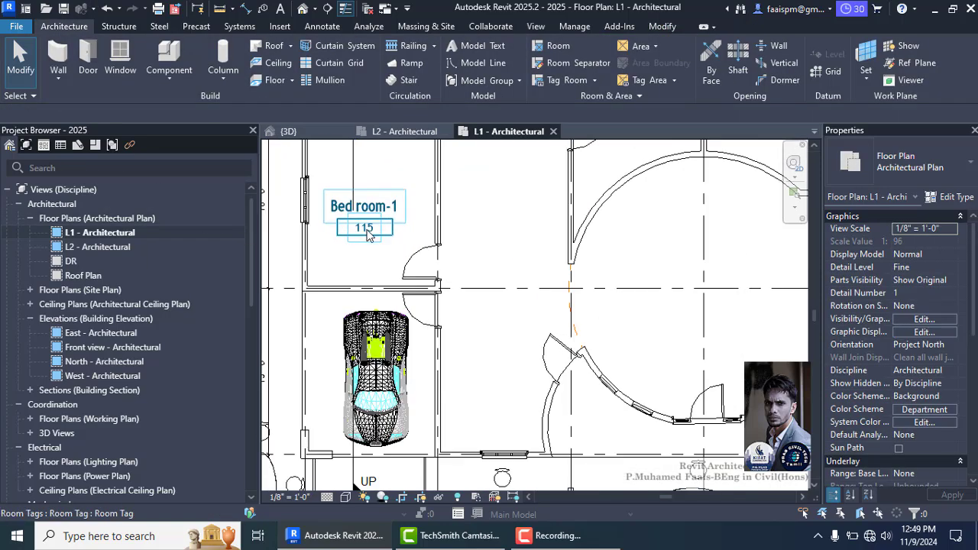
Set the room number of Bed room-1 to 100.
click(359, 227)
click(356, 227)
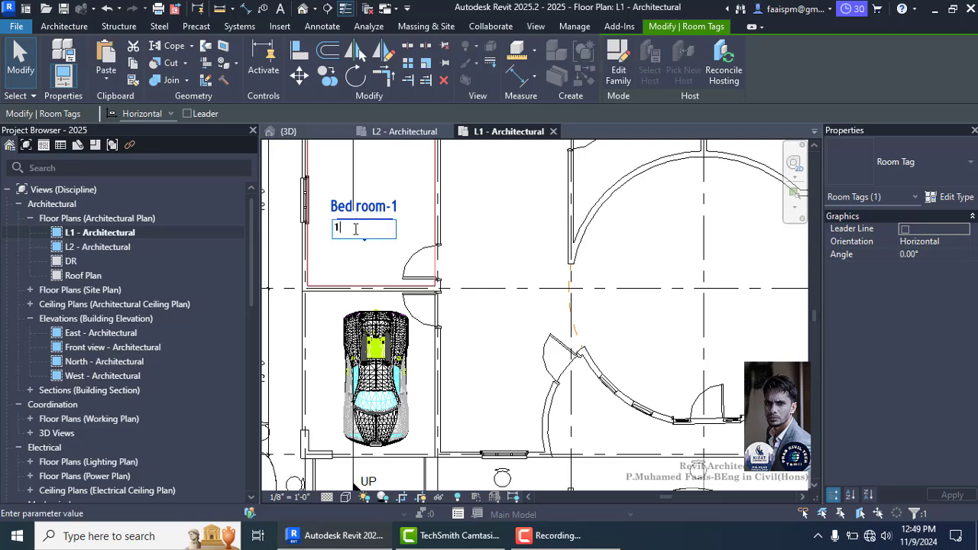
text(100)
key(Return)
scroll(350, 239, down, 3)
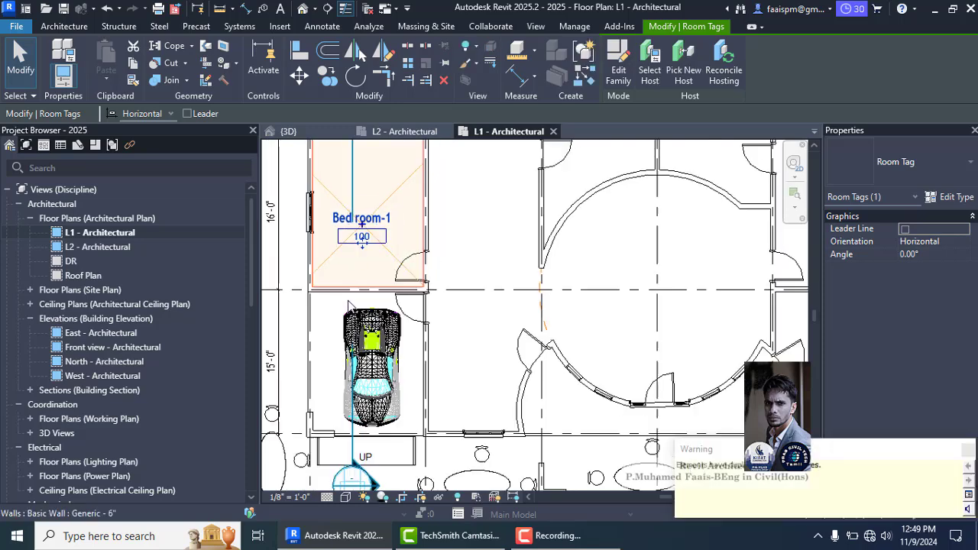
key(Escape)
Examine the railed, open-sided porch at the back corner of the house in the 3D view.
scroll(628, 239, up, 2)
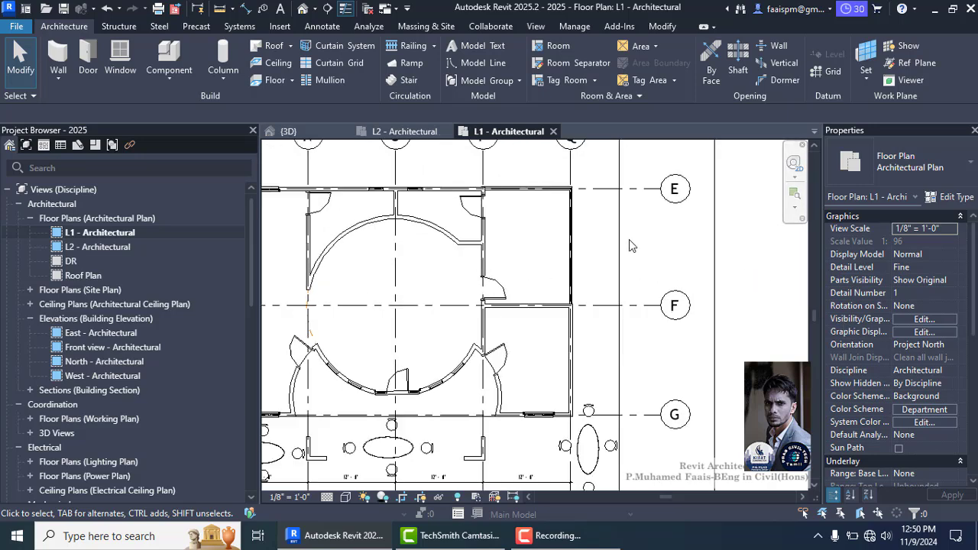
scroll(535, 220, down, 2)
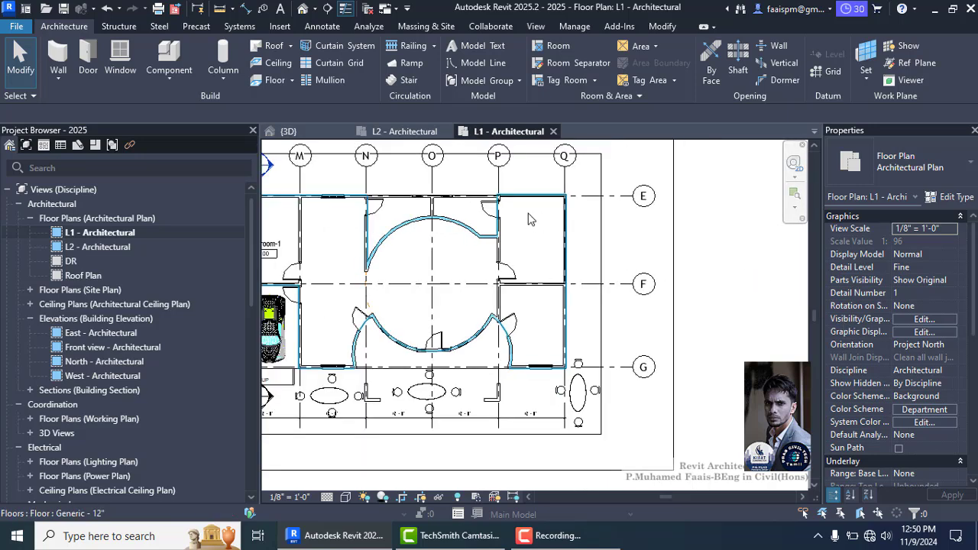
click(303, 9)
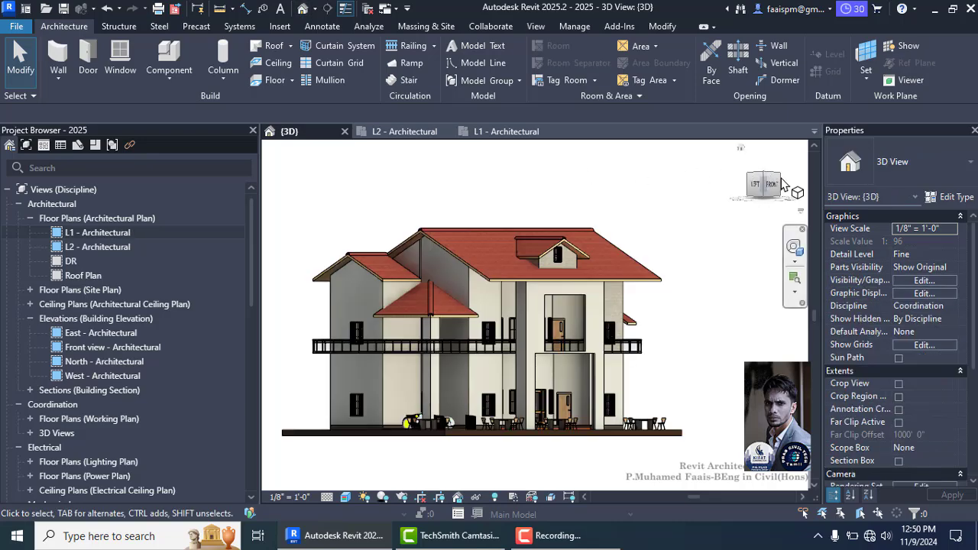
click(779, 180)
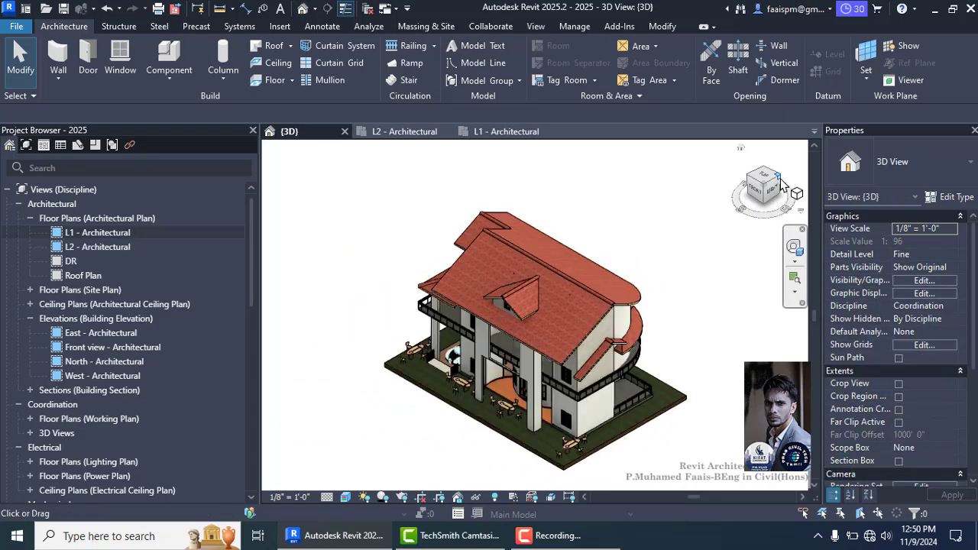
click(779, 180)
shift+middle_drag(506, 483, 469, 346)
scroll(469, 346, up, 6)
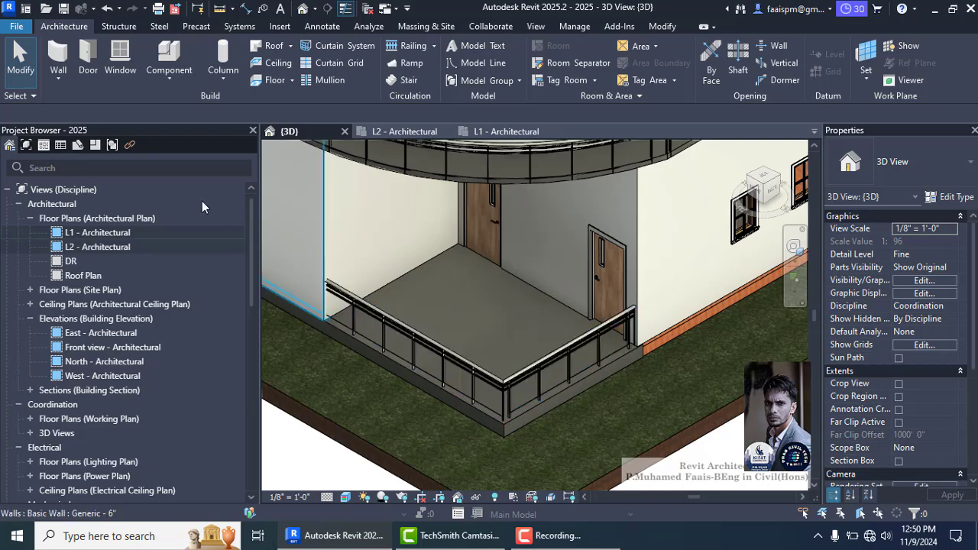
In the L1 - Architectural floor plan, place a tagged room in the porch space between grids P–Q and E–F.
click(498, 133)
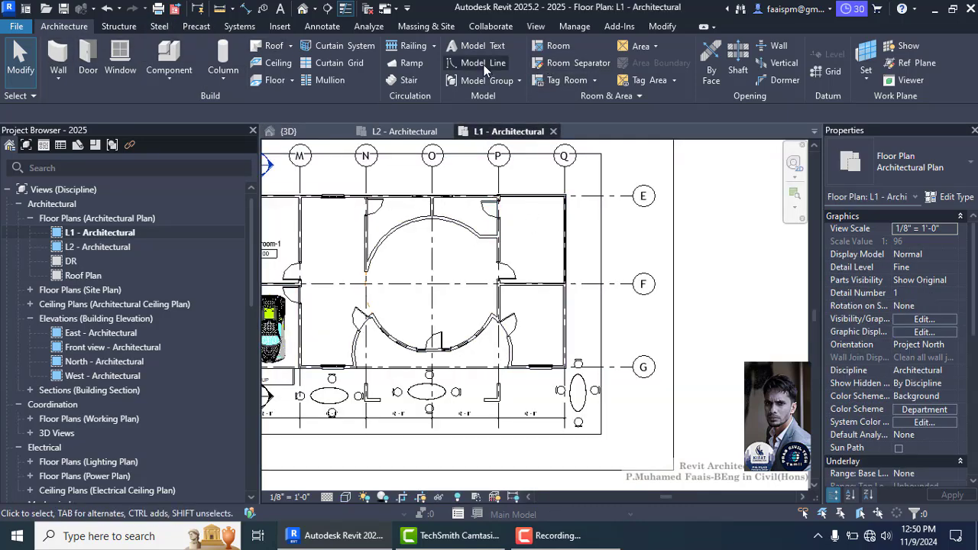
click(542, 48)
scroll(538, 231, up, 3)
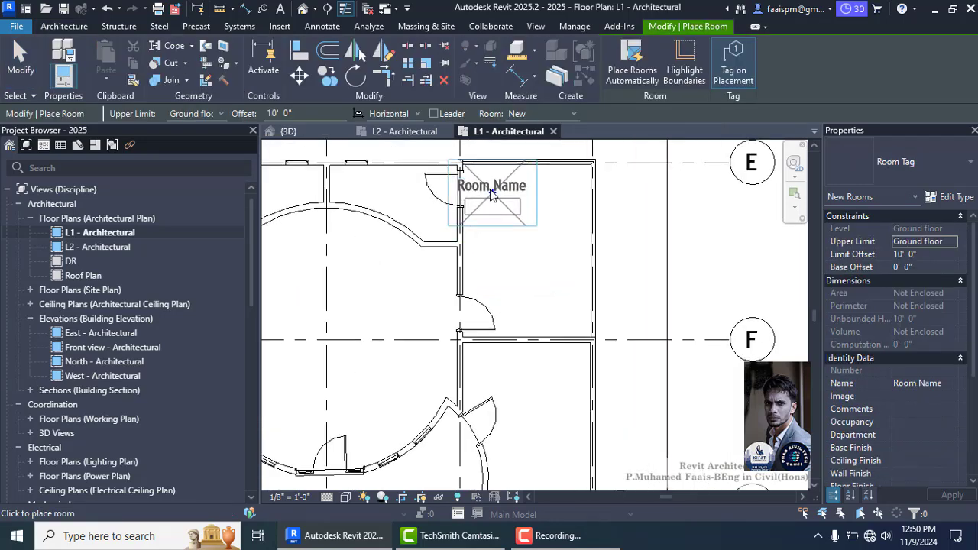
key(Escape)
key(Escape)
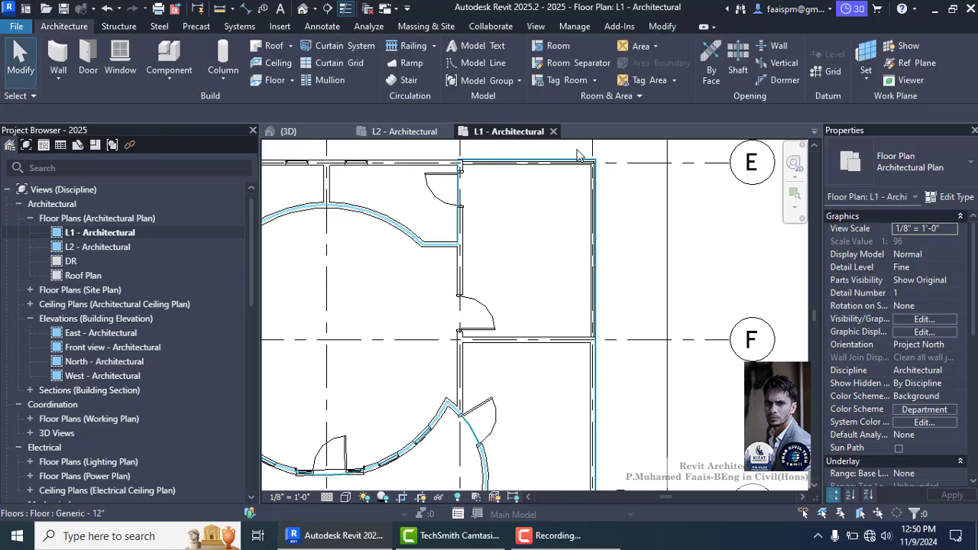
click(542, 48)
click(526, 245)
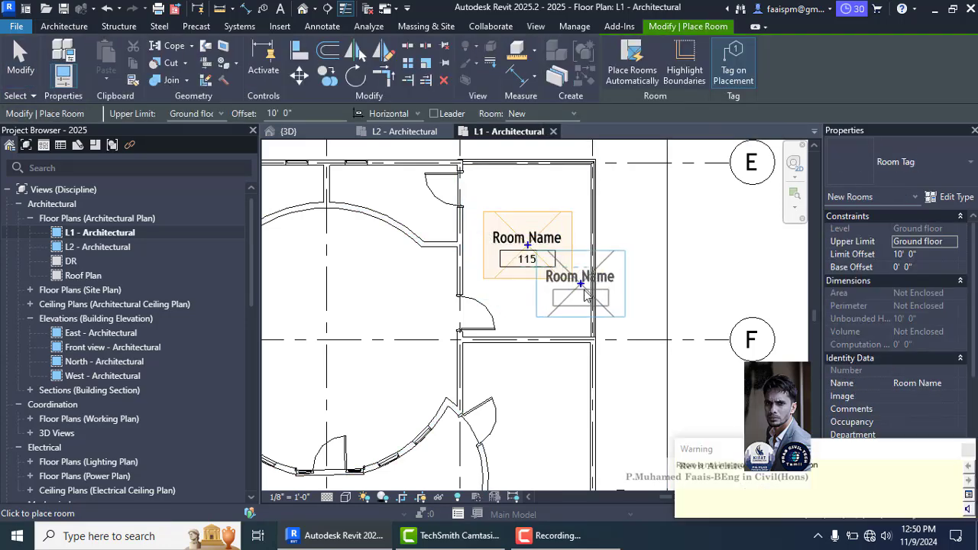
key(Escape)
key(Escape)
click(539, 268)
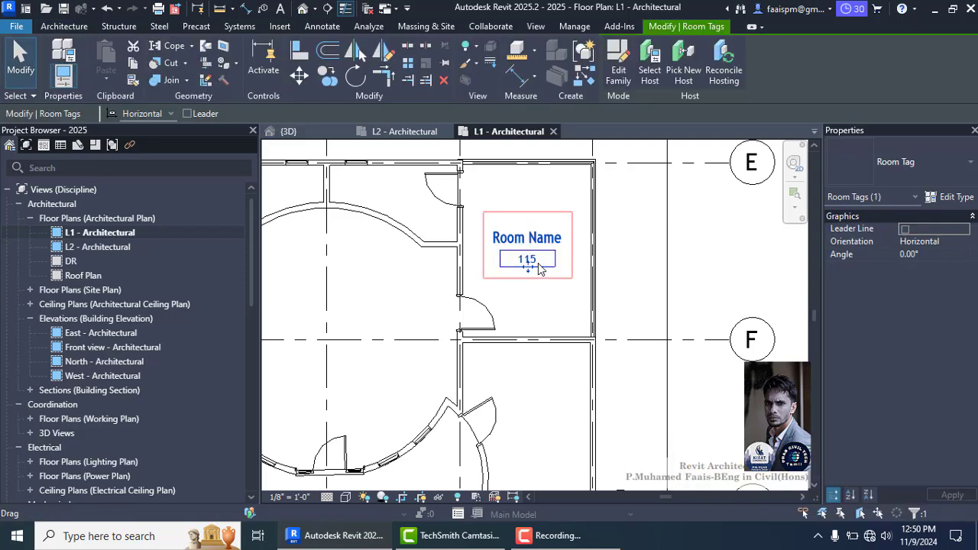
key(Escape)
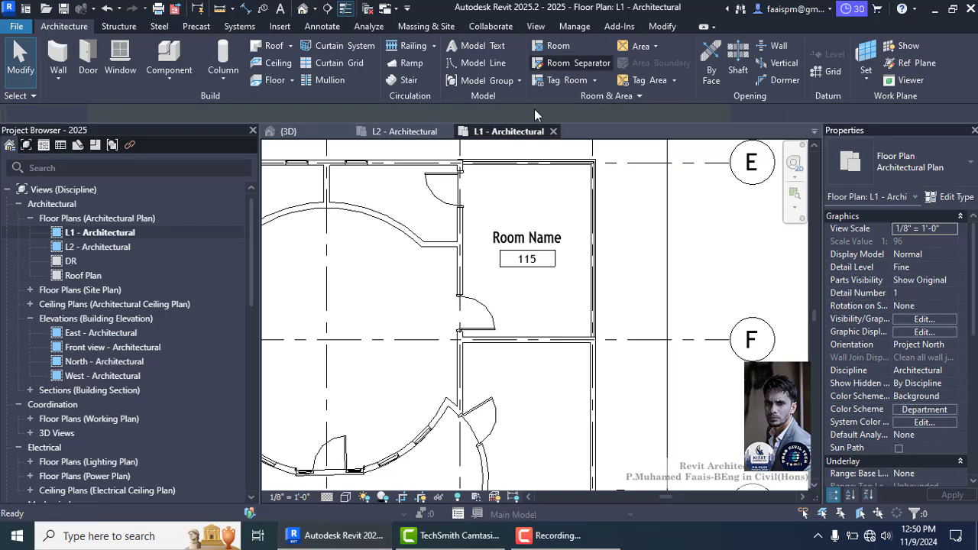
Draw a horizontal room separation line along the porch's open edge at grid E, from grid P to just past grid Q.
click(573, 63)
scroll(475, 175, up, 5)
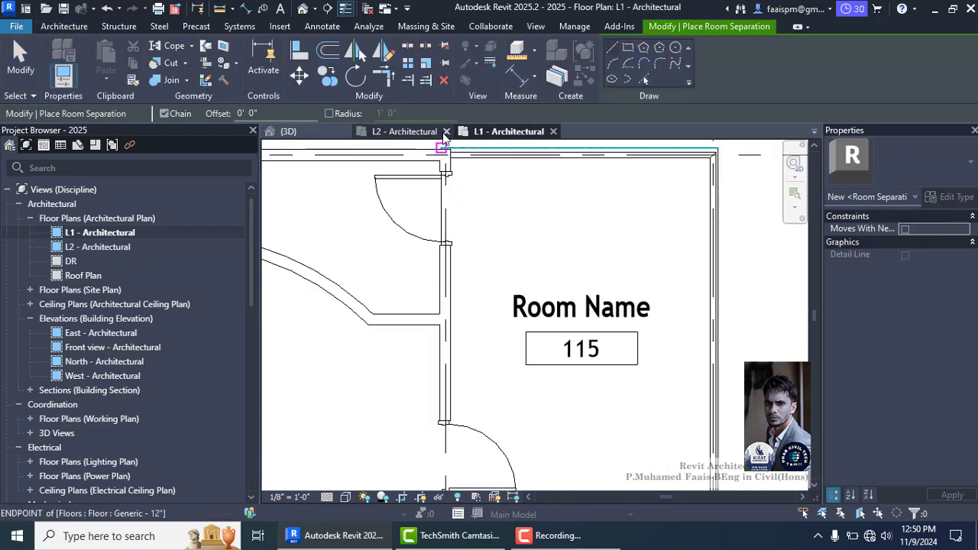
click(449, 147)
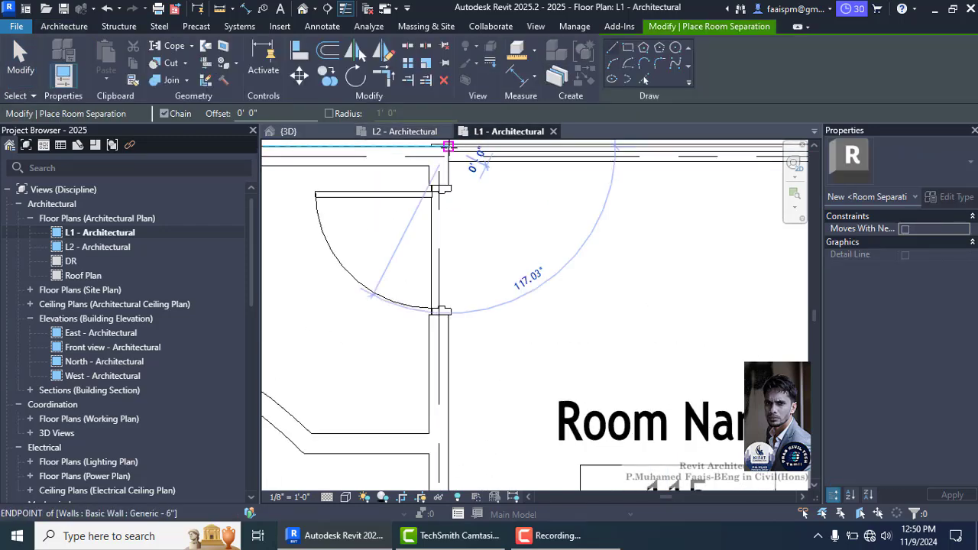
scroll(497, 149, down, 2)
scroll(506, 149, down, 2)
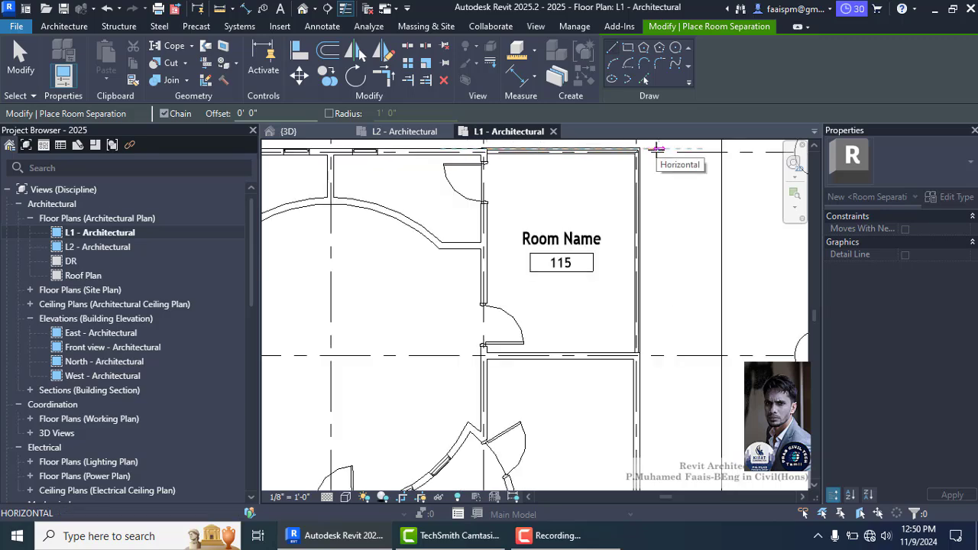
click(655, 148)
scroll(643, 324, up, 3)
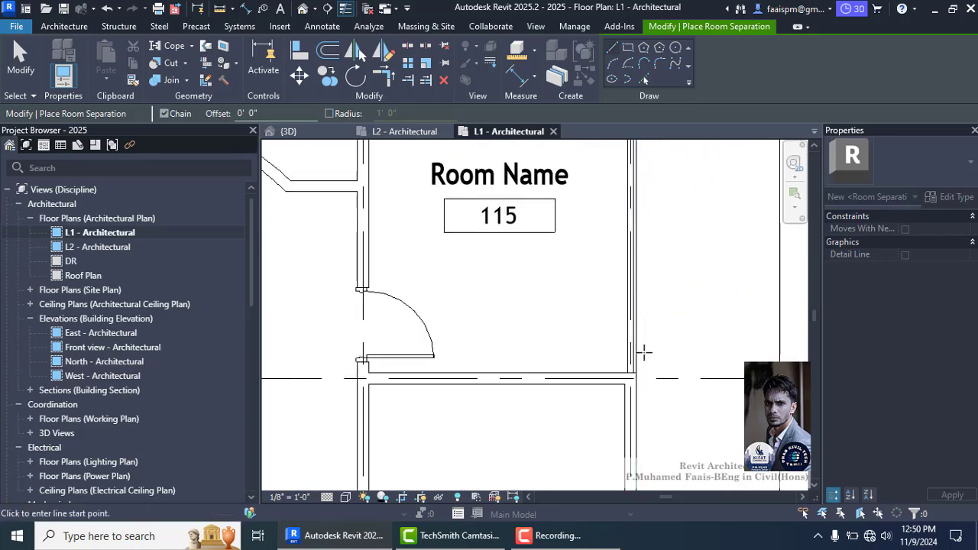
Draw a vertical room separation line about 16'-6" long along the porch's edge at grid Q, from the grid F wall to just past grid E.
scroll(638, 367, up, 1)
click(634, 375)
scroll(627, 403, down, 1)
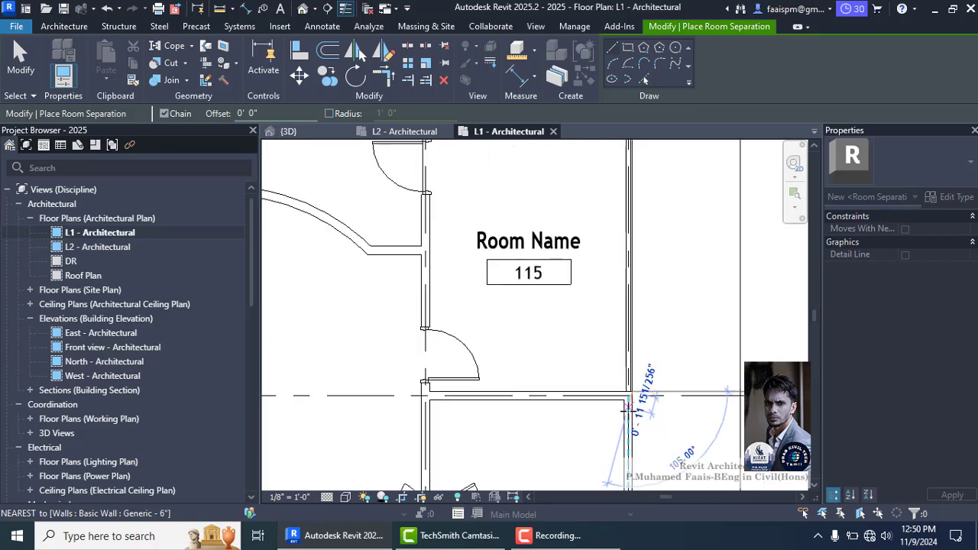
scroll(603, 367, down, 2)
scroll(614, 223, up, 3)
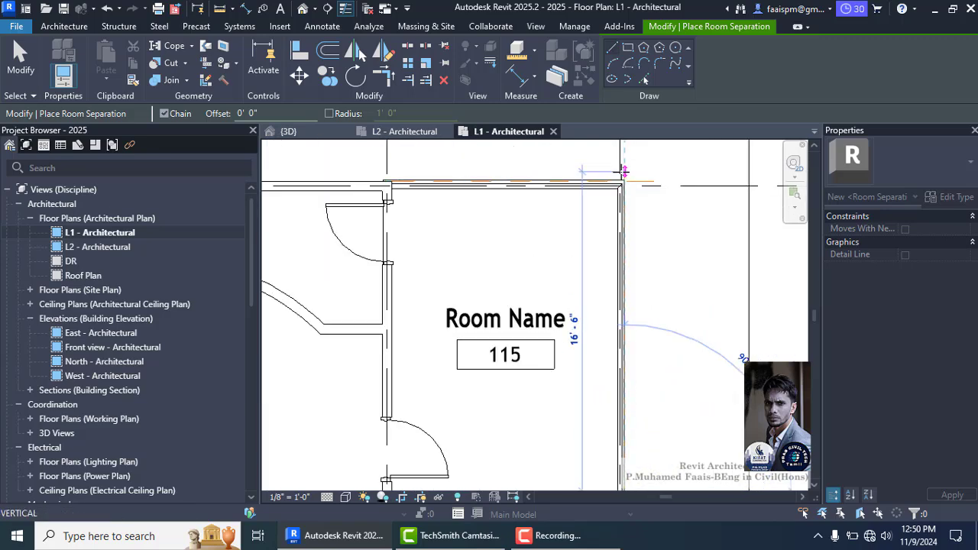
click(624, 171)
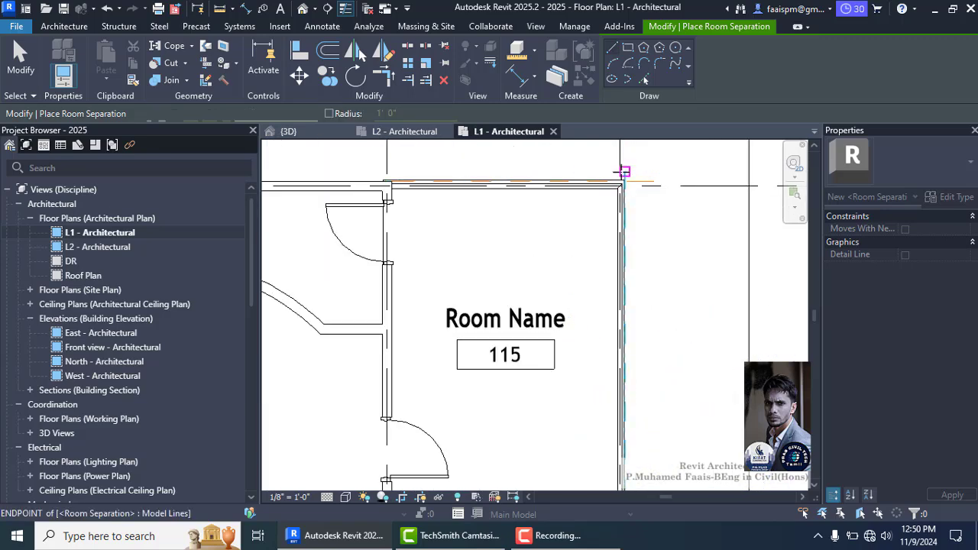
Trim the two room separation lines to a clean corner at the intersection of grids E and Q.
click(390, 78)
scroll(588, 162, up, 2)
click(611, 192)
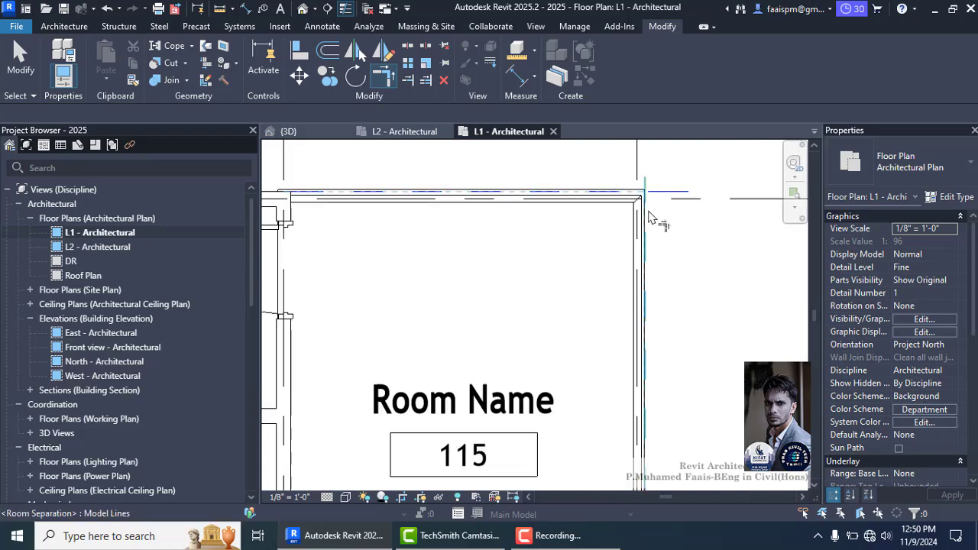
key(Escape)
scroll(557, 163, down, 2)
Rename the room enclosed by the separation lines to "Porch area" through its tag.
click(470, 321)
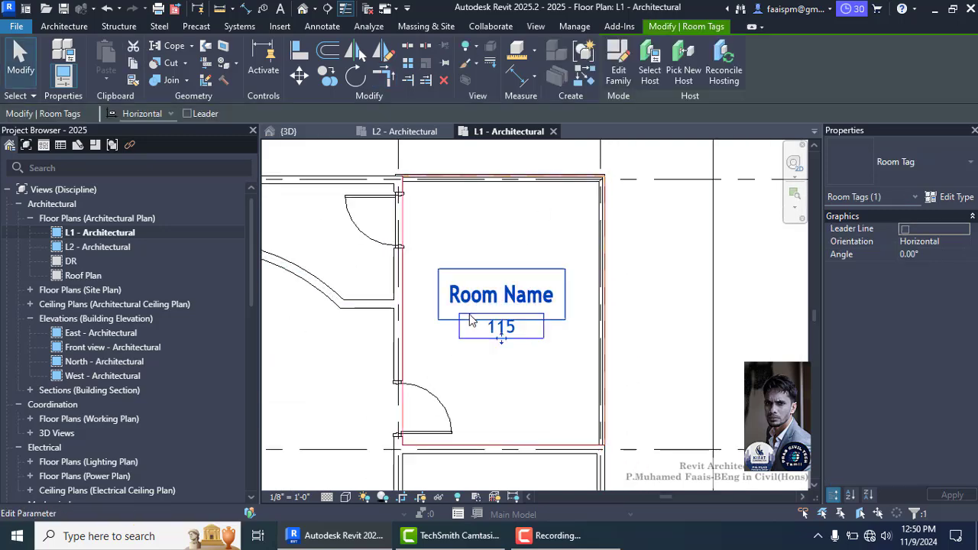
scroll(552, 197, up, 2)
scroll(549, 206, down, 2)
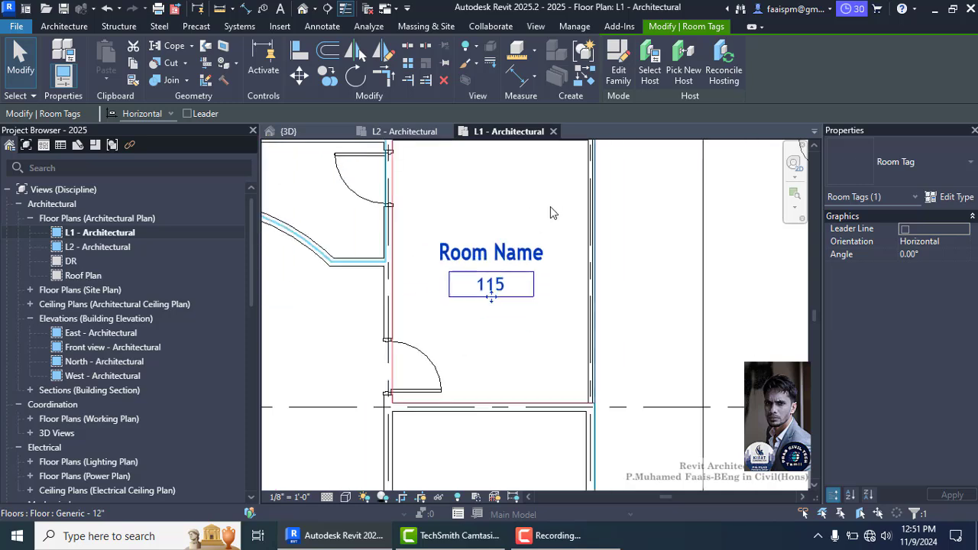
click(491, 253)
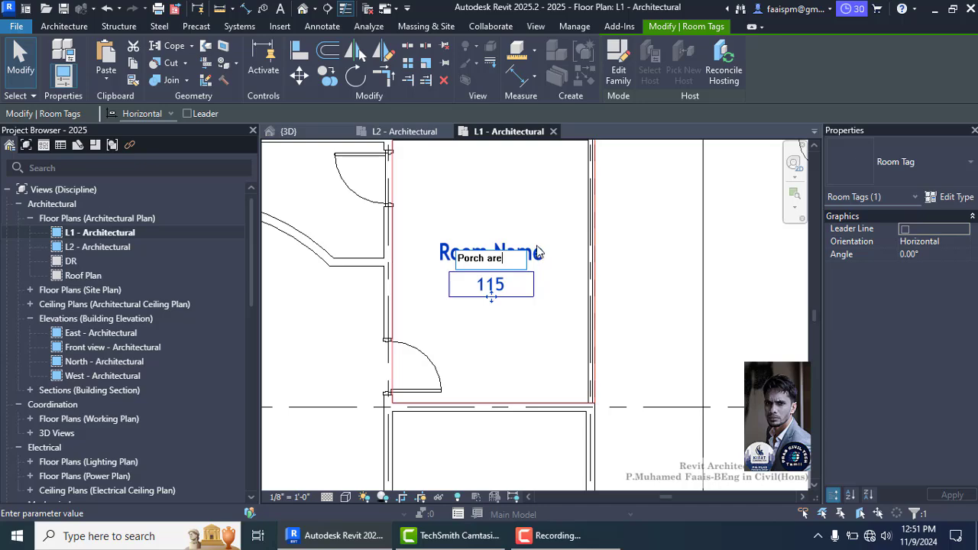
click(616, 255)
scroll(491, 235, down, 2)
key(Escape)
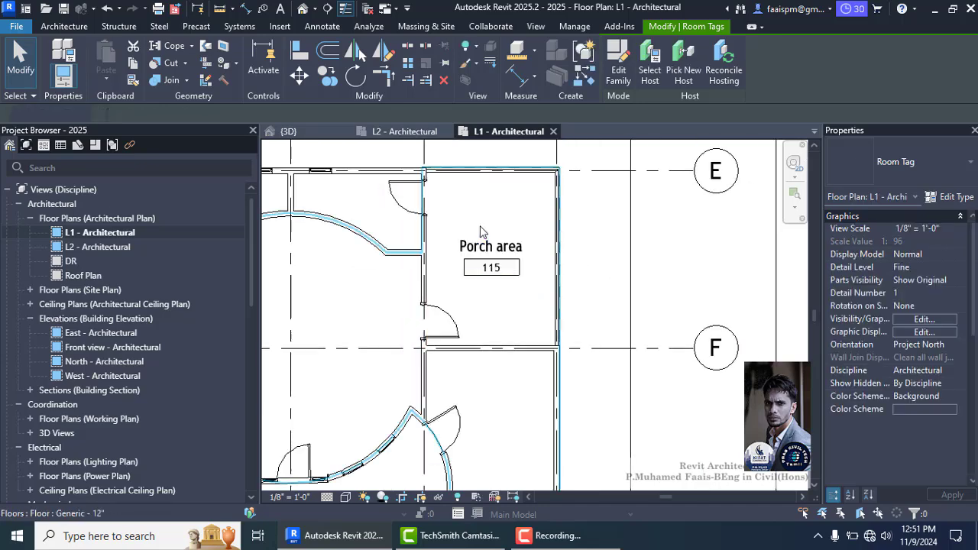
Delete the "Porch area" room tag from the space between grids P and Q.
click(504, 246)
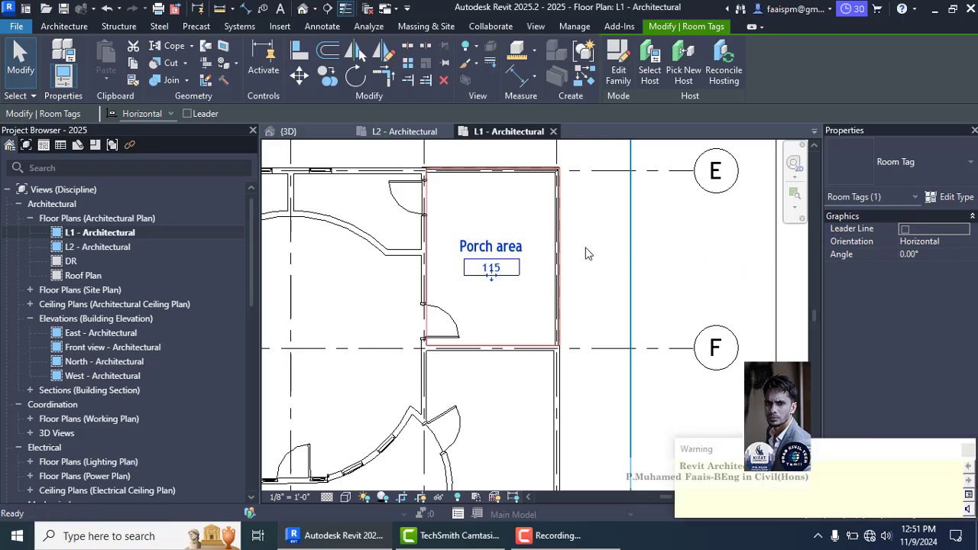
key(Escape)
click(500, 259)
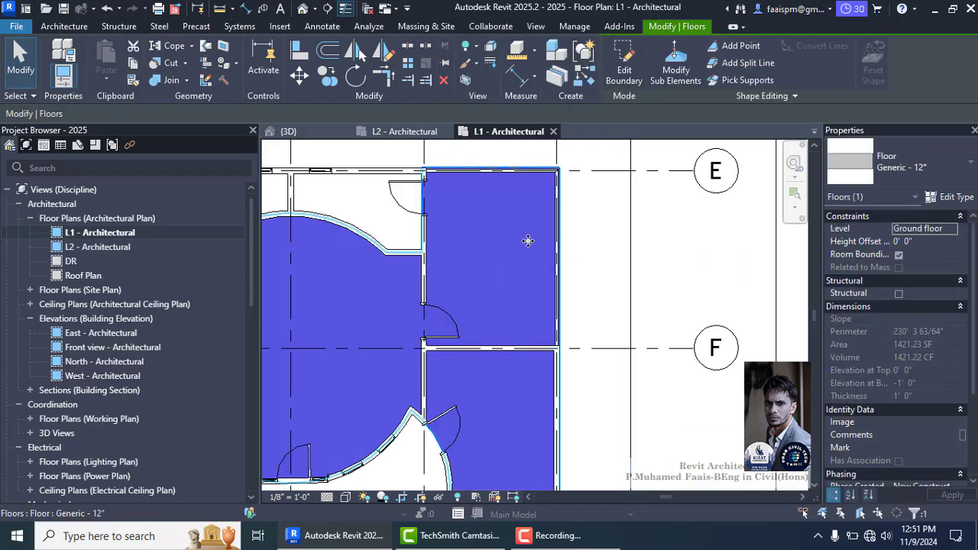
key(Escape)
scroll(493, 249, down, 3)
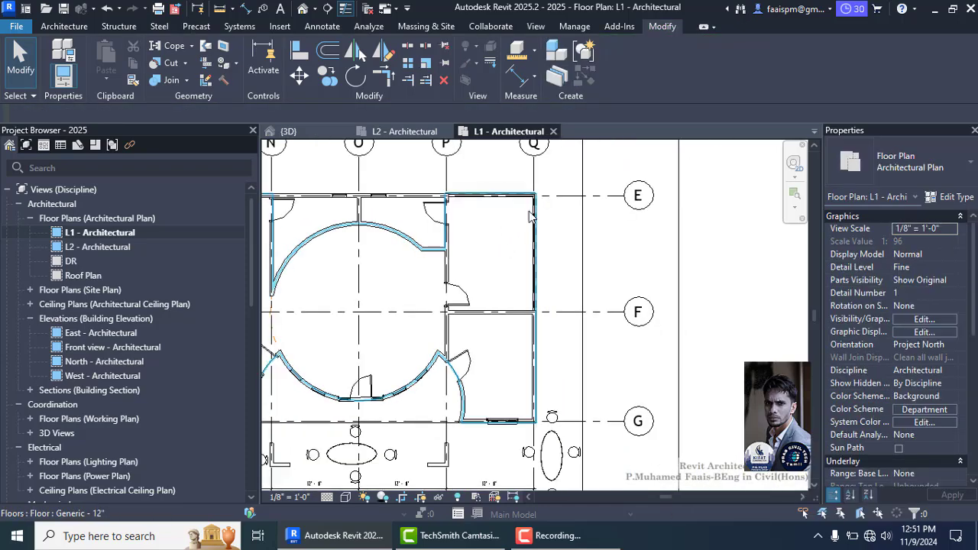
click(412, 172)
key(Escape)
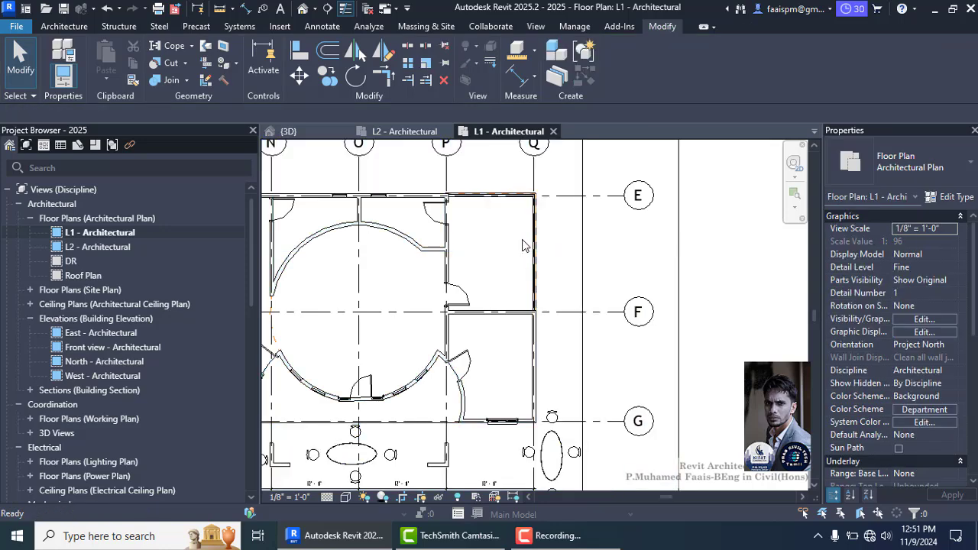
Select the elements around the porch and review their categories in the selection filter.
scroll(524, 244, down, 5)
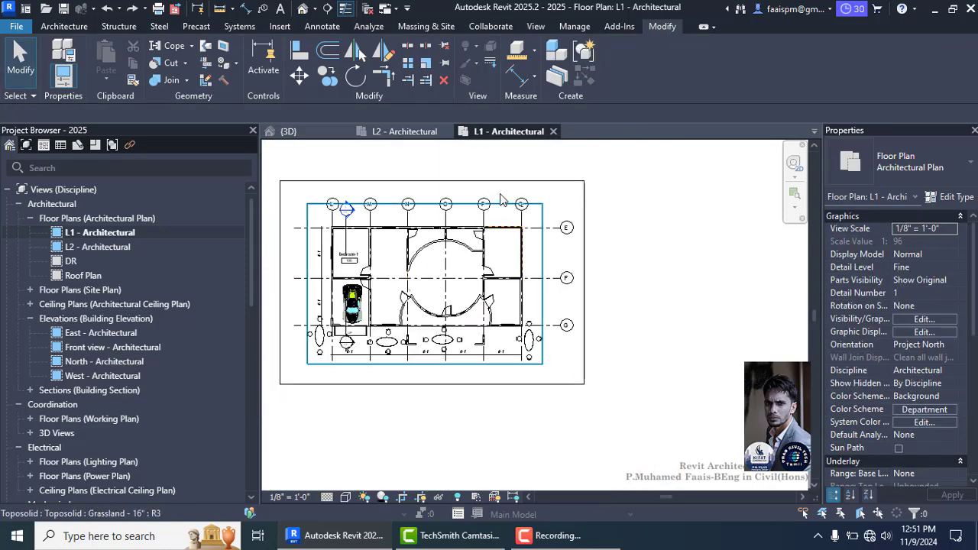
drag(634, 159, 485, 289)
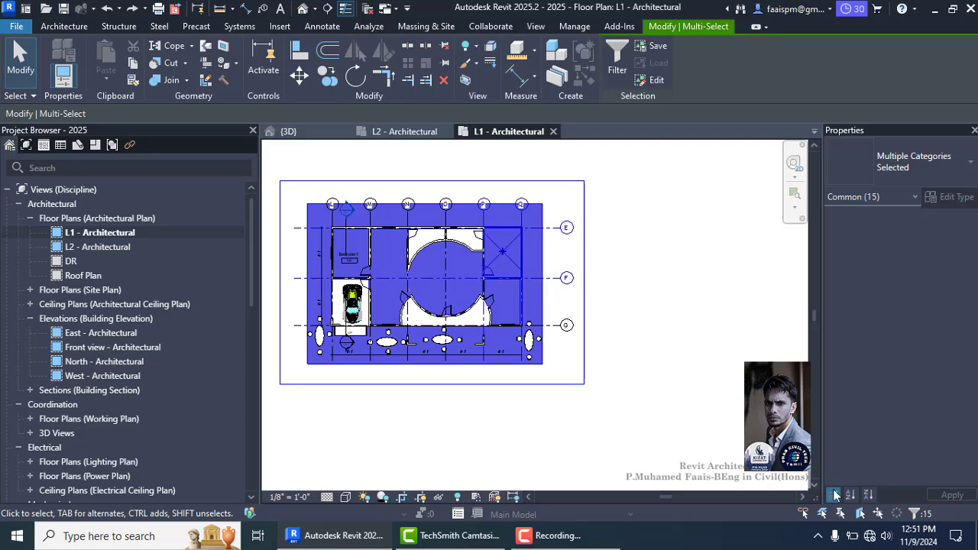
click(914, 514)
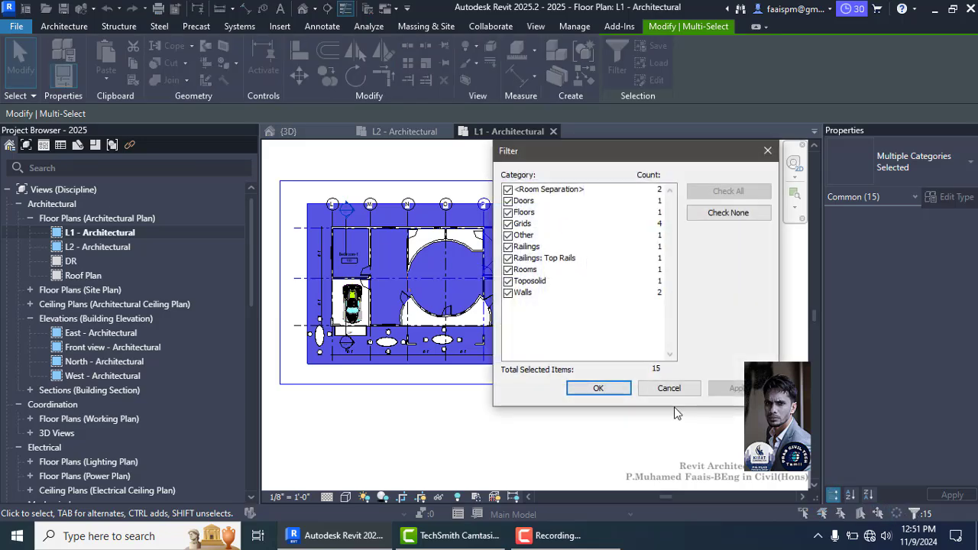
key(Escape)
key(Escape)
scroll(498, 240, up, 1)
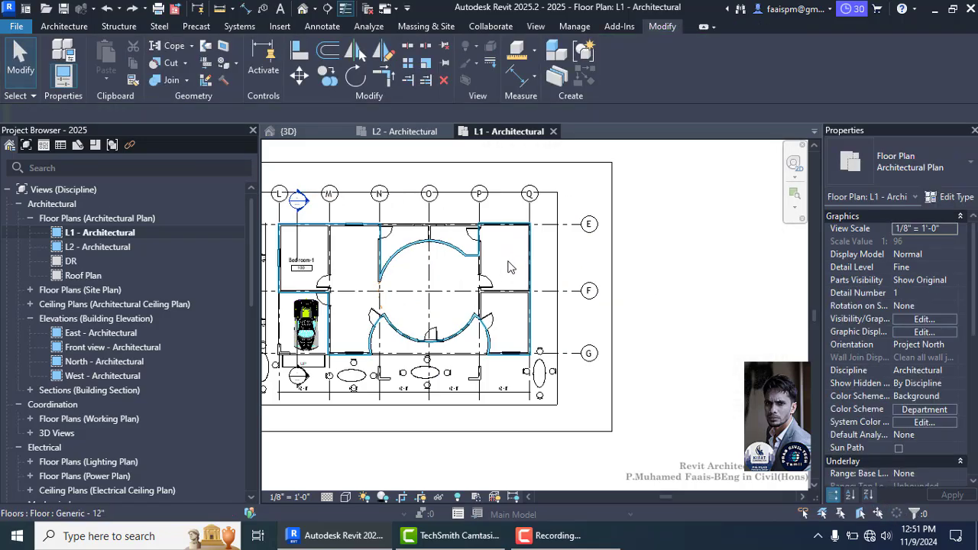
Check in room placement mode whether the porch space still holds a room.
click(64, 26)
click(539, 46)
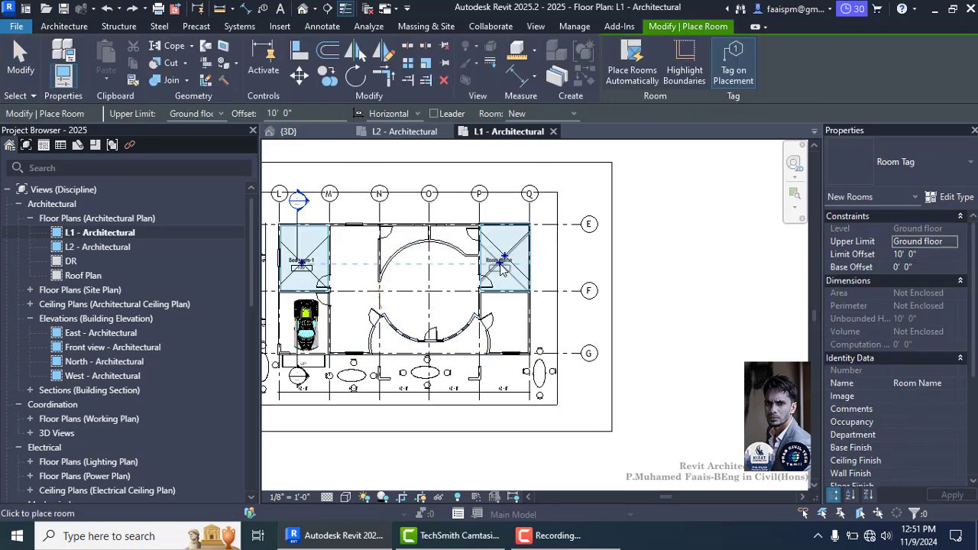
scroll(504, 275, up, 5)
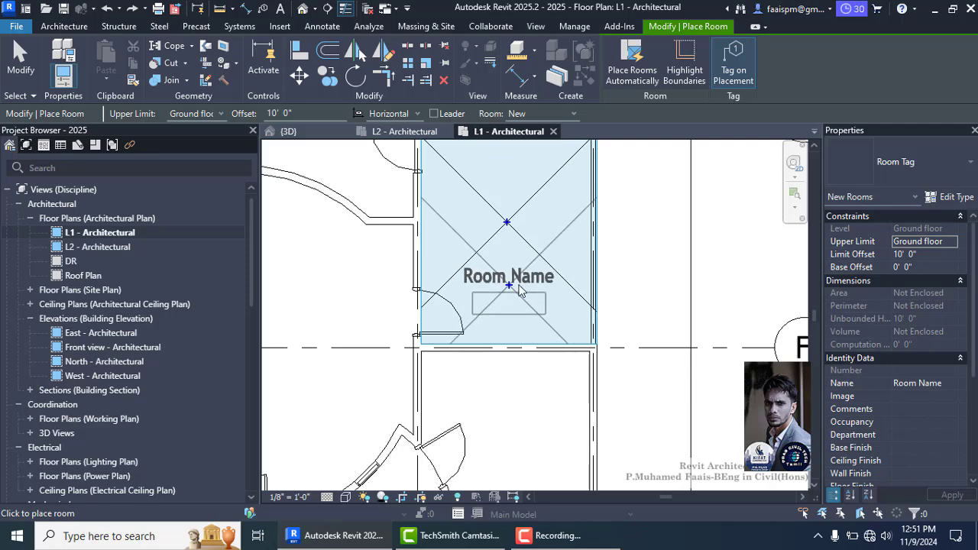
scroll(500, 245, down, 3)
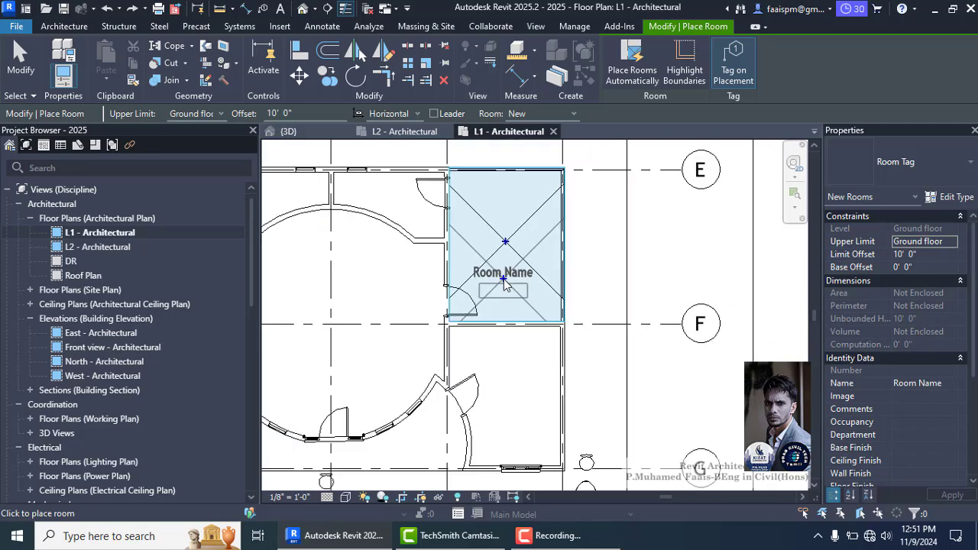
scroll(495, 230, down, 2)
scroll(498, 245, up, 2)
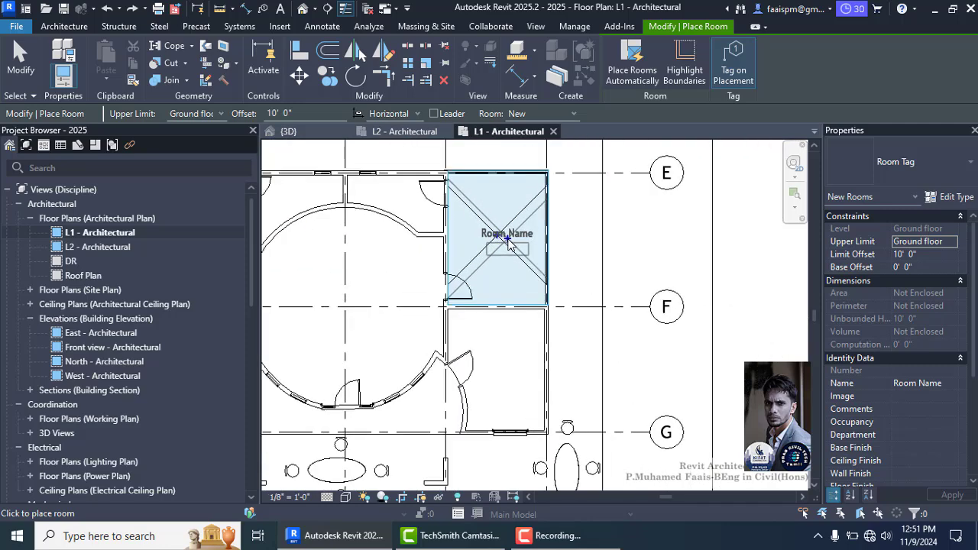
key(Escape)
scroll(504, 230, down, 1)
scroll(511, 217, down, 5)
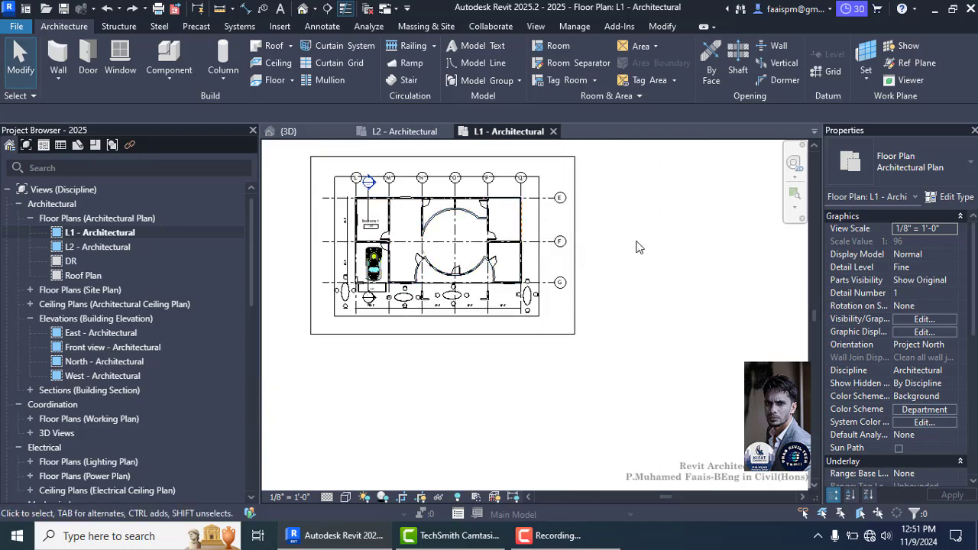
Undo the porch tag deletion and the preceding rename, trim and room separation line edits.
key(ctrl+z)
key(ctrl+z)
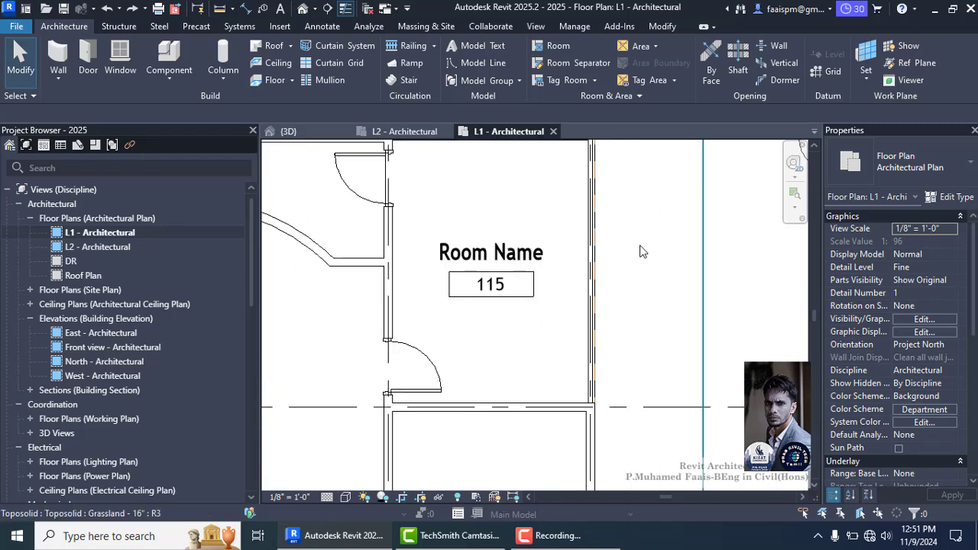
scroll(511, 238, down, 2)
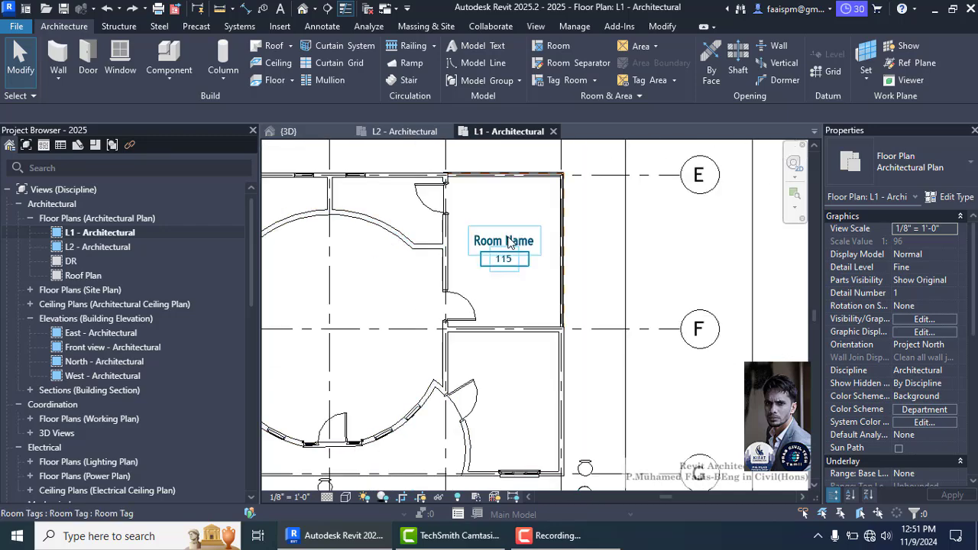
click(508, 241)
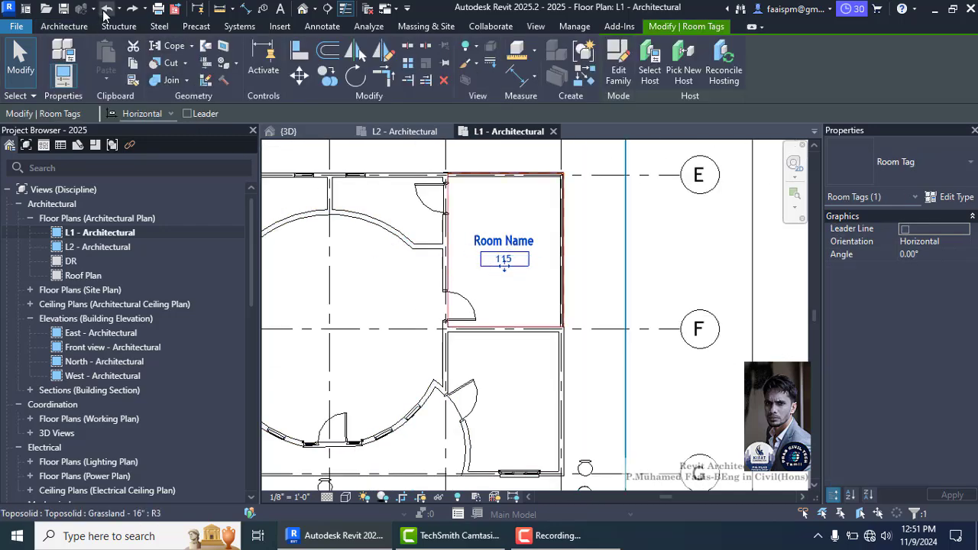
click(106, 9)
click(106, 13)
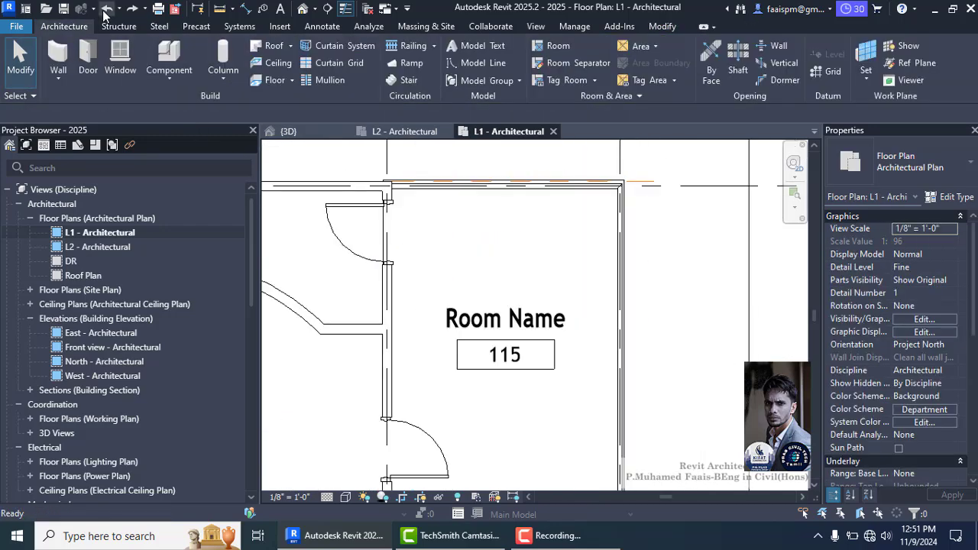
click(106, 13)
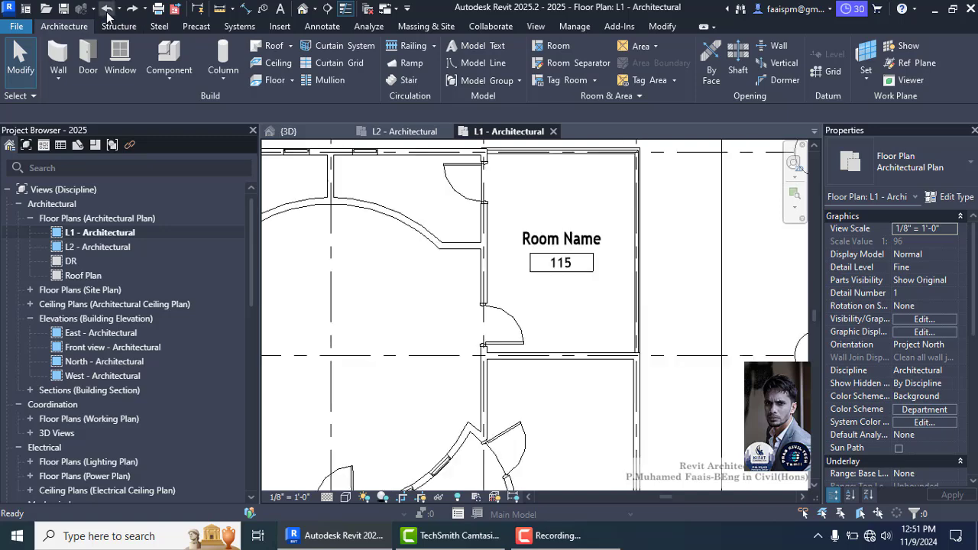
click(106, 13)
Redo the porch's room separation lines, their corner trim and the "Porch area" rename.
click(133, 13)
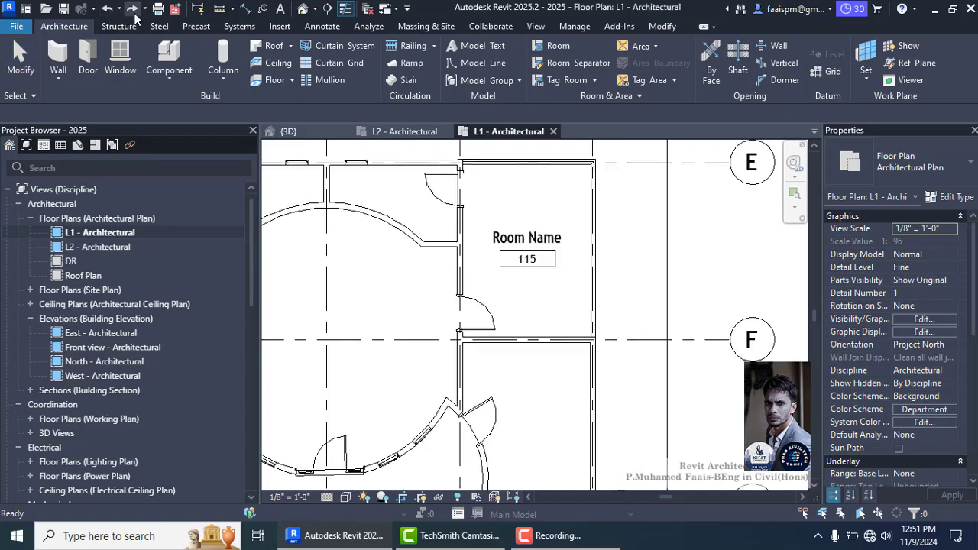
click(134, 13)
click(133, 13)
click(134, 13)
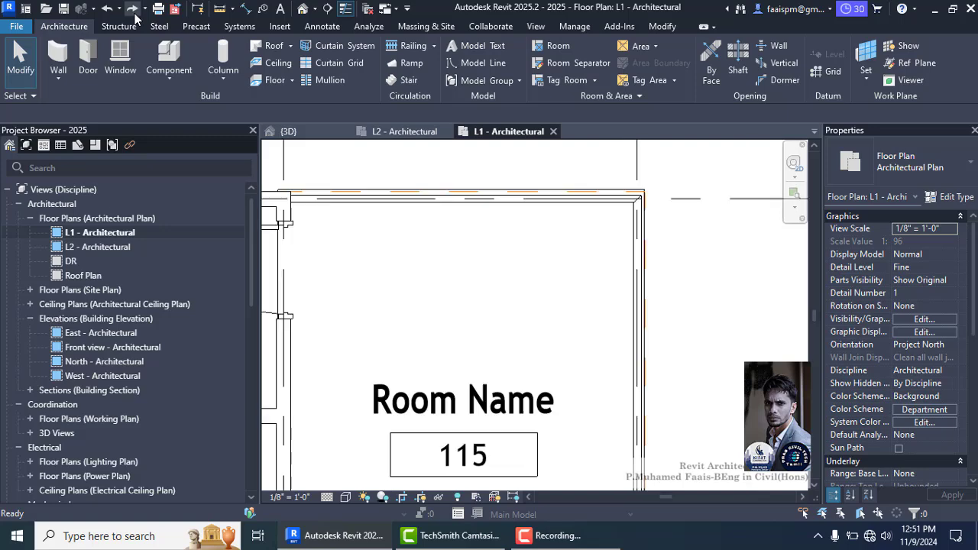
click(133, 13)
click(134, 13)
scroll(451, 175, down, 5)
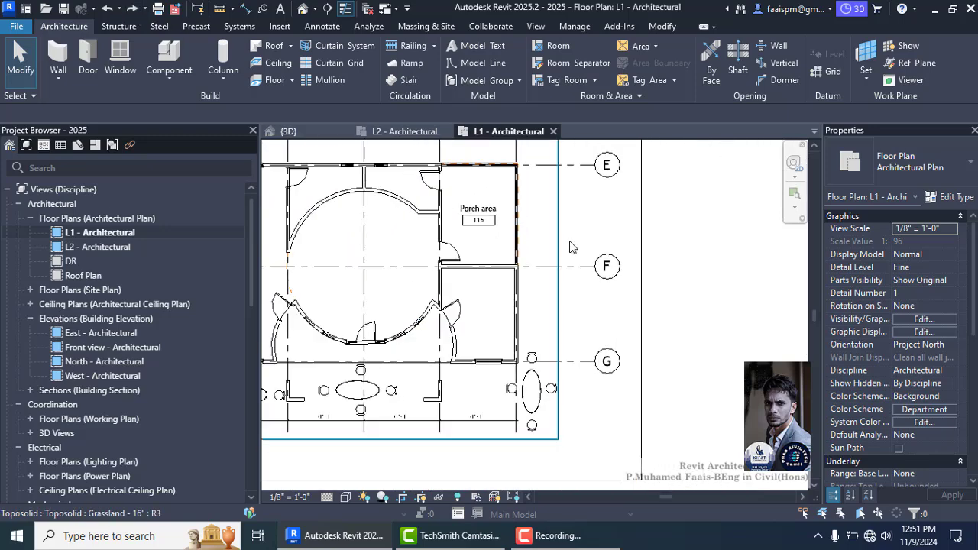
Place a tagged room in the long space between grids M and N.
scroll(418, 275, up, 1)
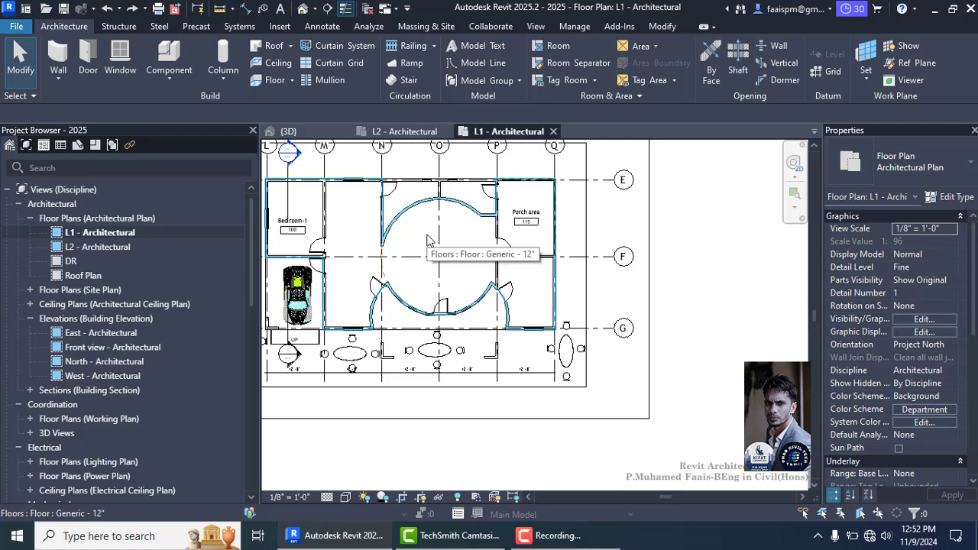
click(551, 46)
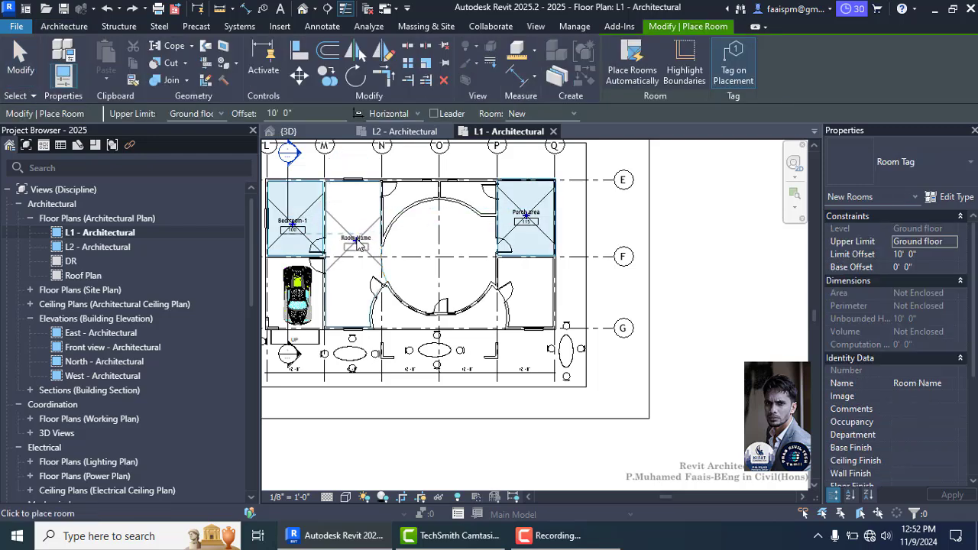
scroll(357, 245, up, 3)
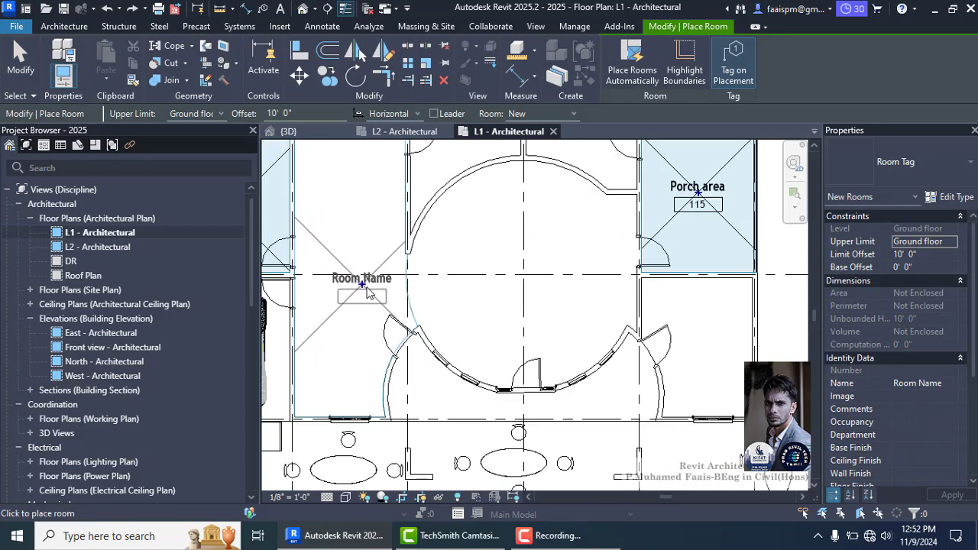
scroll(366, 291, up, 4)
scroll(367, 275, down, 2)
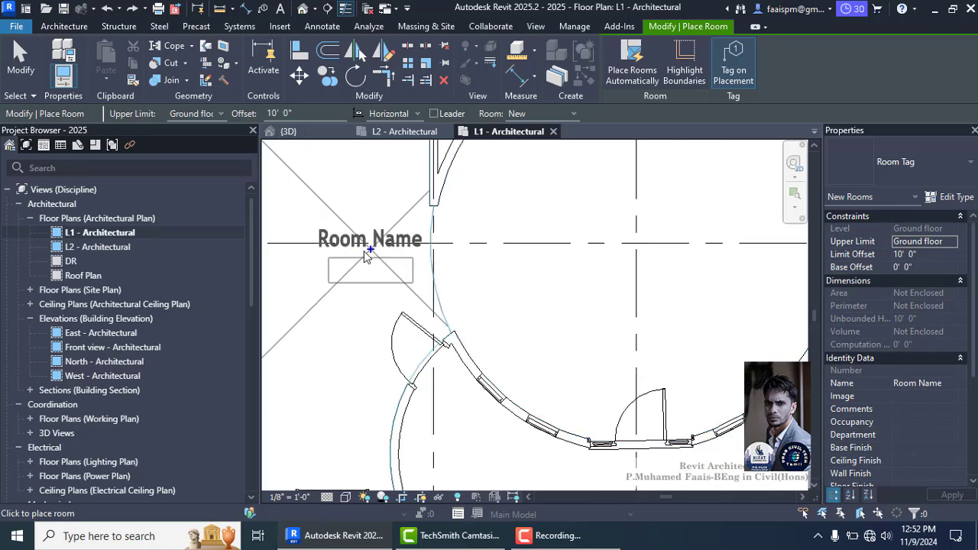
scroll(369, 253, up, 2)
click(377, 253)
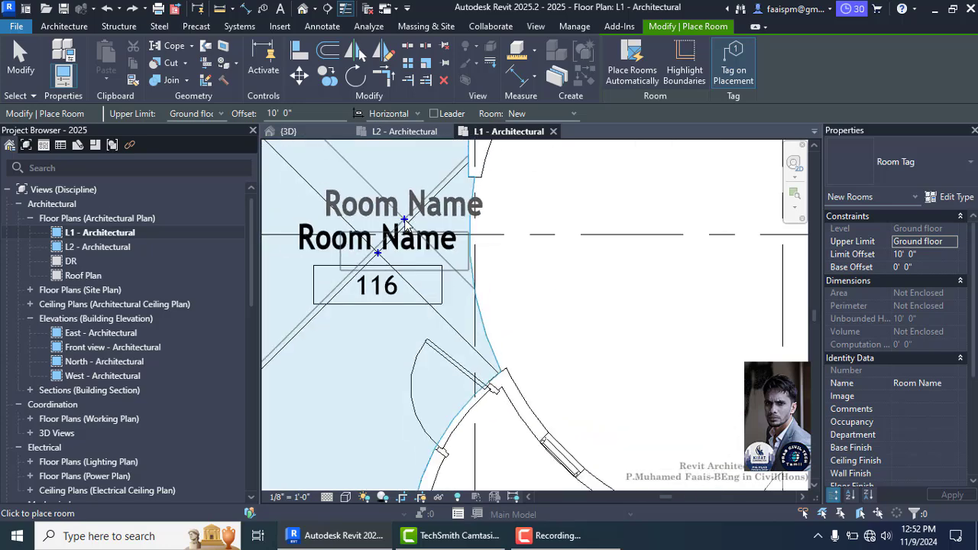
Place tagged rooms in the central circular space and in the space below the porch between grids F and G.
scroll(405, 223, down, 5)
click(522, 238)
scroll(535, 267, down, 3)
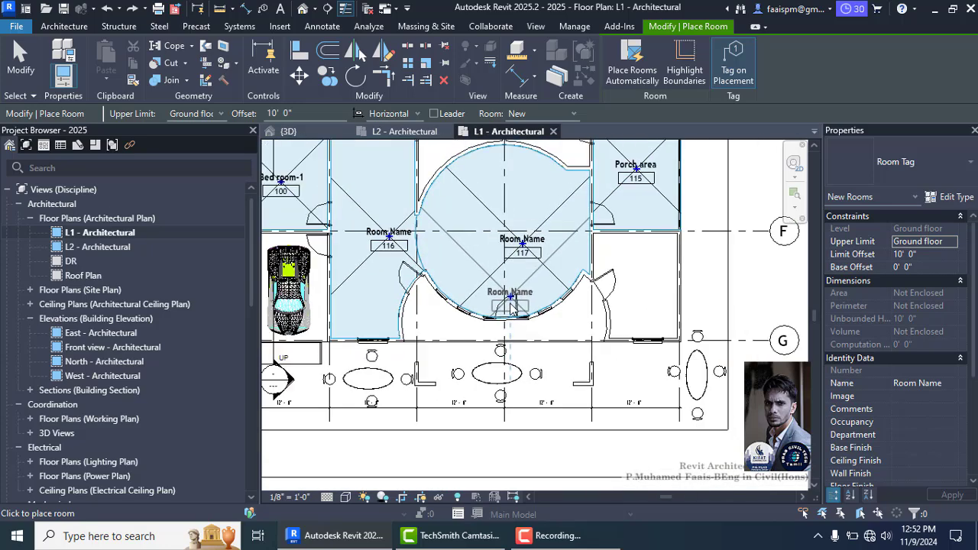
scroll(550, 274, up, 2)
click(596, 293)
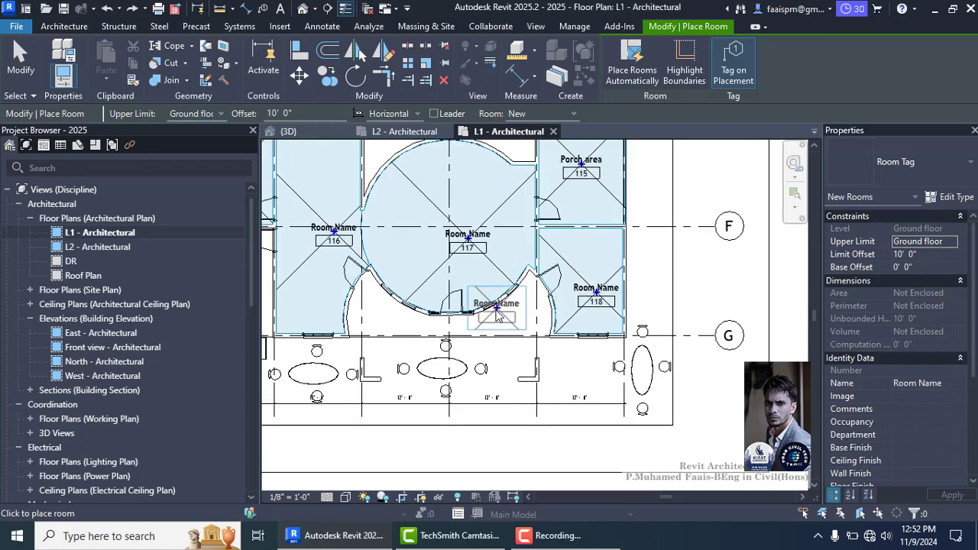
Place tagged rooms in the two small spaces along grid E between grids N and P.
scroll(514, 324, down, 3)
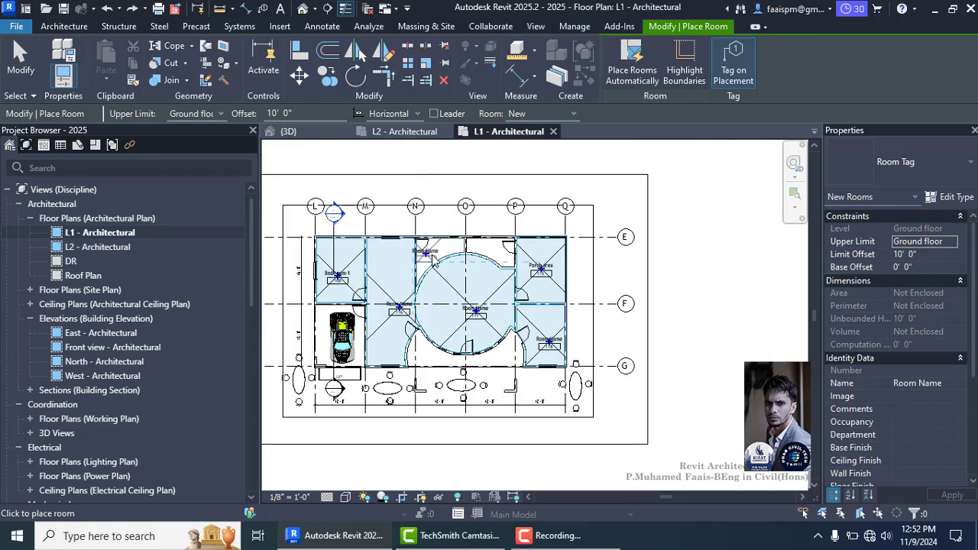
scroll(443, 252, up, 4)
click(441, 251)
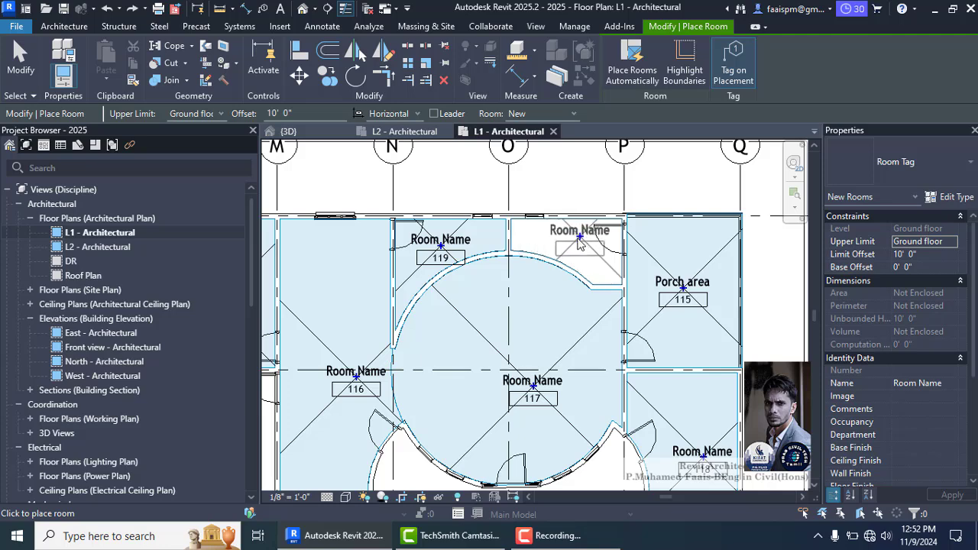
click(574, 243)
key(Escape)
scroll(428, 251, down, 2)
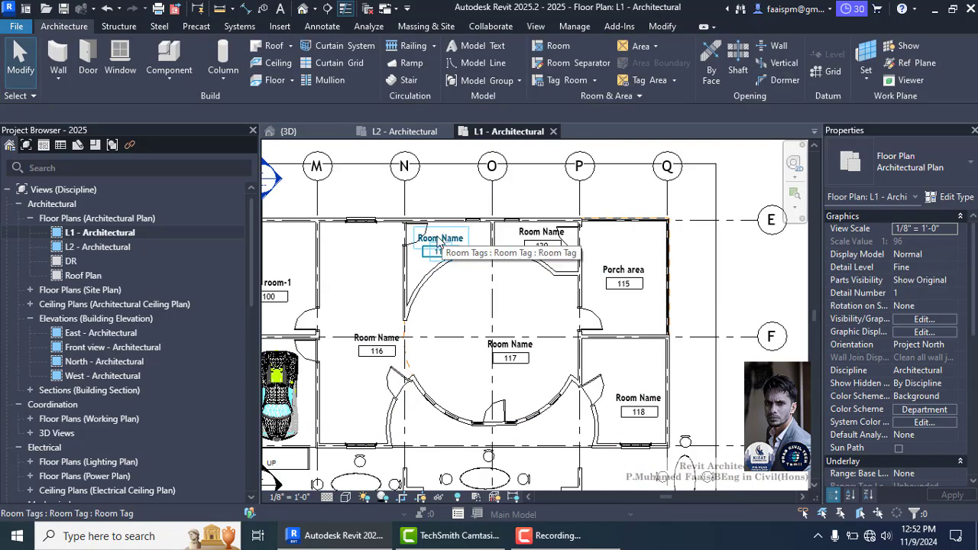
Rename the small room between grids N and O to "B & T" through its tag.
scroll(447, 244, up, 3)
click(438, 241)
click(437, 242)
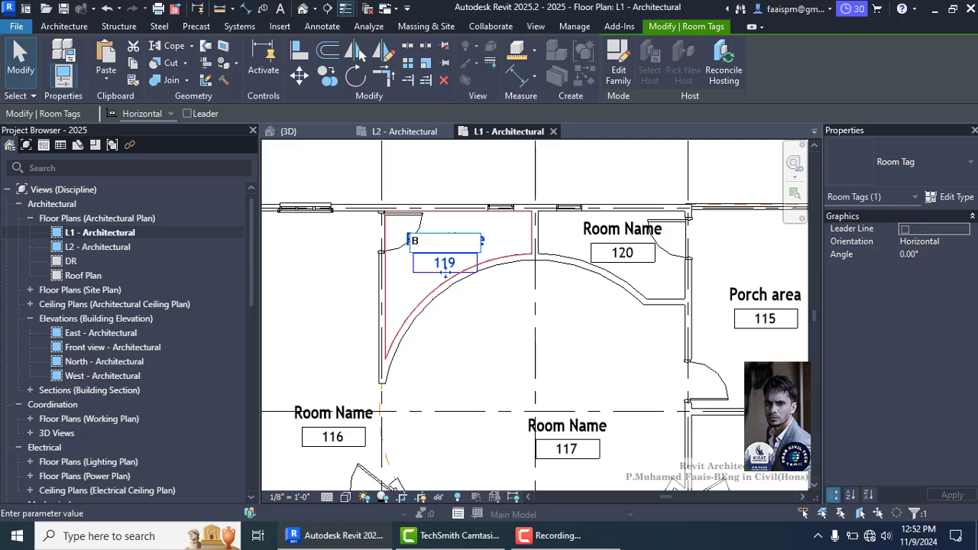
click(404, 188)
Rename the small room between grids O and P to "B & T" through its tag.
click(594, 232)
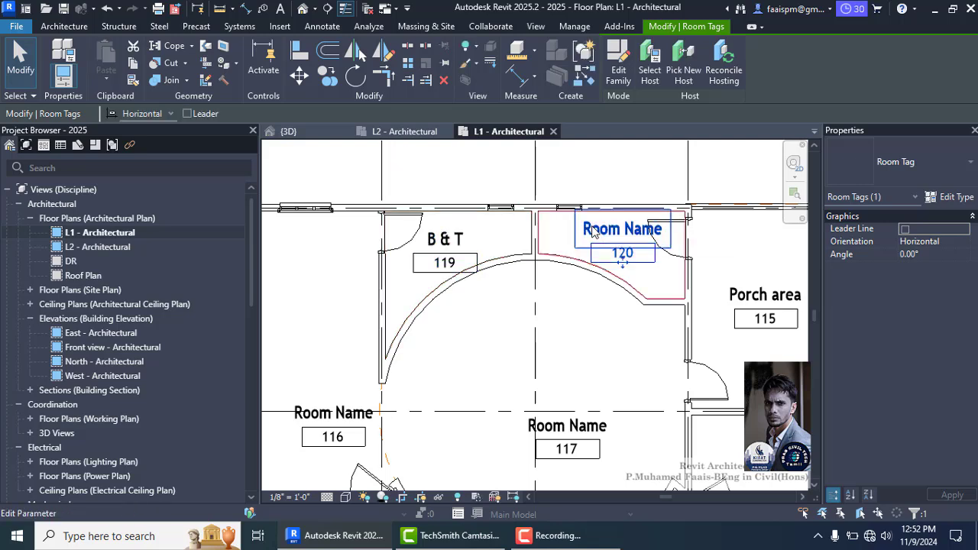
click(593, 230)
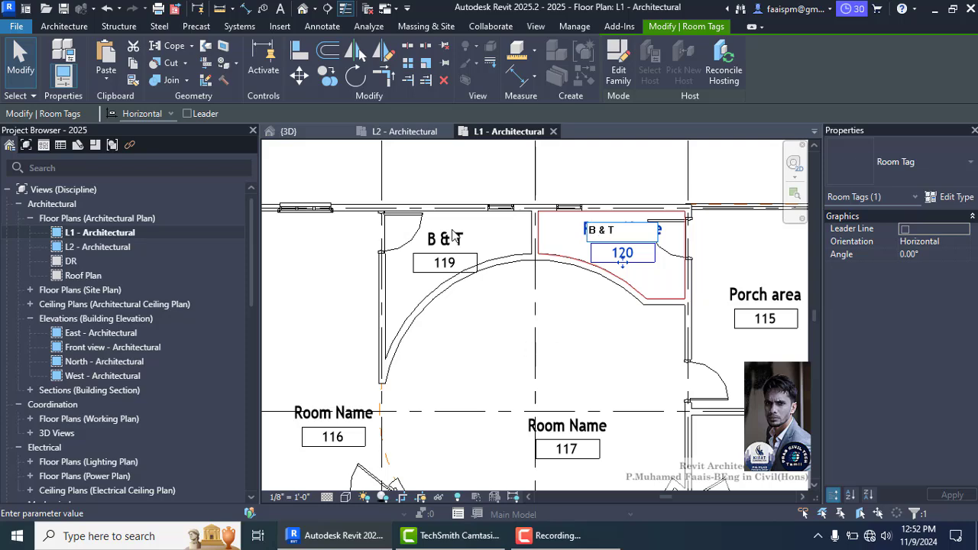
text(B & T)
click(457, 182)
Rename the room in the central circular space to "LIVING HALL" through its tag.
scroll(456, 176, down, 3)
click(510, 308)
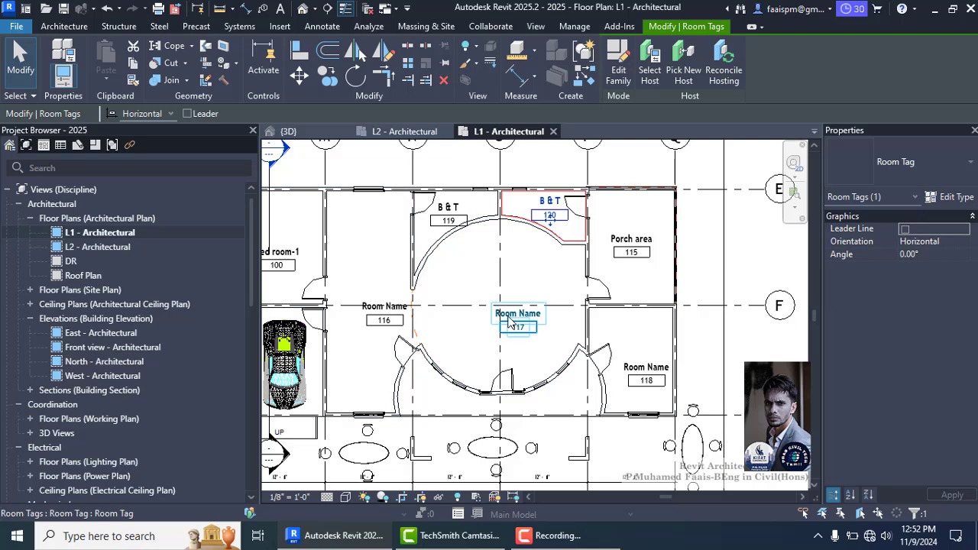
scroll(510, 309, up, 3)
click(509, 315)
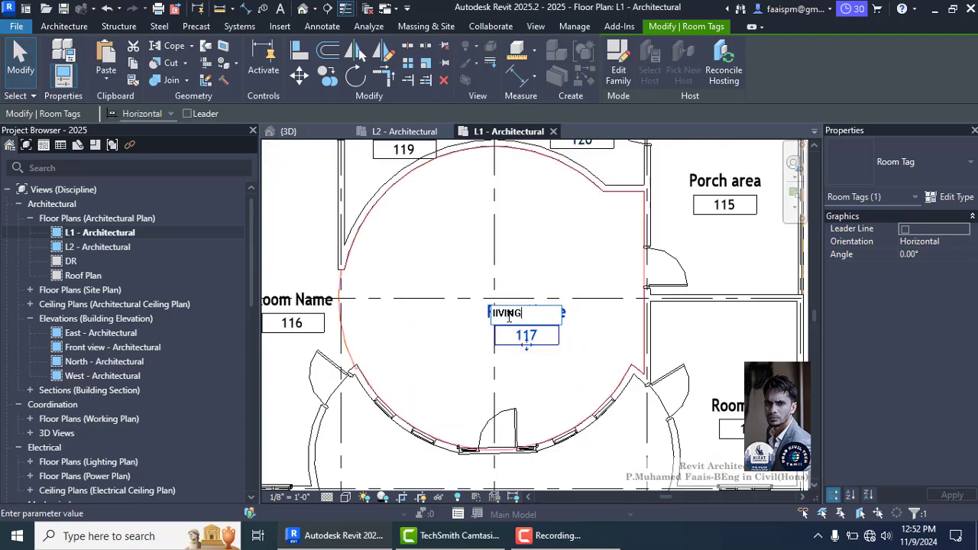
click(443, 344)
scroll(449, 309, down, 2)
click(523, 332)
click(506, 331)
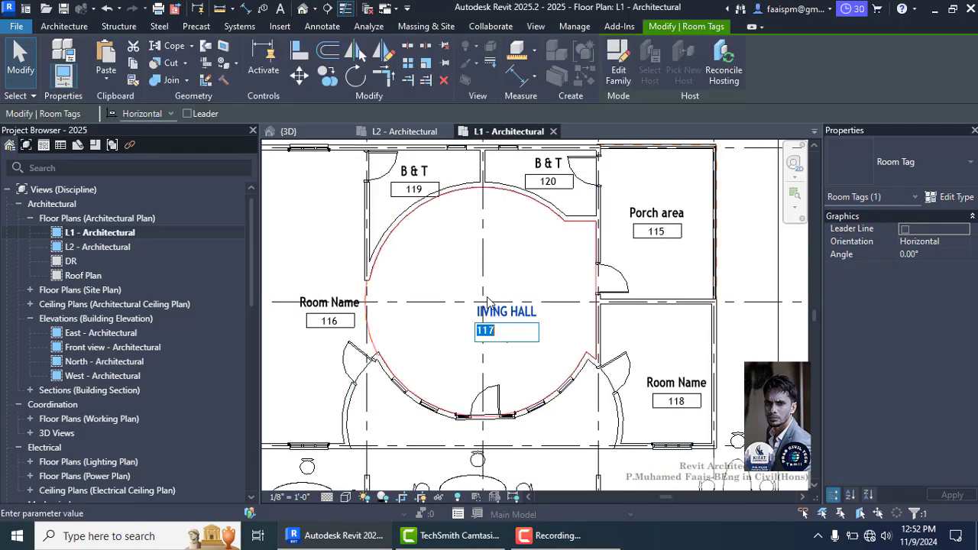
scroll(486, 302, down, 2)
scroll(487, 304, up, 4)
click(485, 322)
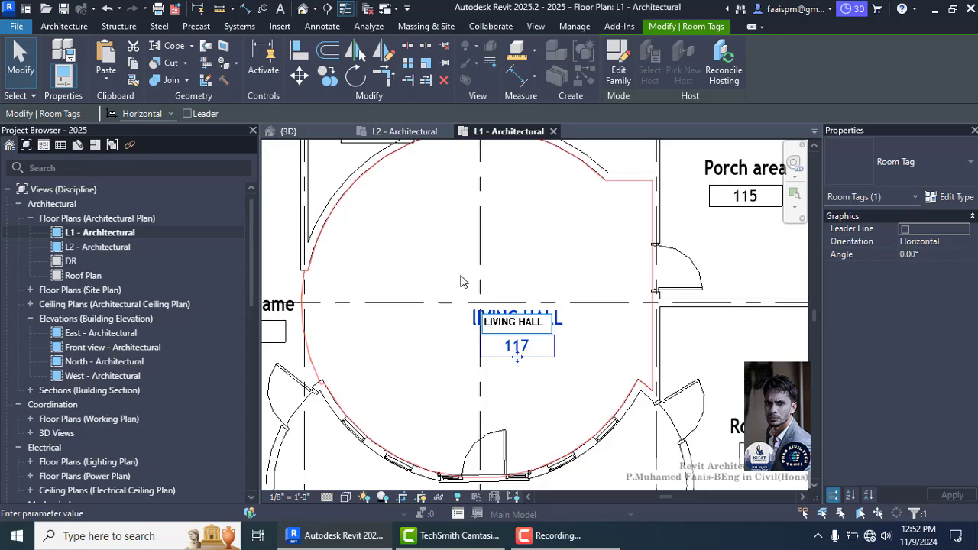
Place a tagged room in the open space below the living hall, between the two curved side walls at grid G.
scroll(542, 267, down, 5)
scroll(489, 356, up, 3)
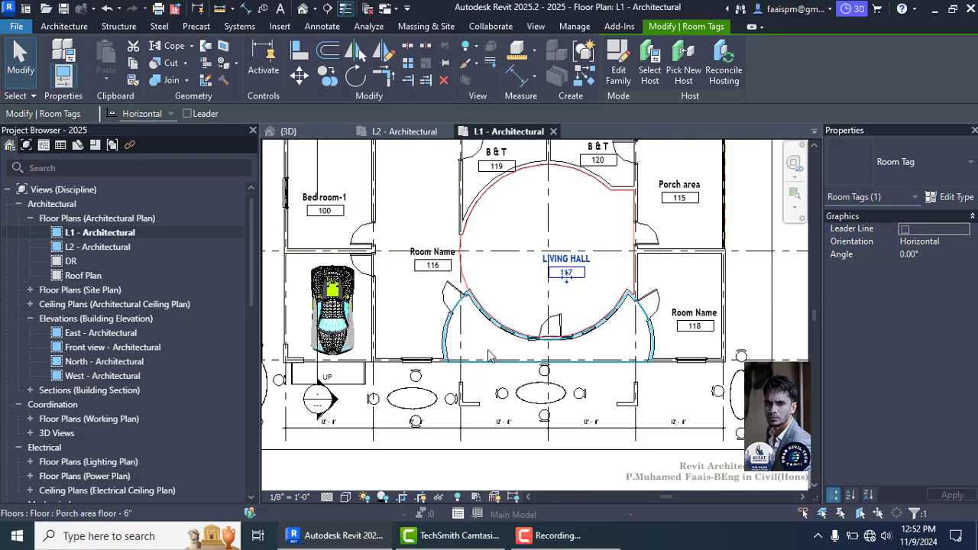
scroll(487, 350, down, 1)
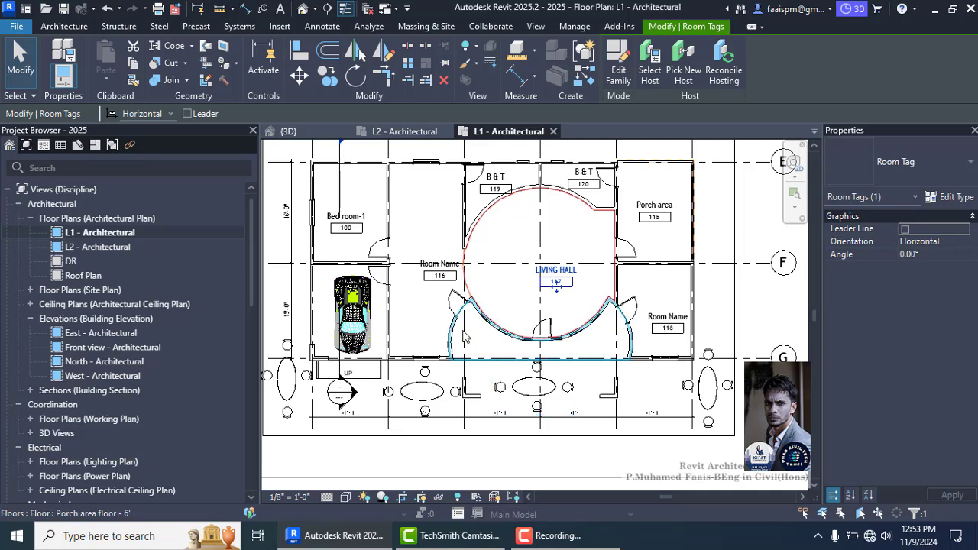
scroll(489, 306, up, 3)
scroll(422, 269, down, 3)
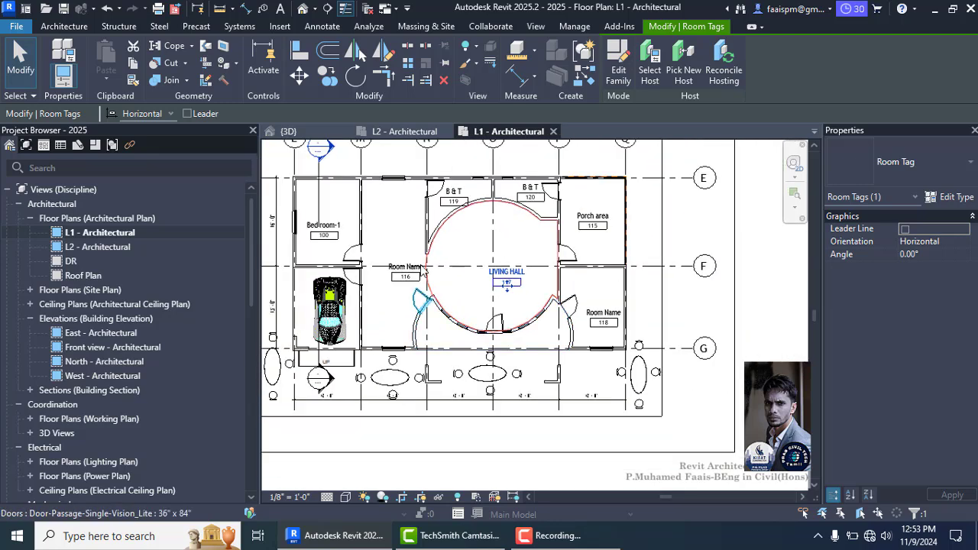
click(64, 26)
key(r)
key(m)
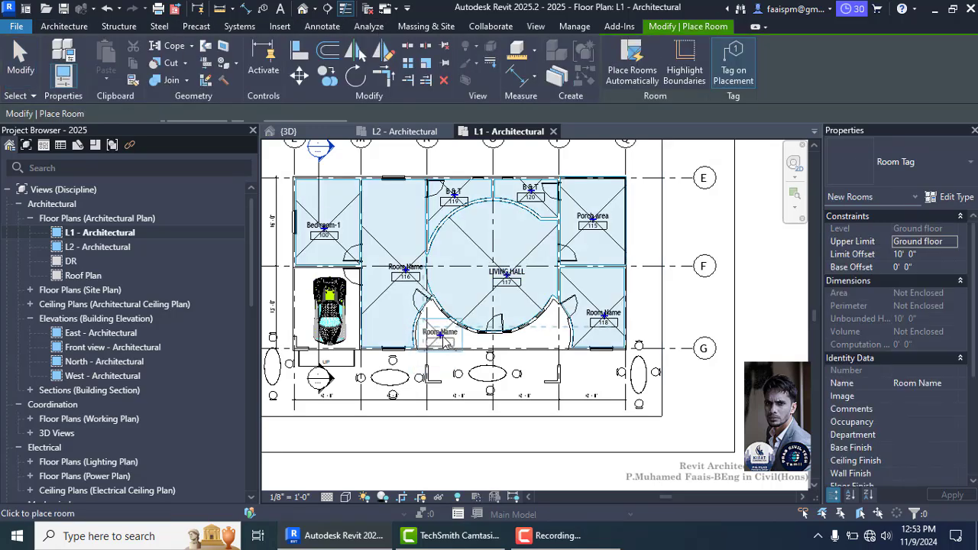
scroll(476, 351, up, 2)
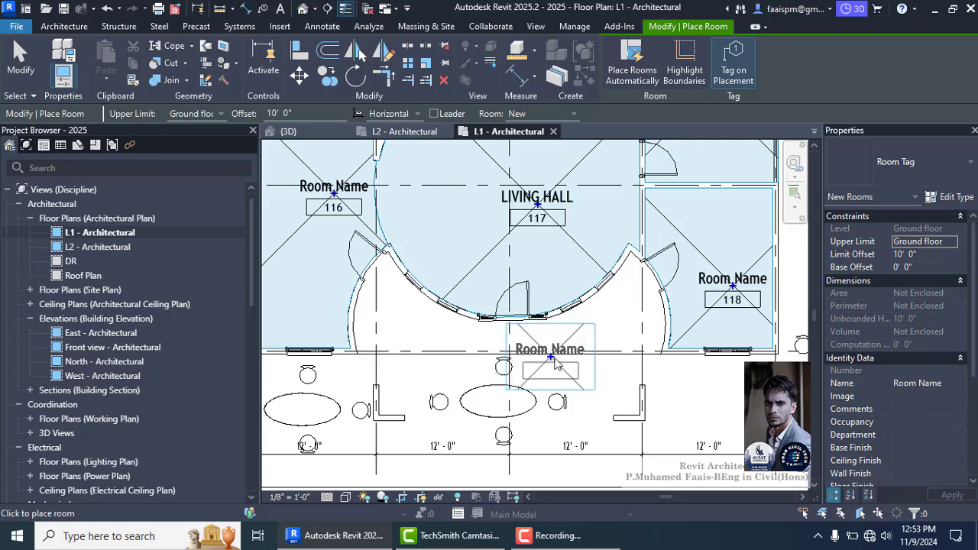
click(561, 362)
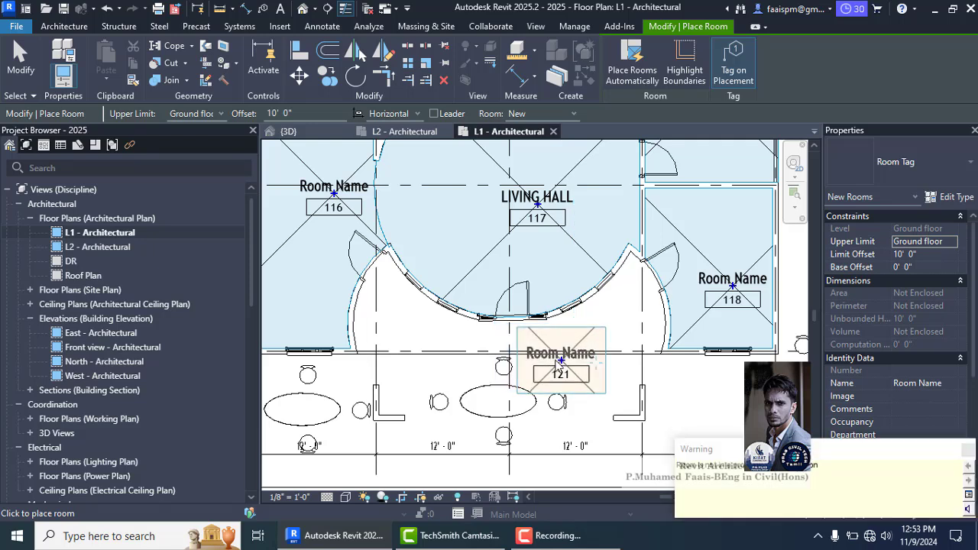
key(Escape)
scroll(556, 359, down, 1)
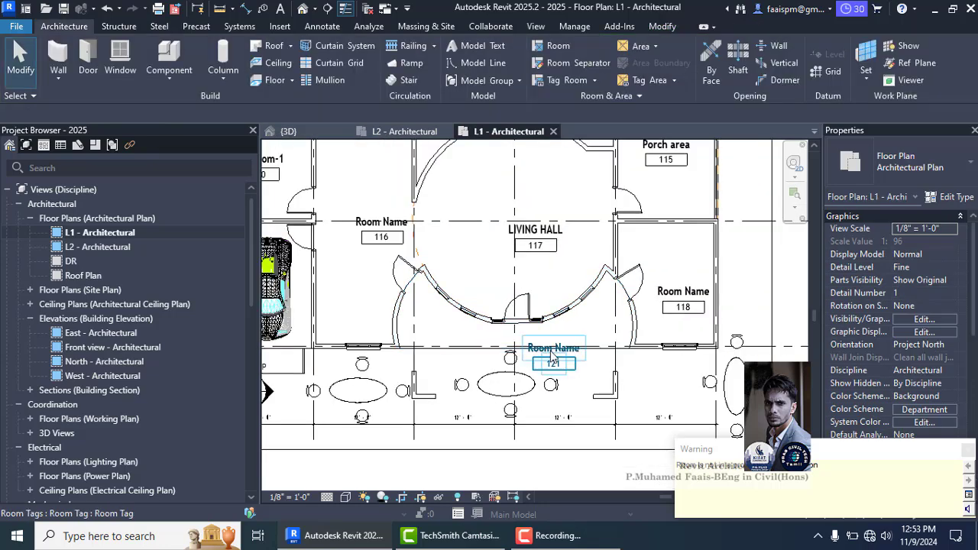
click(563, 365)
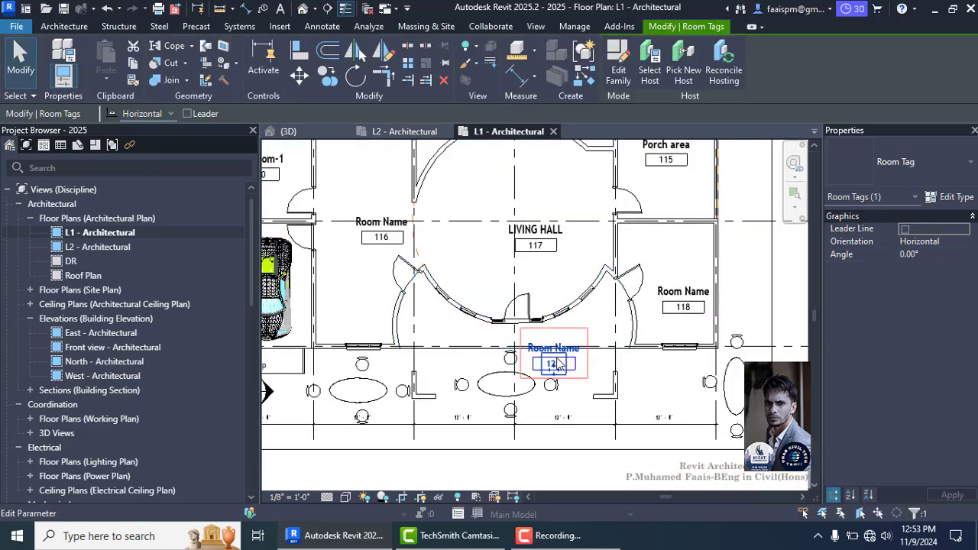
click(560, 365)
key(Escape)
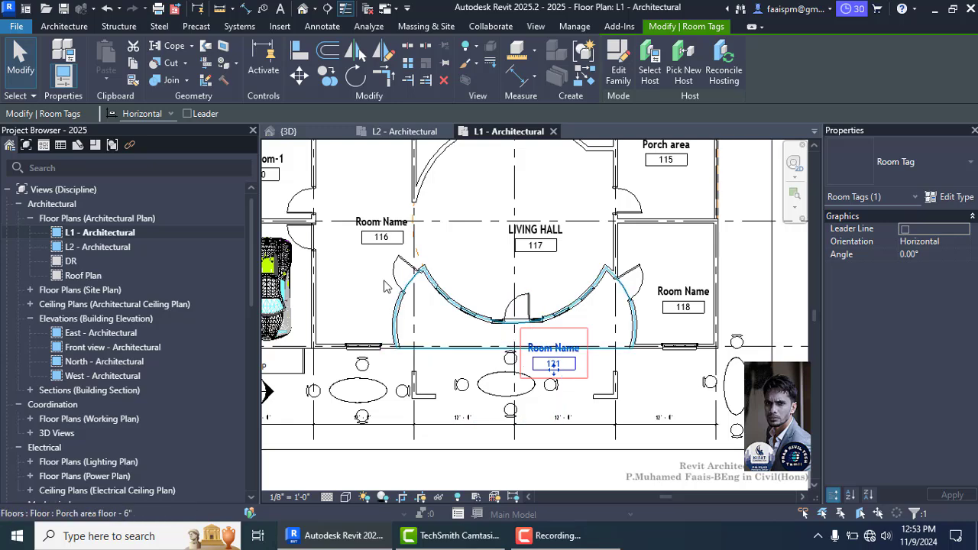
Start a room separation line at the curved wall's end near grids N and G and run it to the L-shaped corner wall on grid N.
click(64, 26)
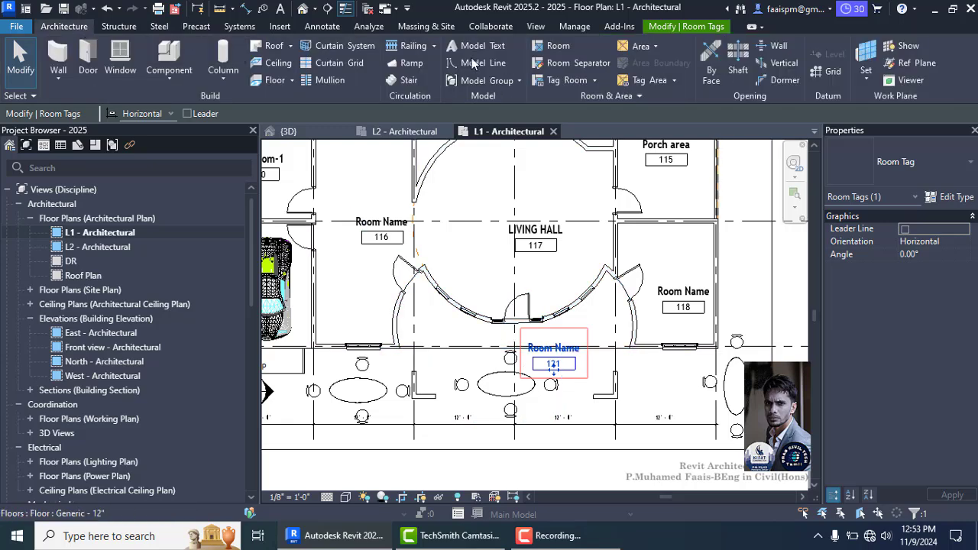
click(571, 64)
scroll(389, 332, up, 5)
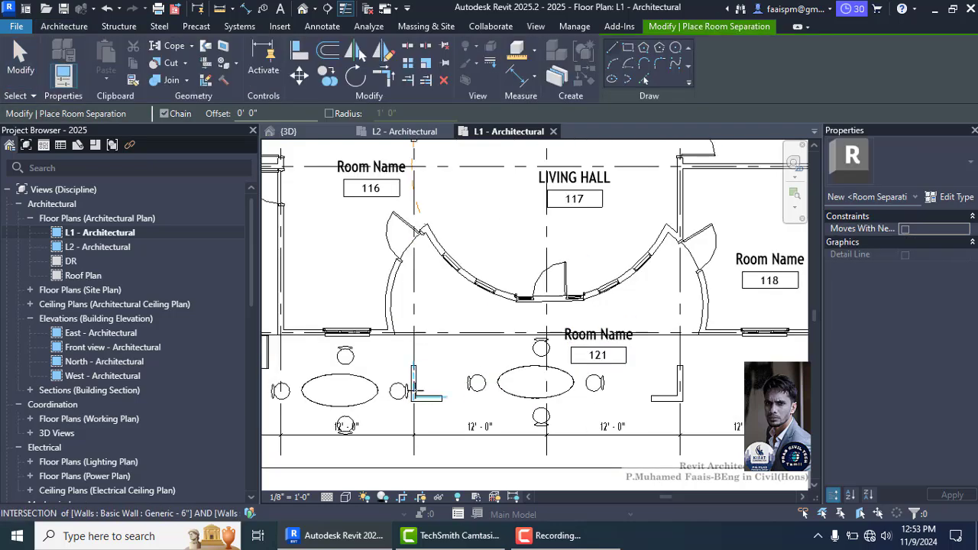
scroll(391, 328, down, 3)
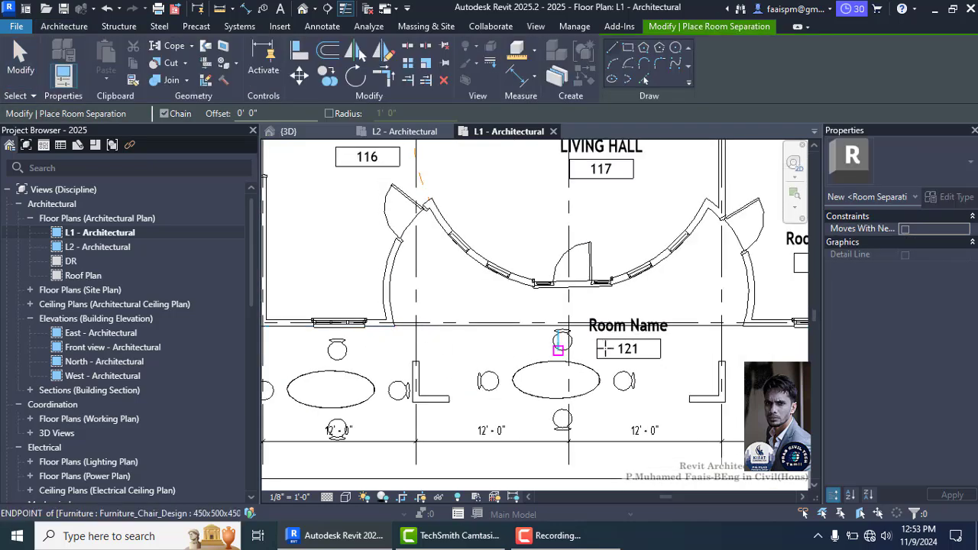
scroll(566, 329, up, 2)
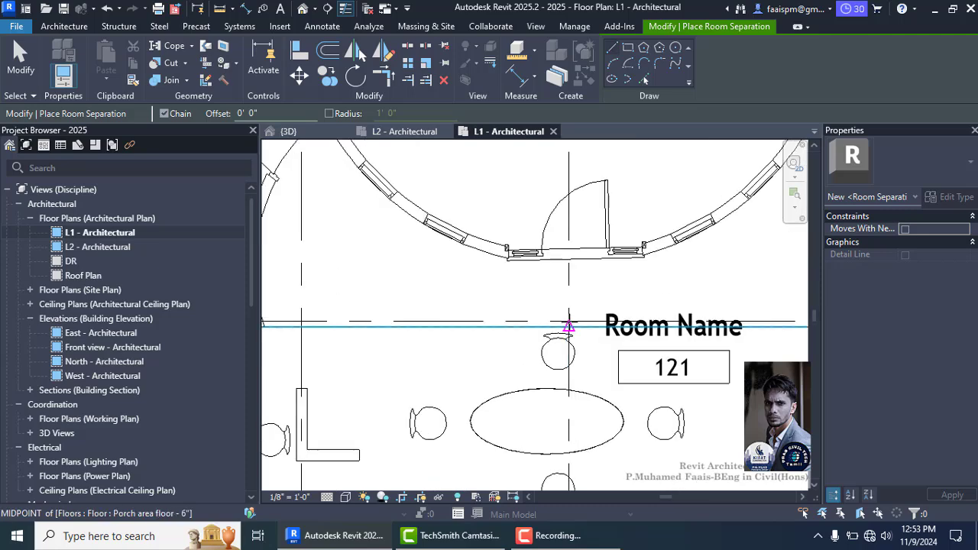
scroll(571, 326, up, 3)
scroll(571, 327, down, 4)
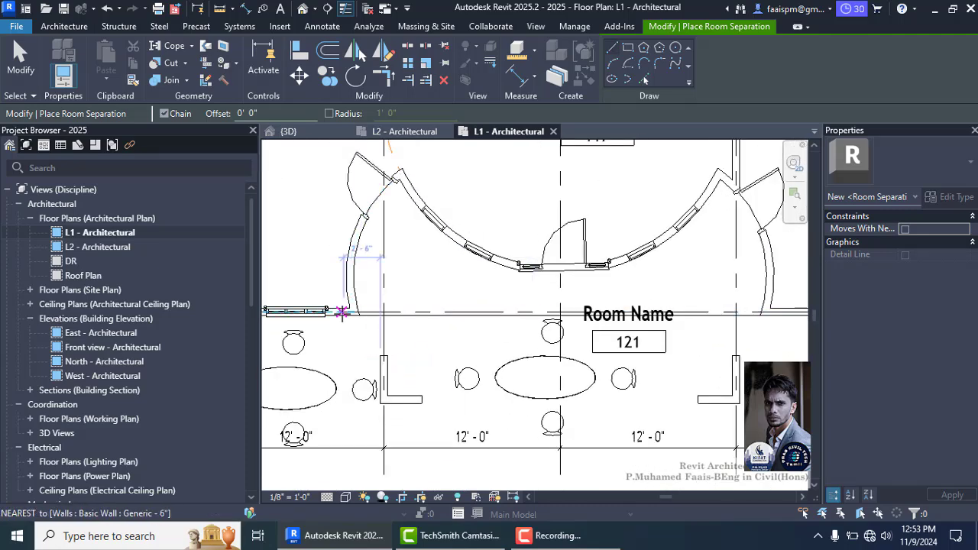
scroll(344, 314, up, 3)
click(383, 319)
scroll(384, 319, down, 5)
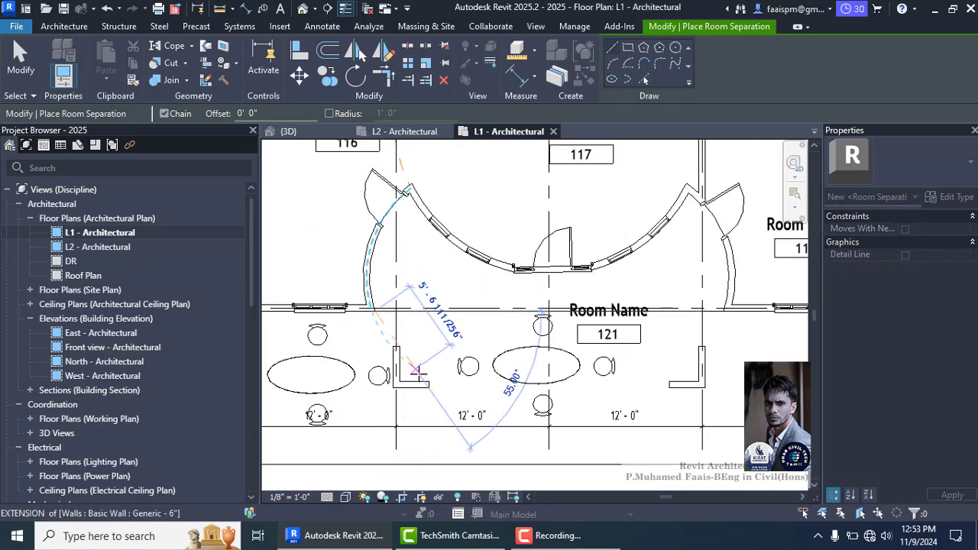
scroll(418, 372, up, 2)
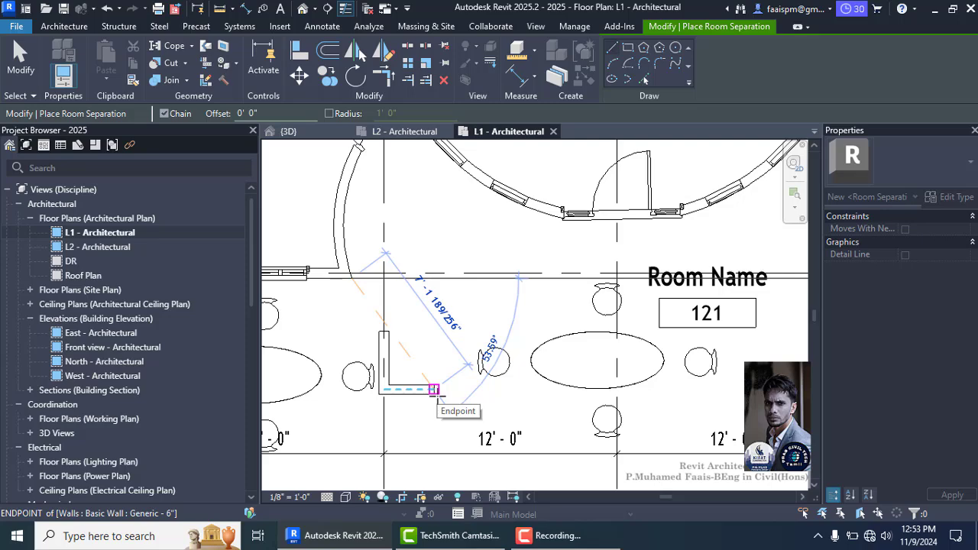
scroll(433, 390, up, 2)
click(433, 390)
scroll(433, 390, down, 3)
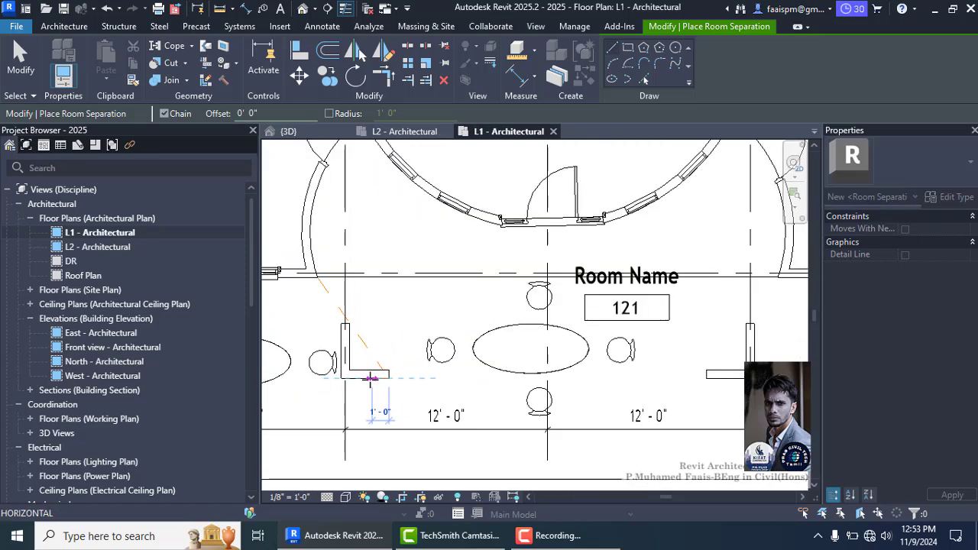
Continue the room separation lines across to the L-shaped corner wall on grid P and up to the adjacent curved wall's end at grid G.
scroll(370, 379, down, 1)
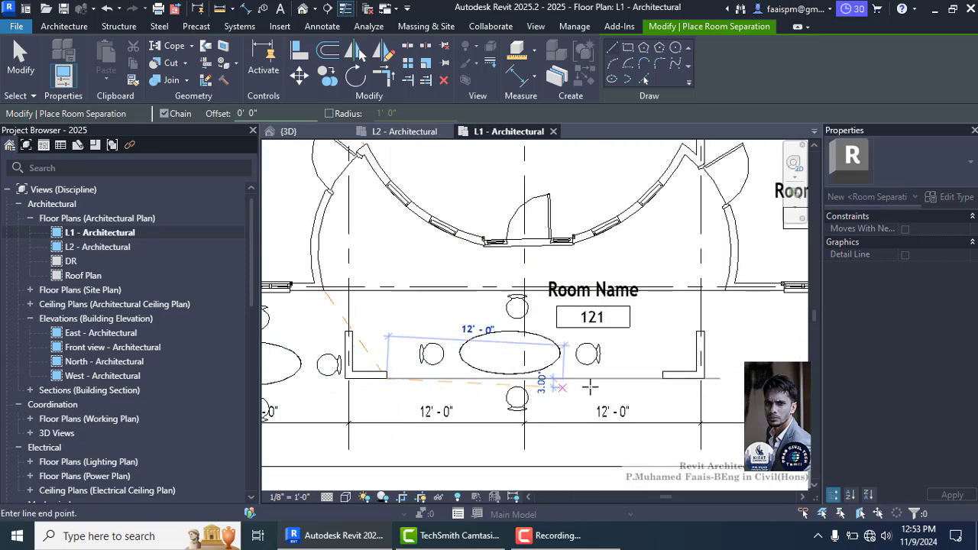
scroll(664, 377, up, 3)
click(664, 377)
scroll(665, 377, down, 3)
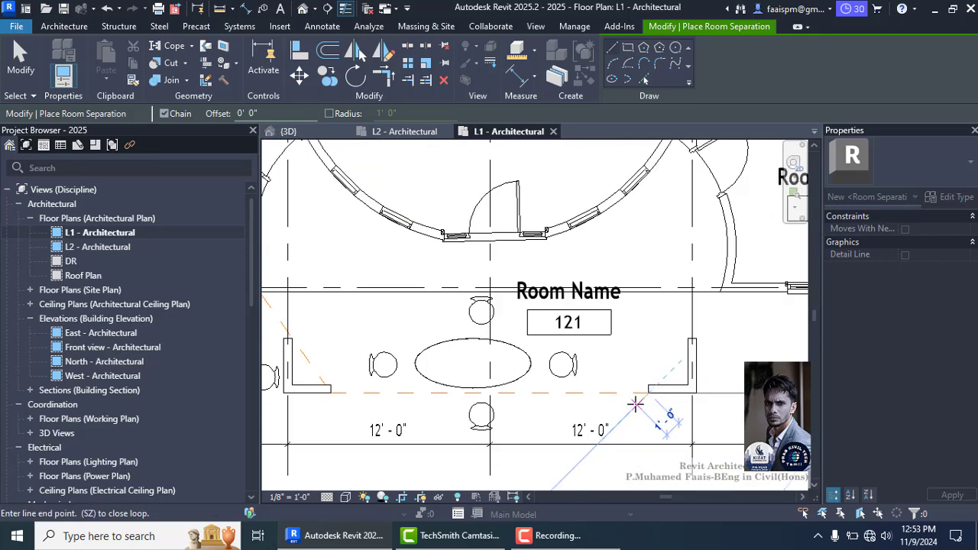
scroll(718, 287, up, 4)
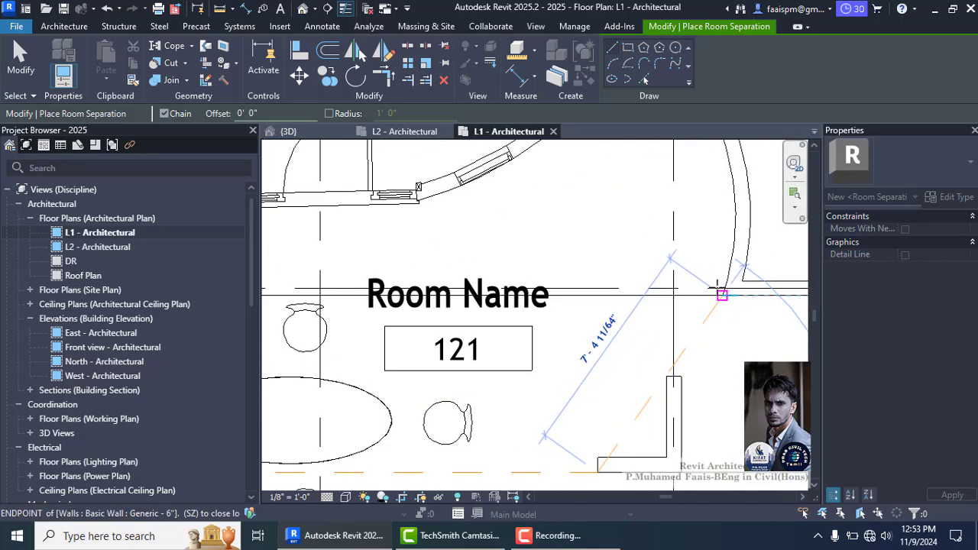
scroll(713, 298, down, 6)
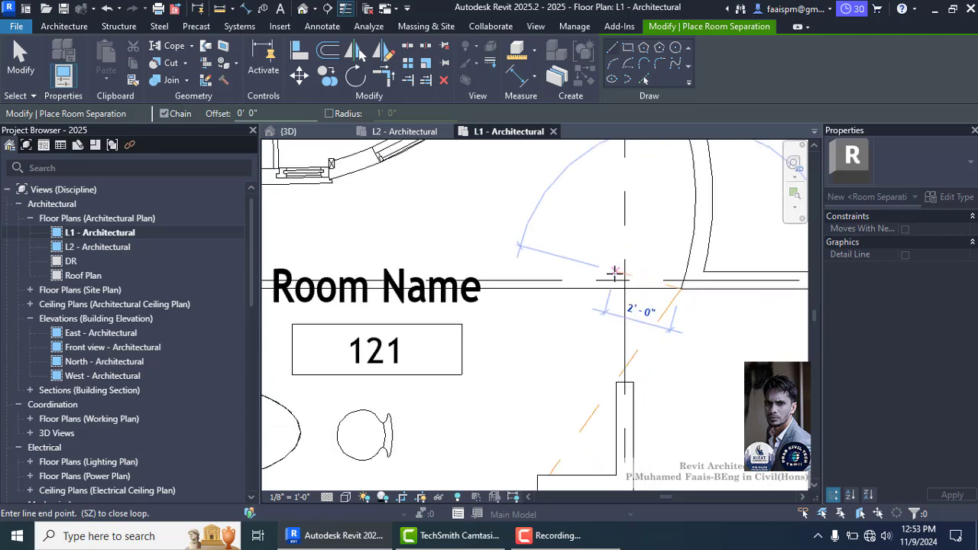
key(Escape)
key(Escape)
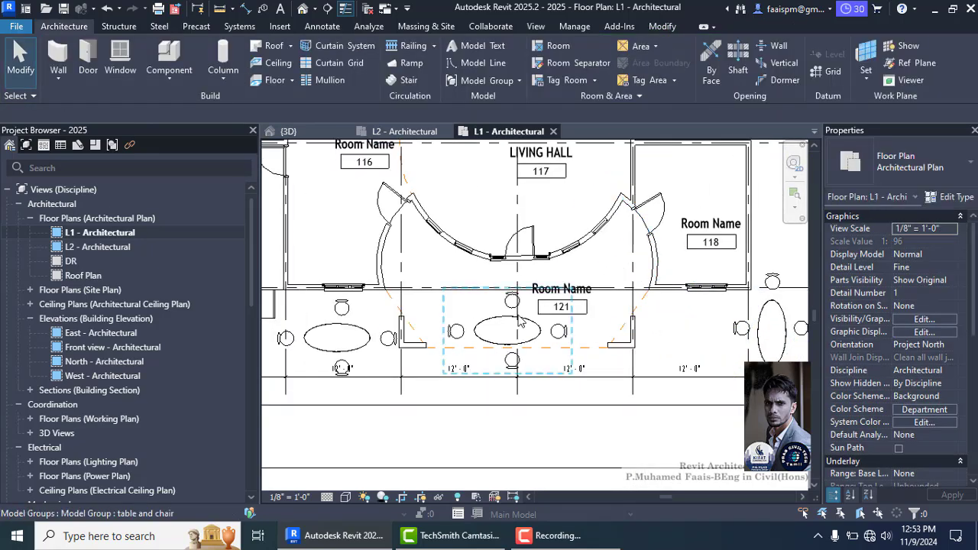
Rename the newly bounded room below the living hall to "Porch area-1" through its tag.
click(557, 306)
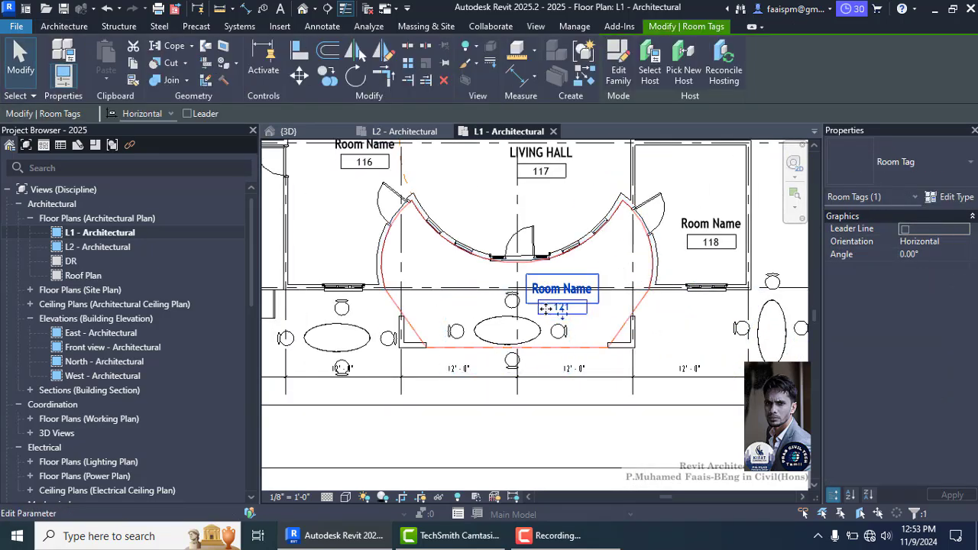
key(Escape)
click(569, 310)
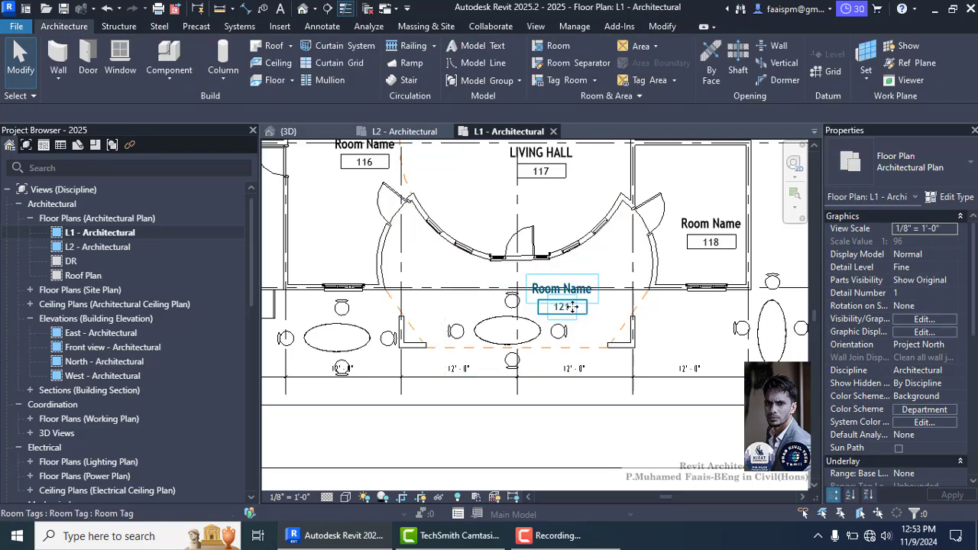
click(550, 289)
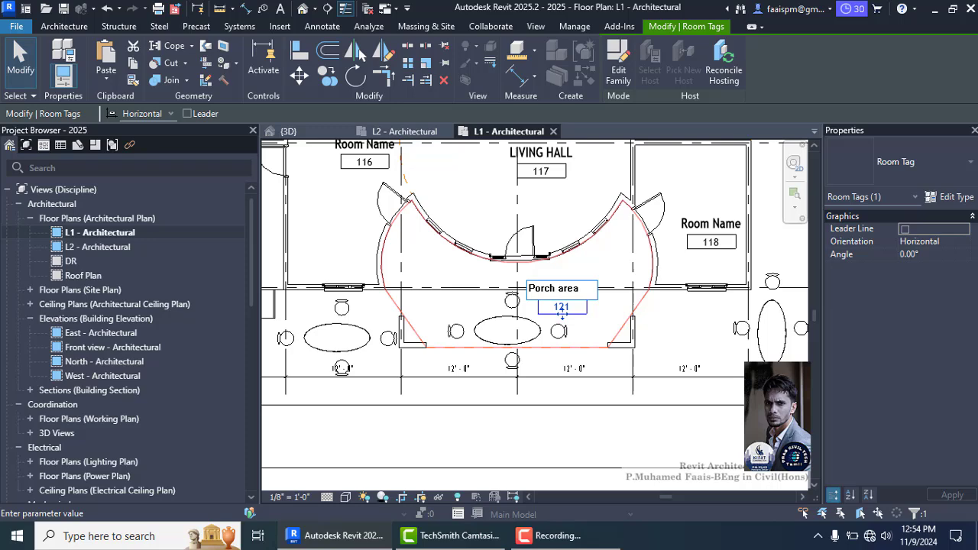
click(566, 432)
Switch the Bedroom-1 room tag to the type "Room Tag With Area".
scroll(547, 287, down, 3)
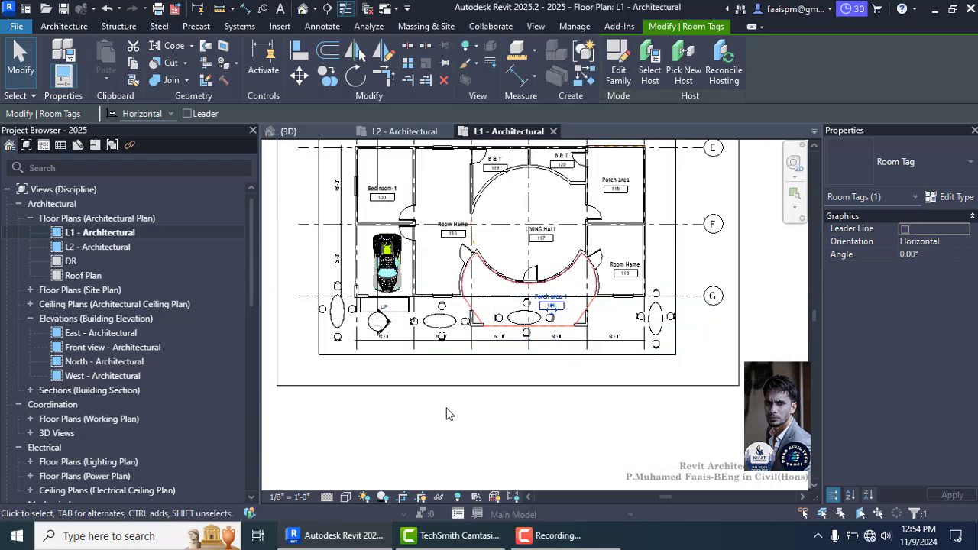
scroll(534, 306, up, 1)
scroll(339, 169, down, 1)
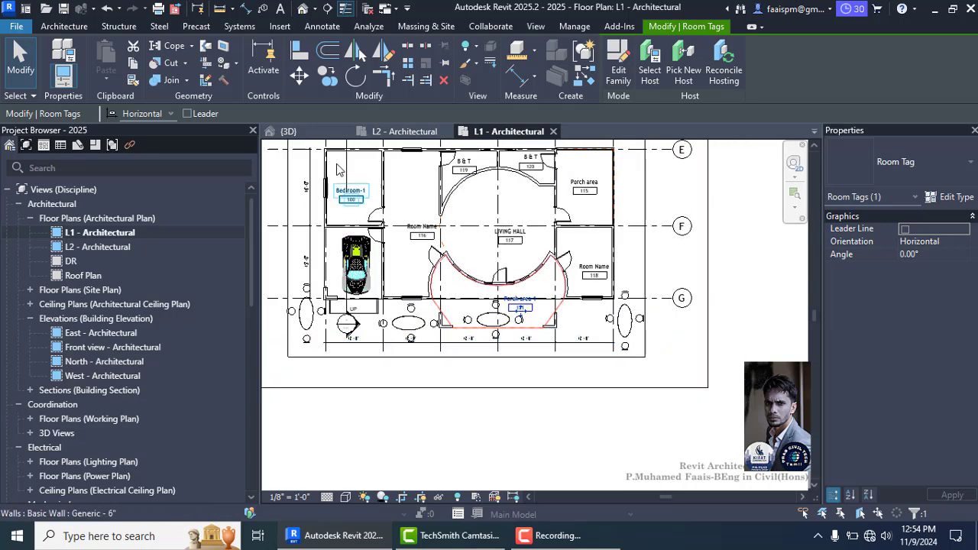
click(350, 191)
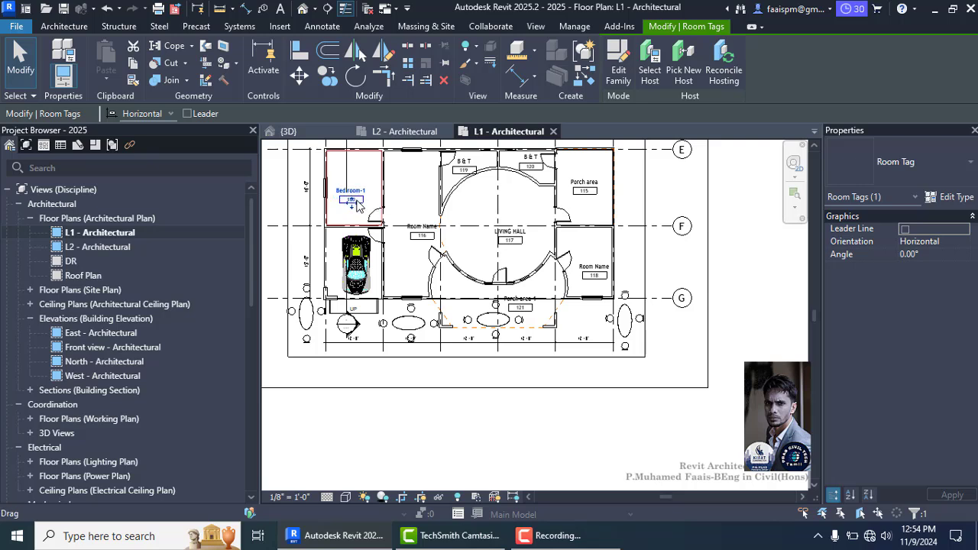
click(917, 161)
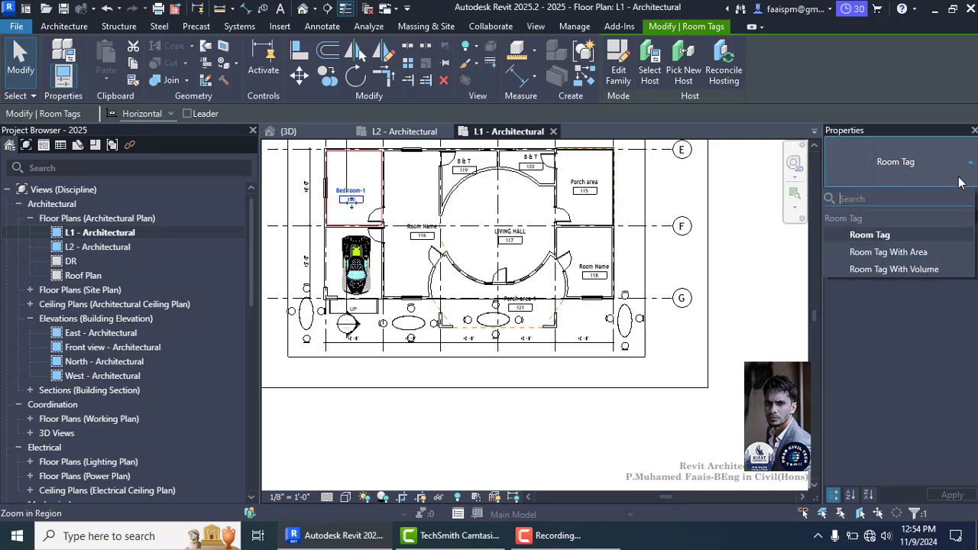
click(879, 254)
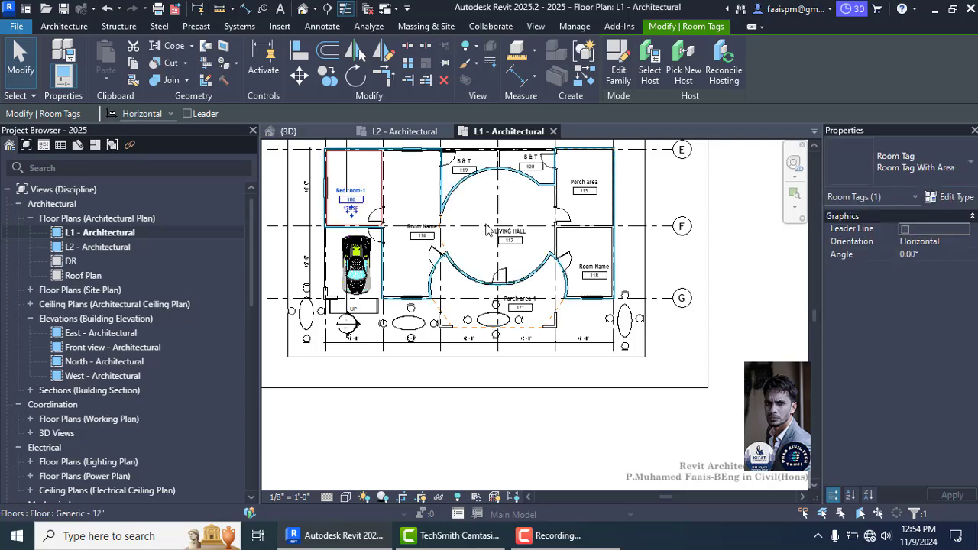
scroll(344, 197, up, 3)
scroll(338, 229, down, 3)
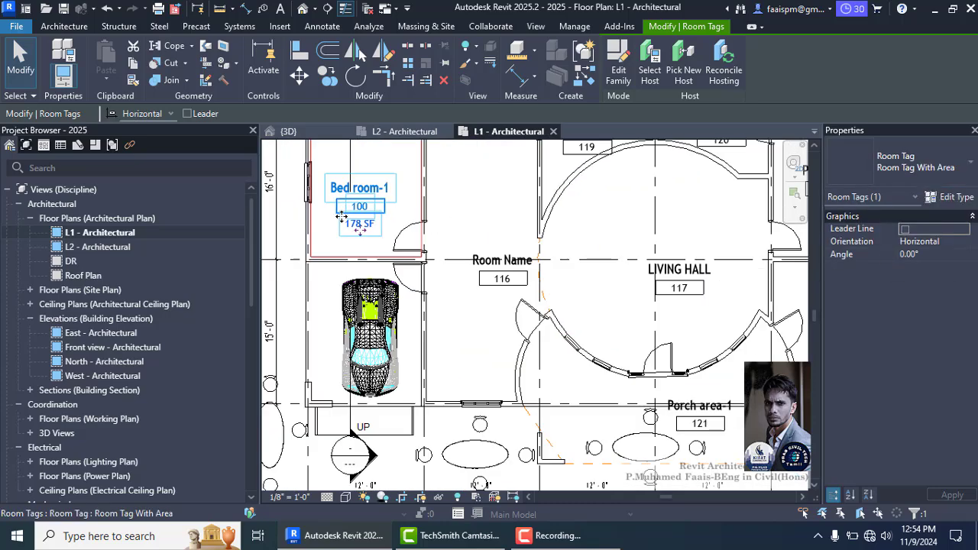
Switch the Porch area room tag (115) to the type "Room Tag With Area".
click(619, 197)
scroll(611, 193, up, 2)
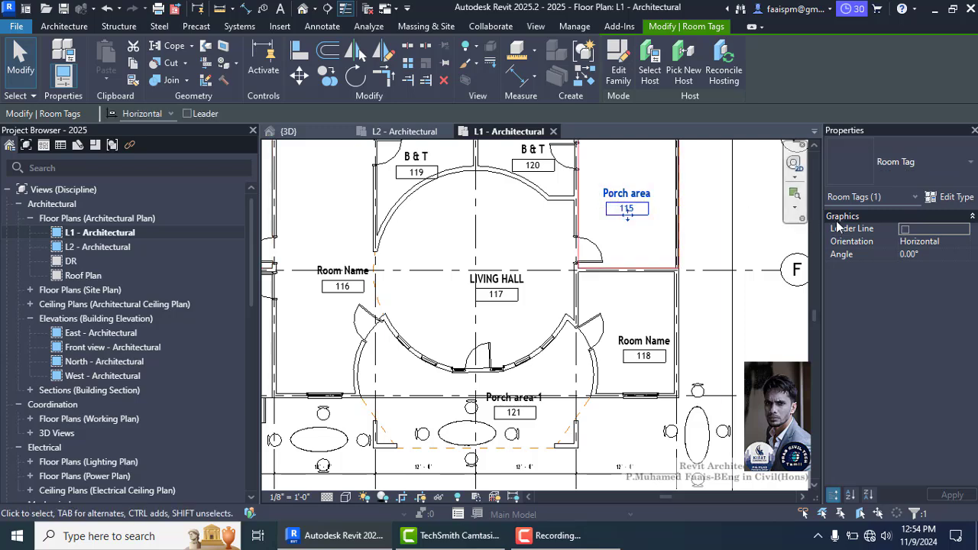
click(963, 164)
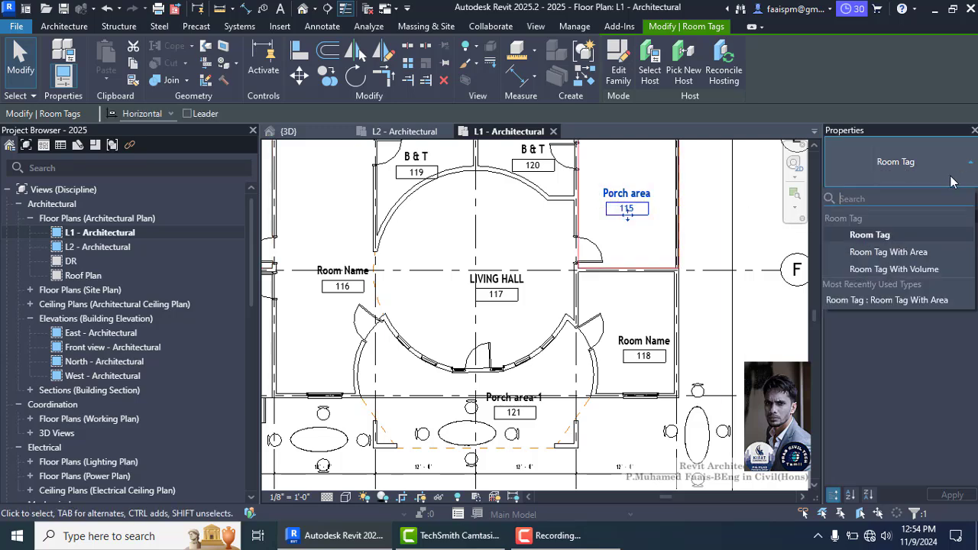
click(906, 253)
click(697, 213)
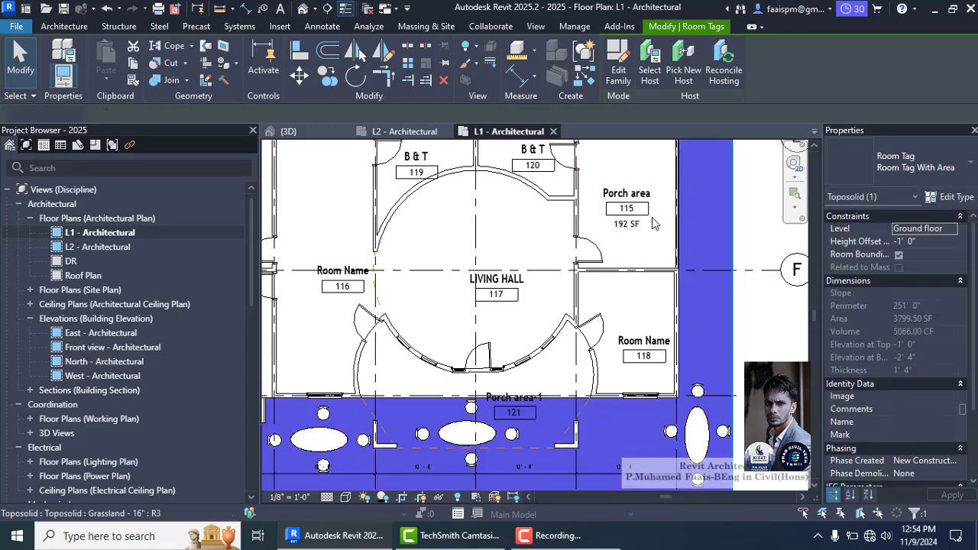
scroll(604, 218, up, 3)
scroll(596, 222, down, 2)
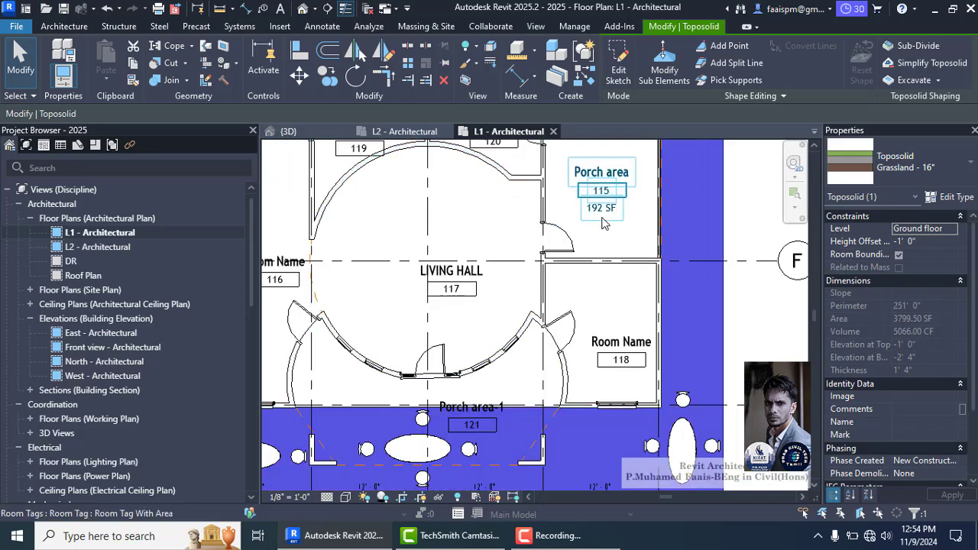
scroll(603, 221, down, 3)
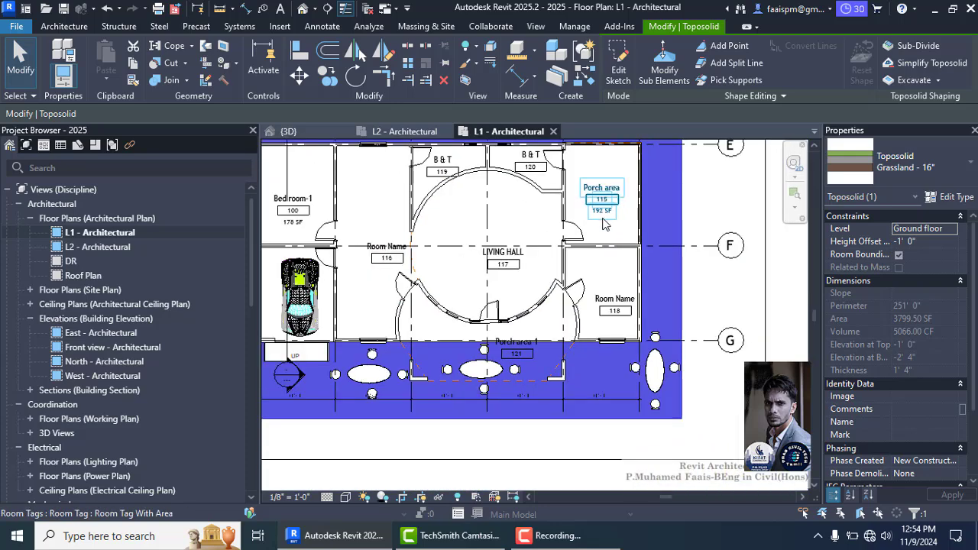
click(780, 327)
Switch the Porch area-1 room tag below the living hall to the type "Room Tag With Area".
scroll(615, 210, down, 2)
click(543, 252)
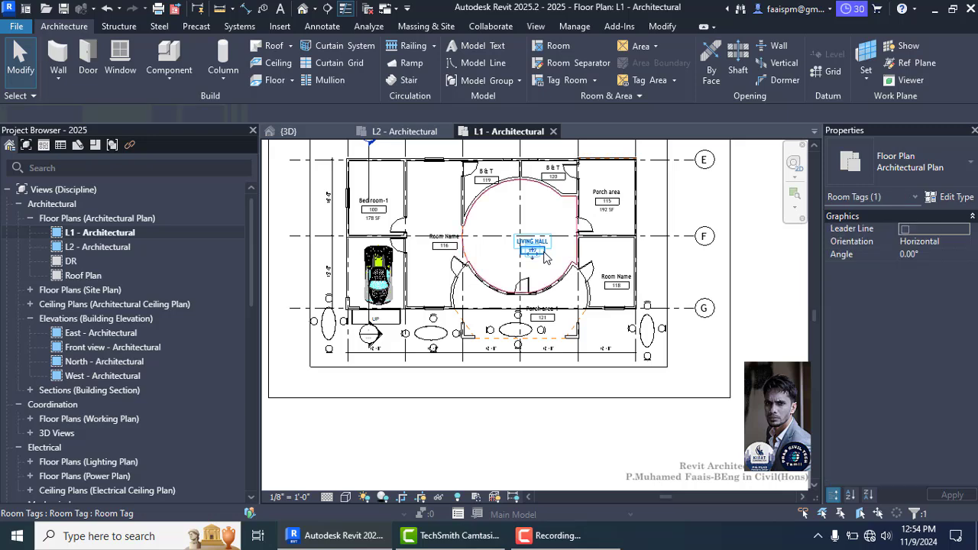
click(554, 405)
scroll(534, 340, up, 3)
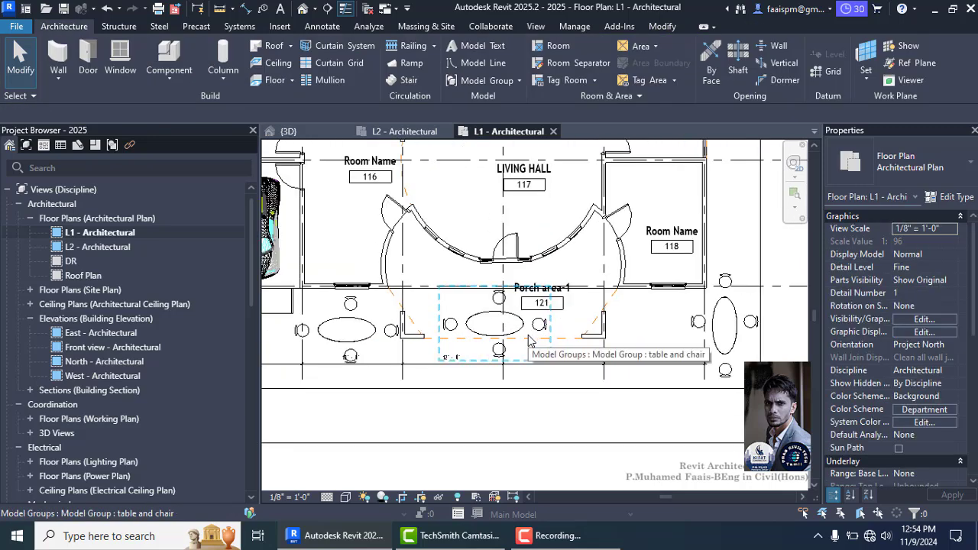
click(527, 337)
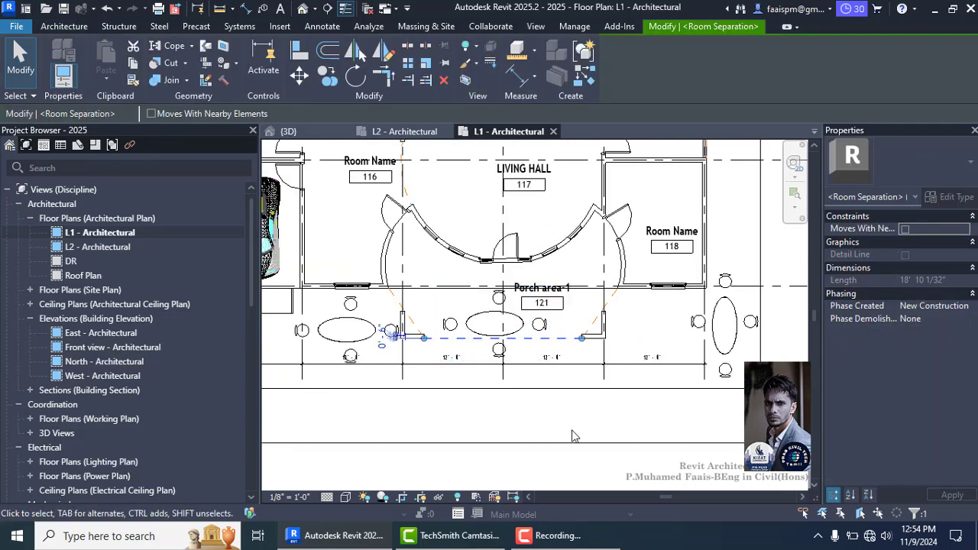
click(542, 302)
click(960, 182)
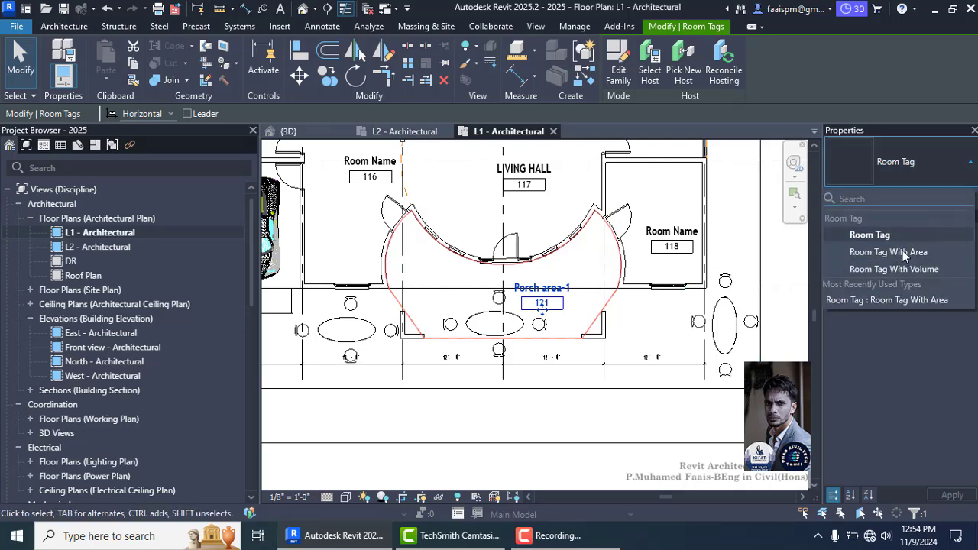
click(866, 249)
click(595, 423)
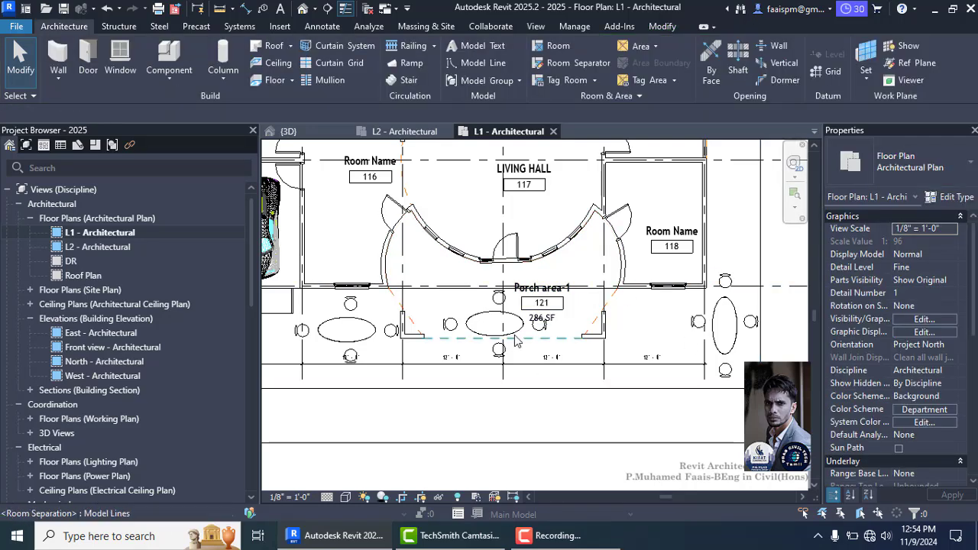
Try deleting the horizontal room separation line between the corner walls below Porch area-1, and undo the deletion.
scroll(560, 324, up, 2)
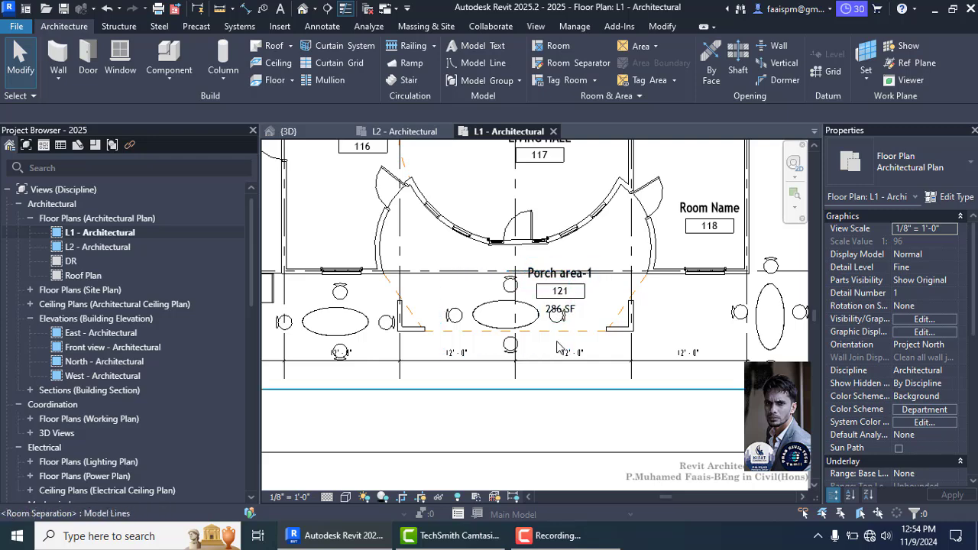
click(562, 330)
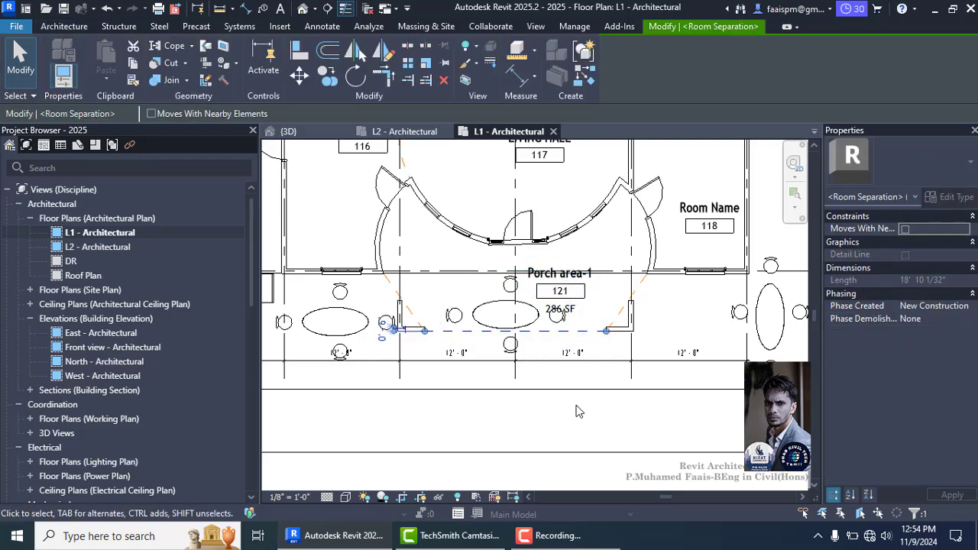
key(Delete)
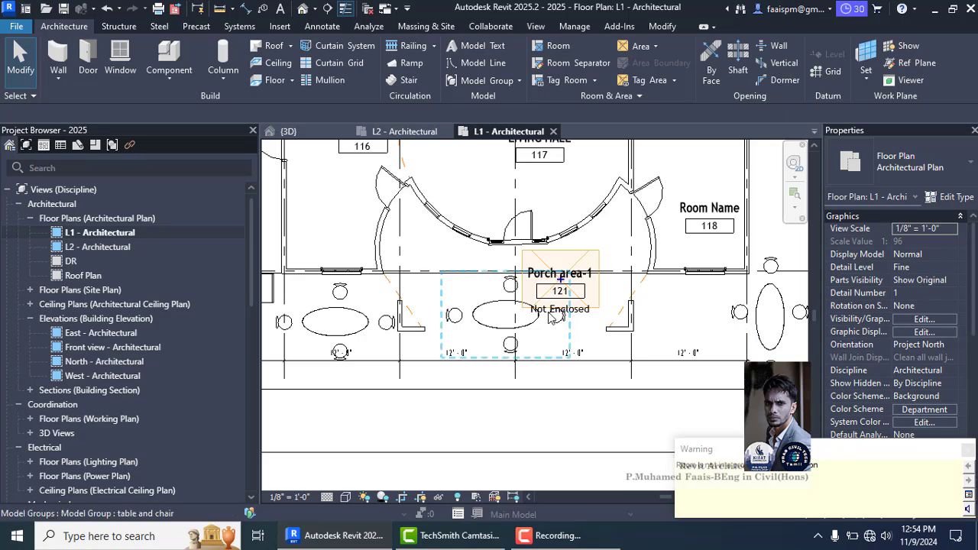
scroll(551, 317, up, 2)
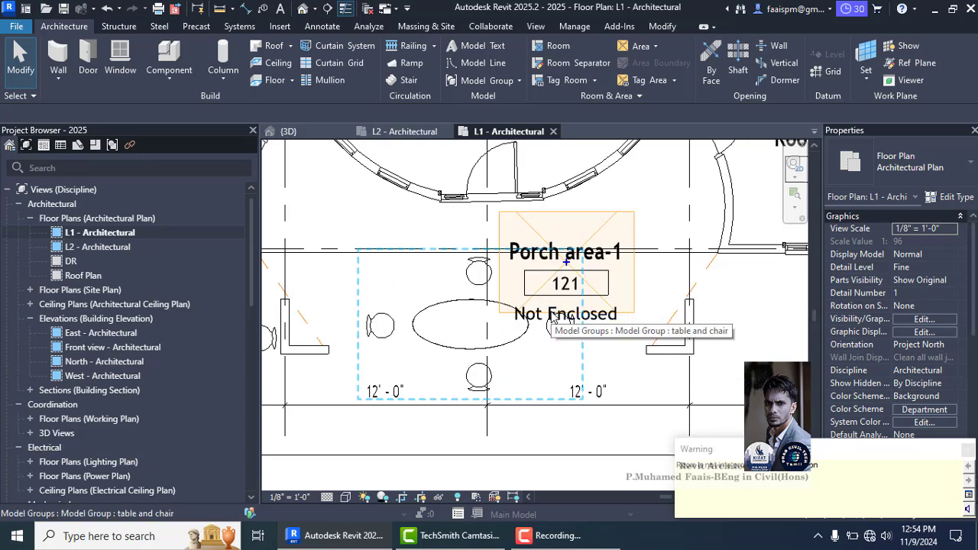
scroll(551, 317, down, 2)
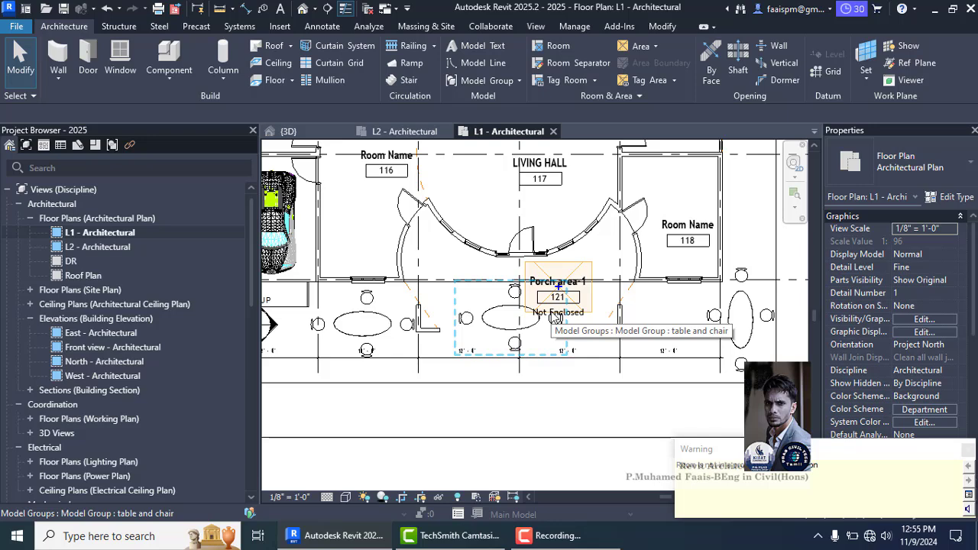
scroll(380, 336, down, 1)
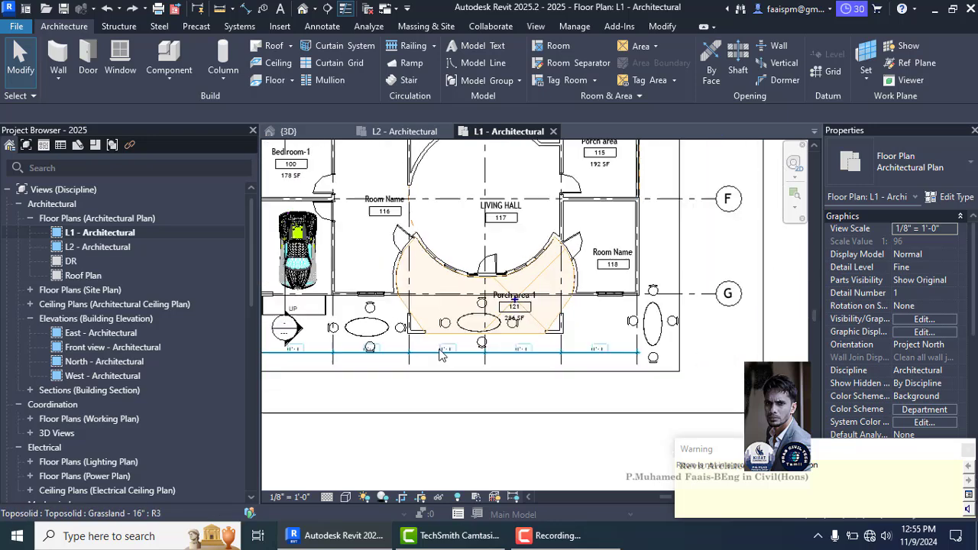
scroll(573, 408, down, 1)
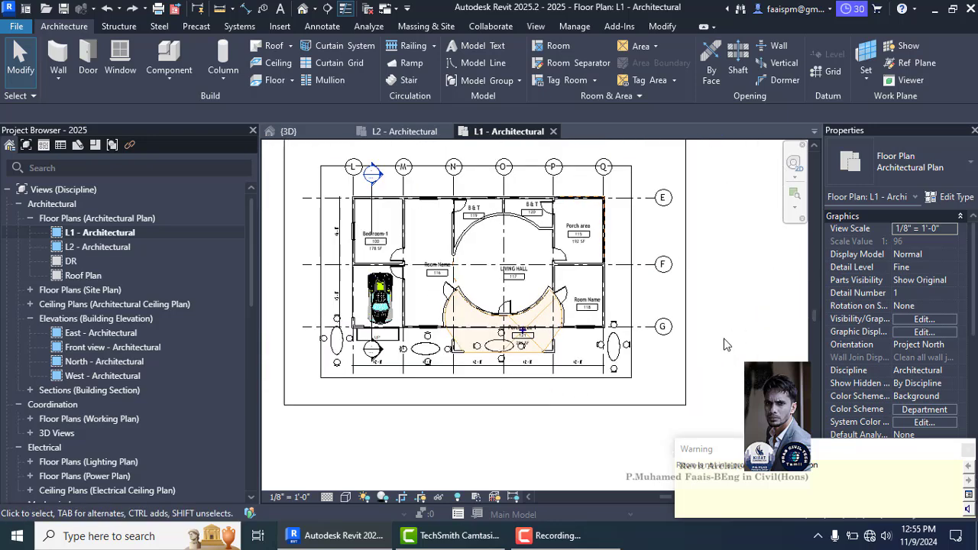
click(595, 81)
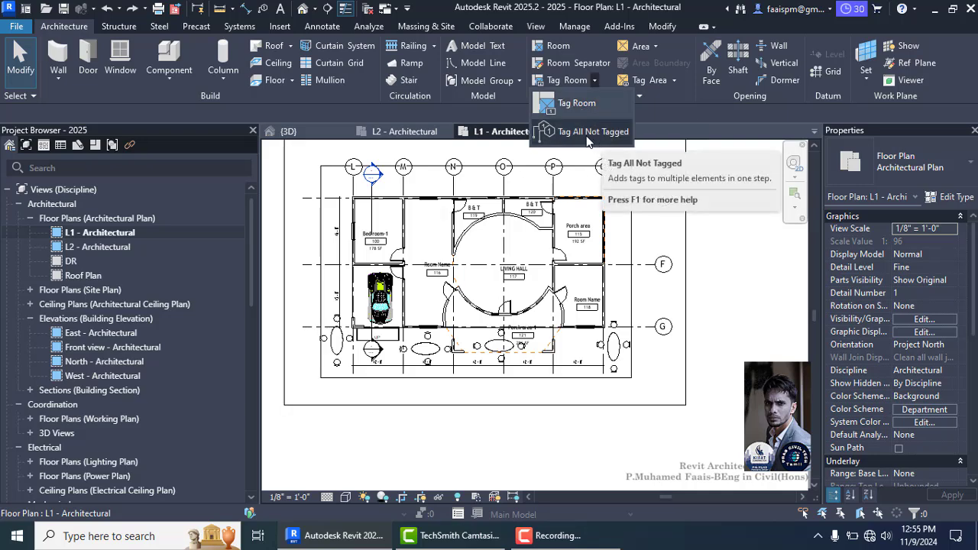
click(587, 133)
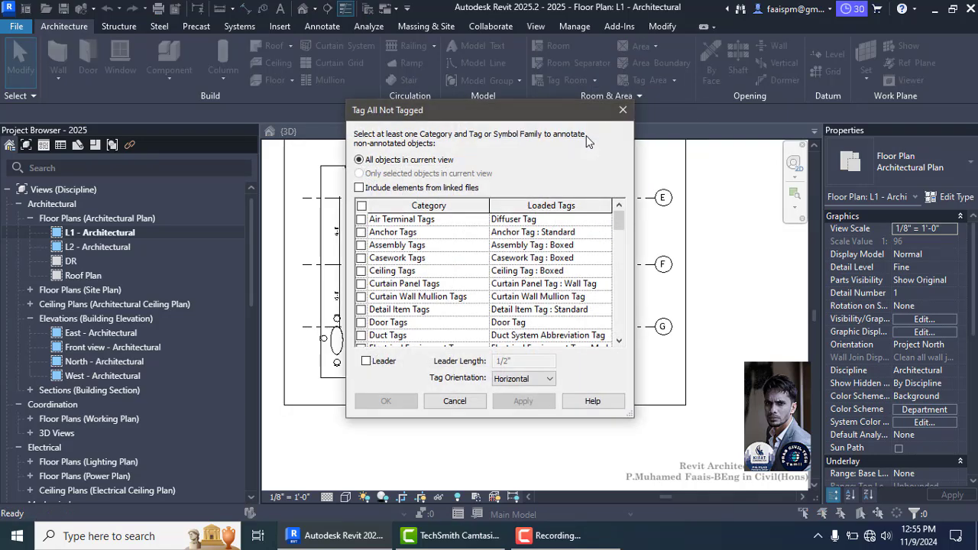
key(Escape)
click(592, 84)
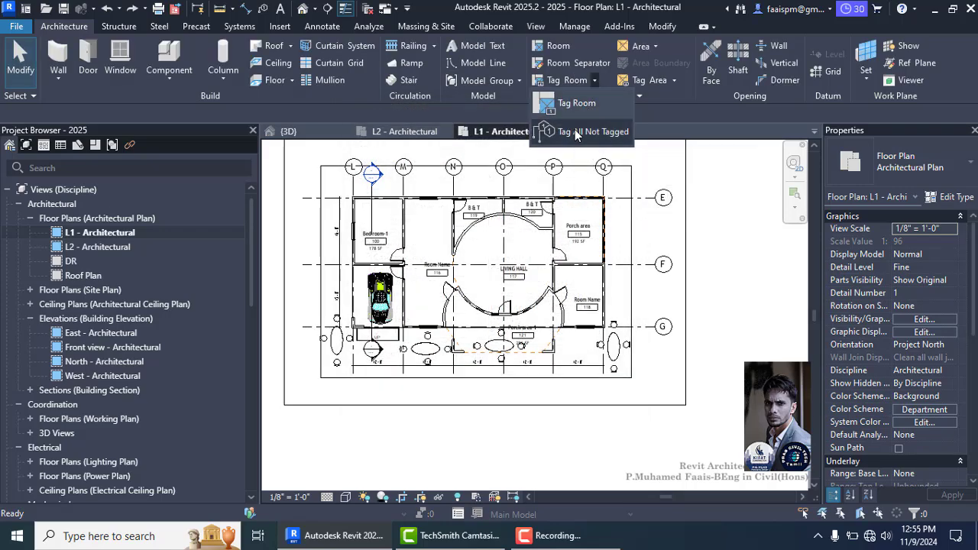
click(585, 136)
scroll(395, 258, down, 5)
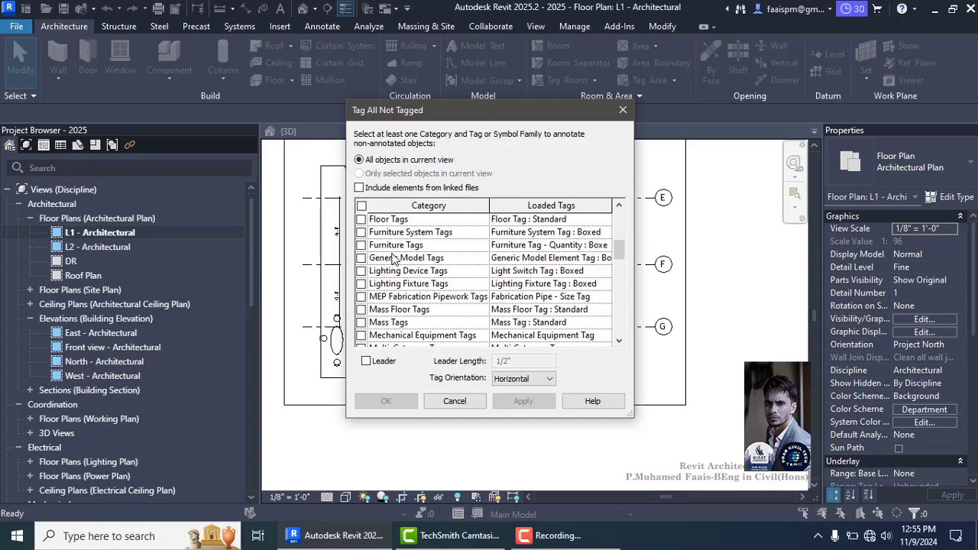
scroll(392, 258, up, 3)
scroll(391, 258, down, 12)
scroll(401, 265, down, 4)
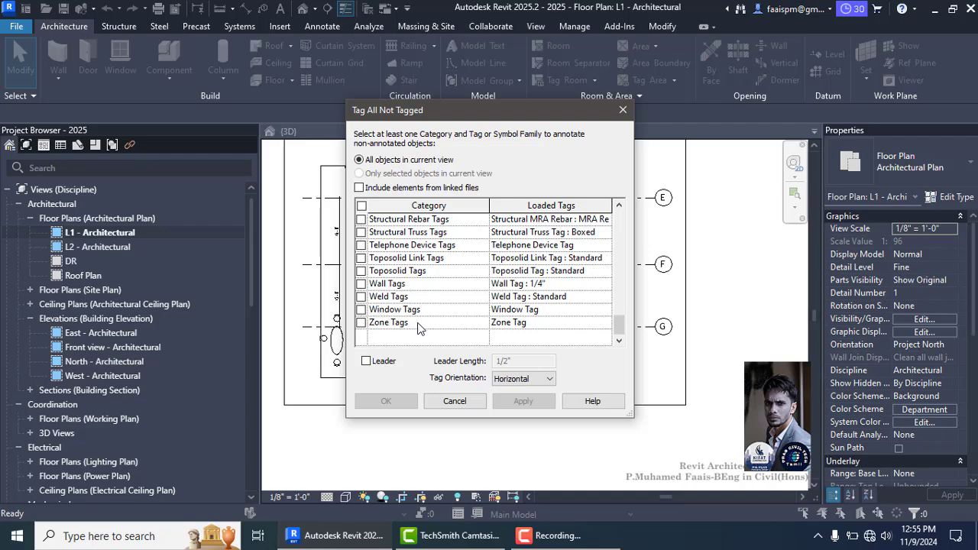
key(Escape)
Tag all untagged windows in the current view with horizontal Window Tags without leaders.
scroll(441, 252, up, 4)
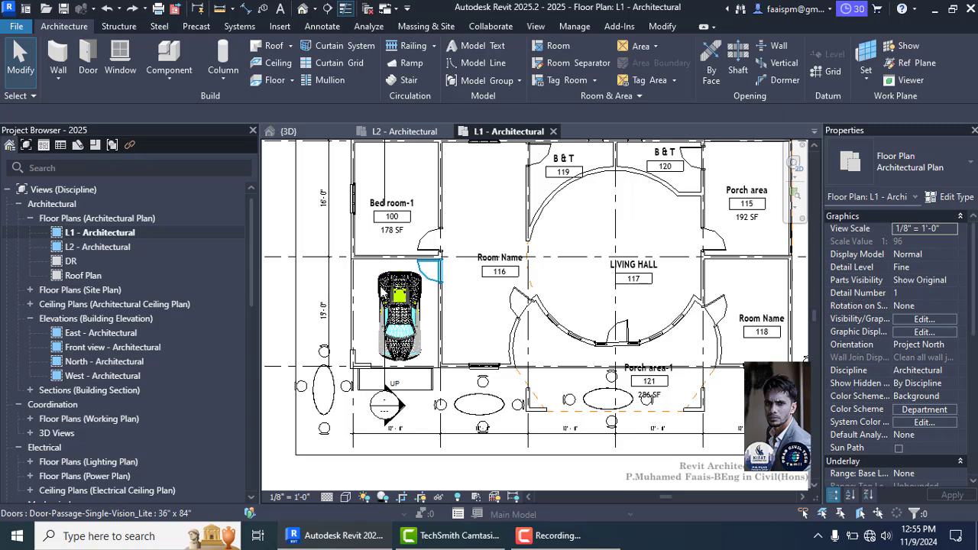
scroll(382, 286, down, 1)
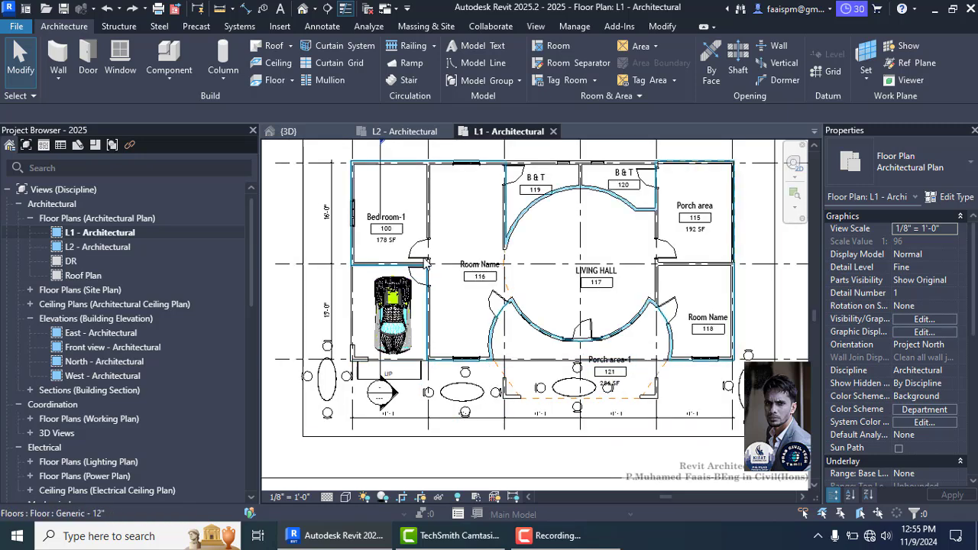
click(594, 80)
click(579, 134)
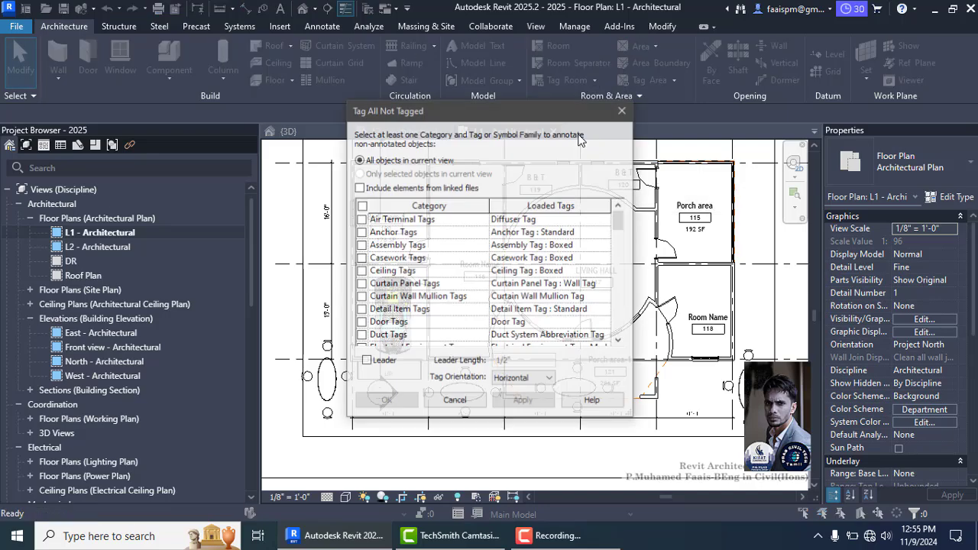
scroll(362, 315, down, 12)
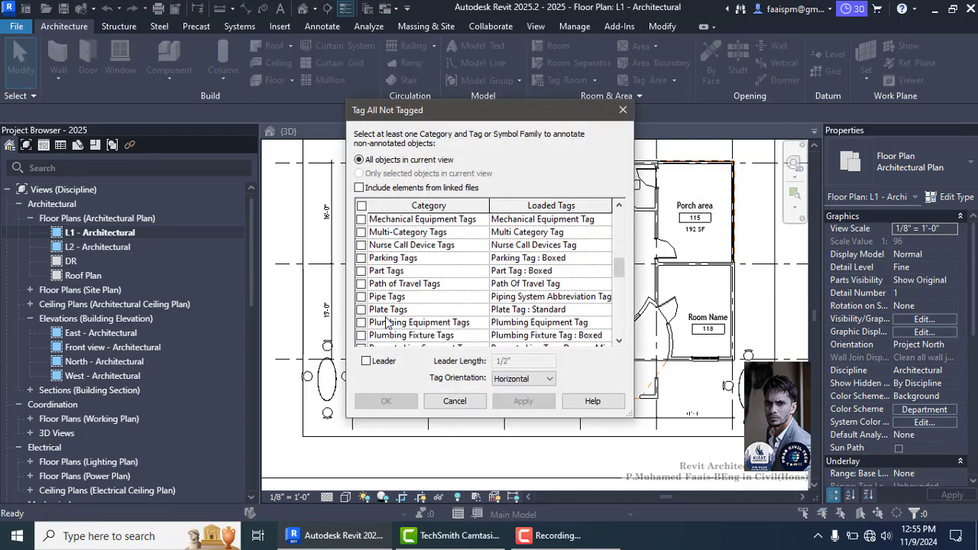
scroll(375, 336, down, 10)
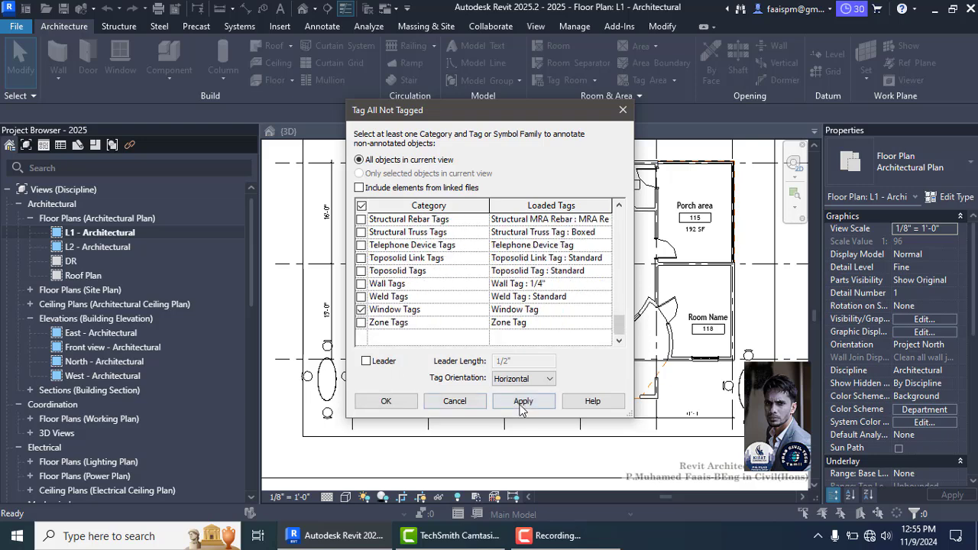
click(384, 400)
Examine the new window tags beside Bedroom-1 and along the wall above Room 116 and the B & T rooms.
scroll(333, 234, up, 5)
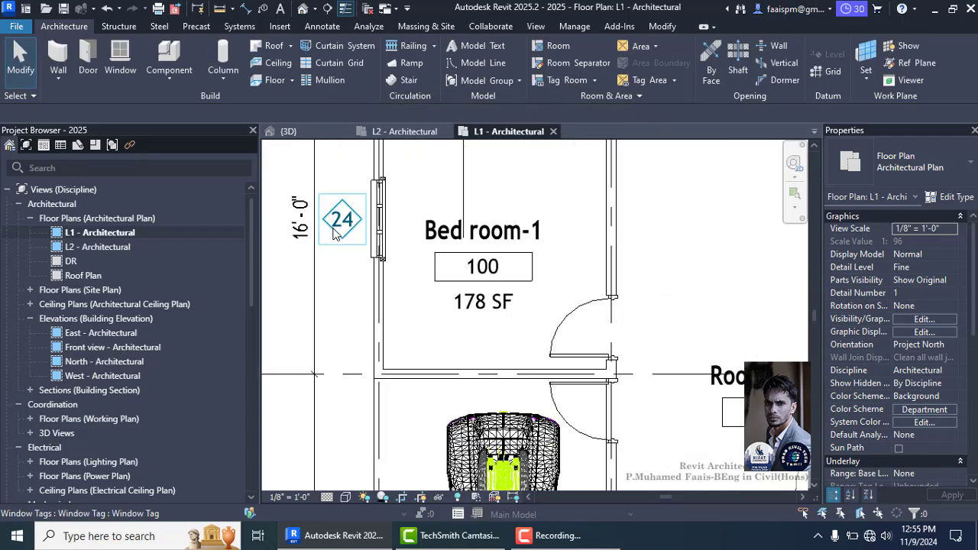
scroll(342, 227, down, 5)
scroll(485, 194, up, 4)
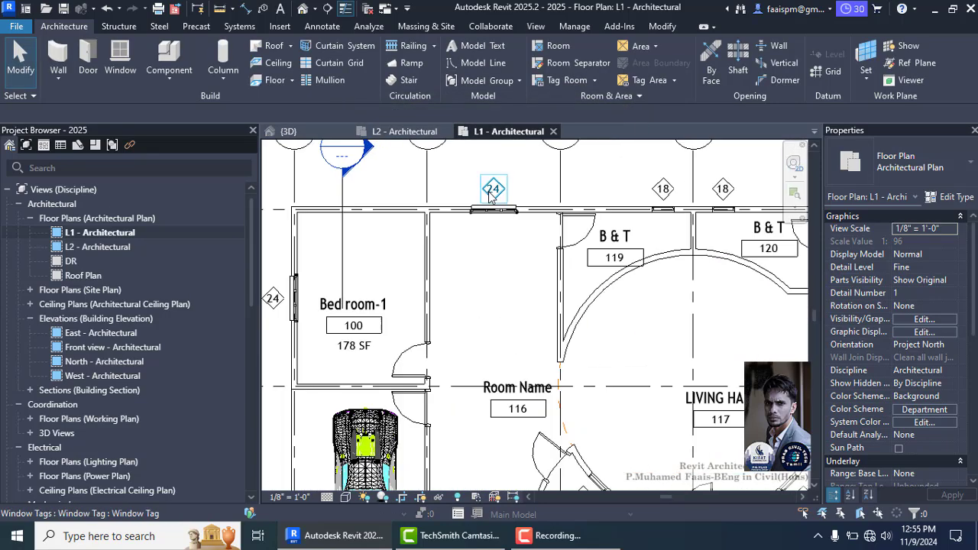
scroll(482, 193, down, 5)
scroll(474, 180, up, 3)
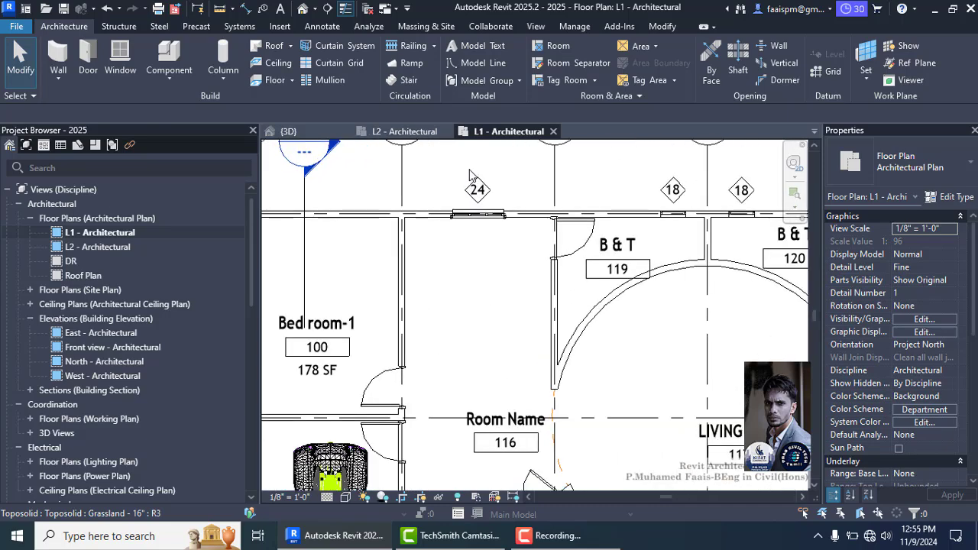
scroll(472, 177, down, 3)
scroll(472, 177, down, 2)
scroll(387, 234, up, 5)
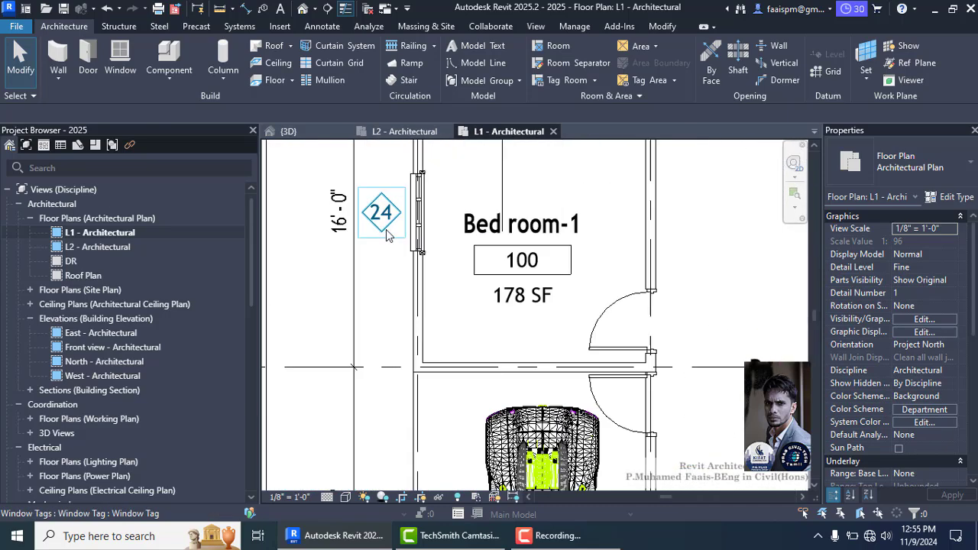
click(385, 232)
click(416, 228)
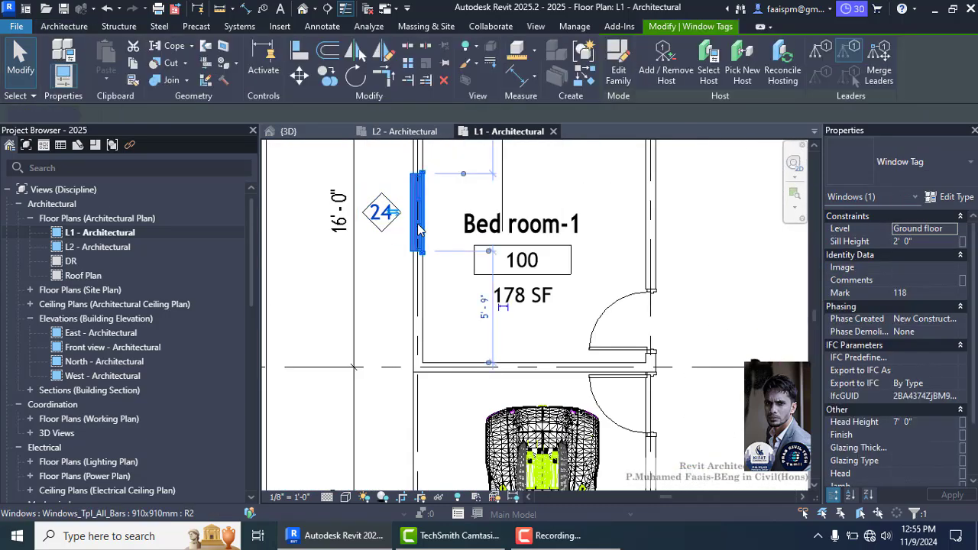
right_click(418, 229)
mouse_move(489, 315)
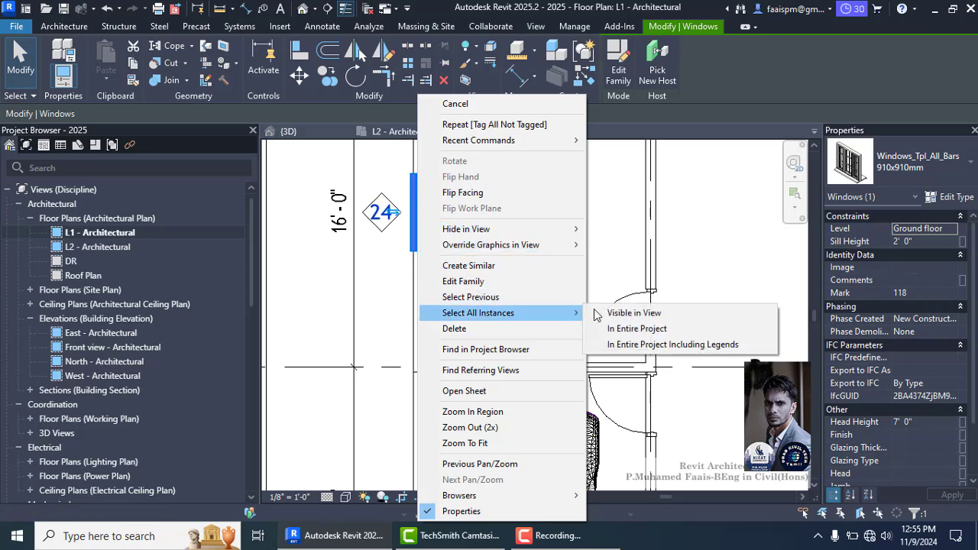
click(594, 312)
click(382, 213)
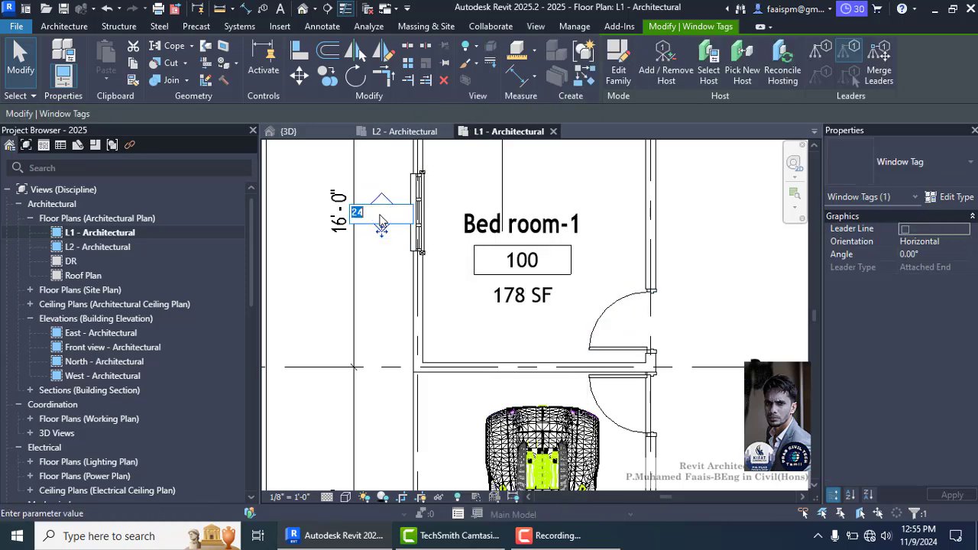
click(380, 215)
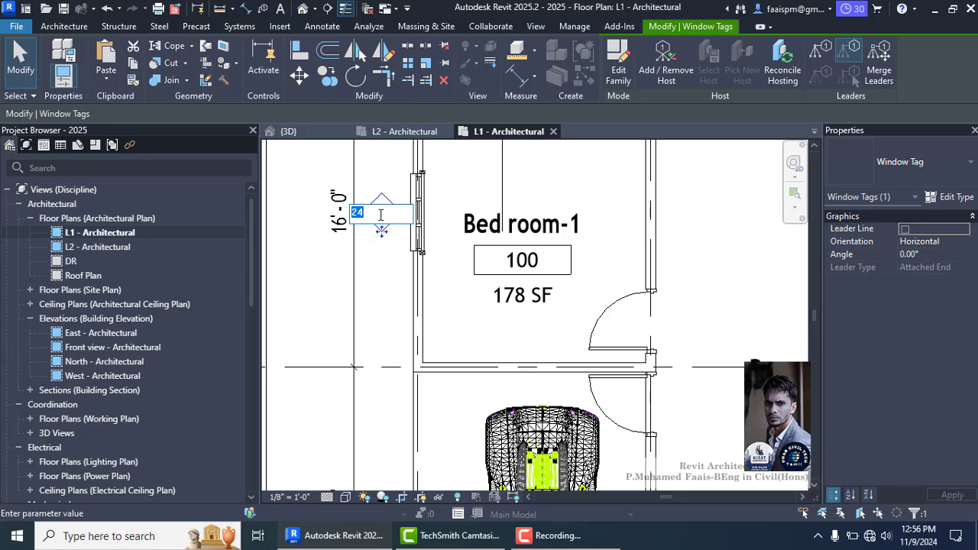
key(Return)
Select all instances of the Bedroom-1 window type visible in the view and set their Type Mark to W1.
scroll(380, 215, down, 3)
click(405, 219)
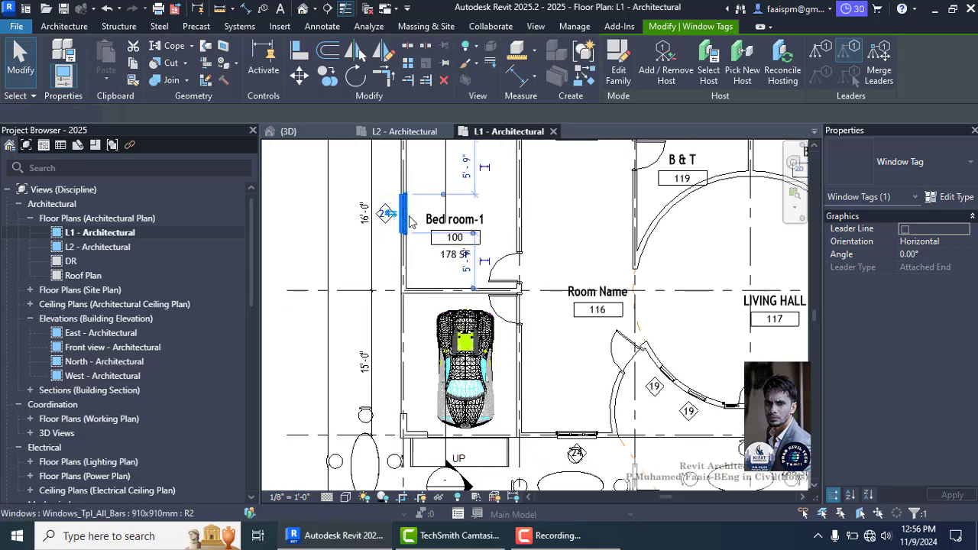
right_click(410, 220)
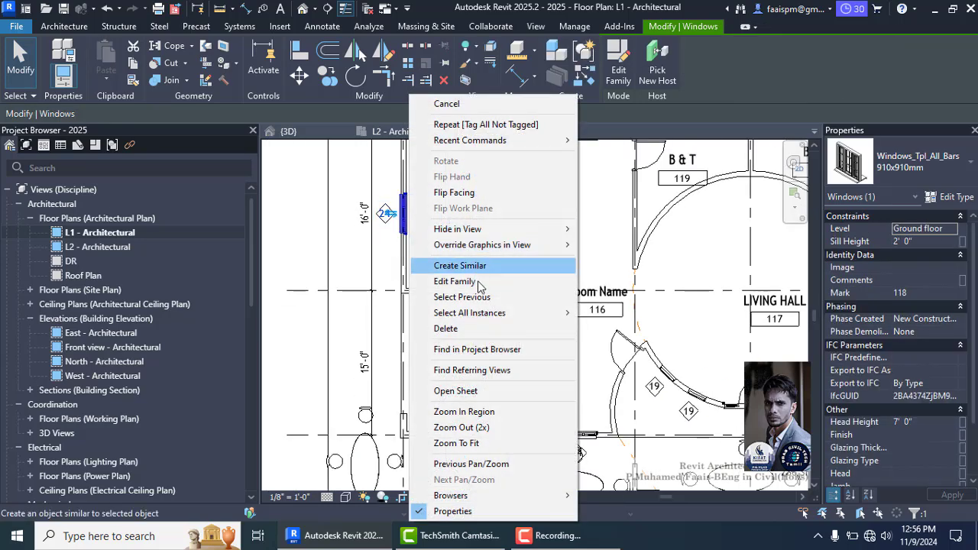
mouse_move(481, 315)
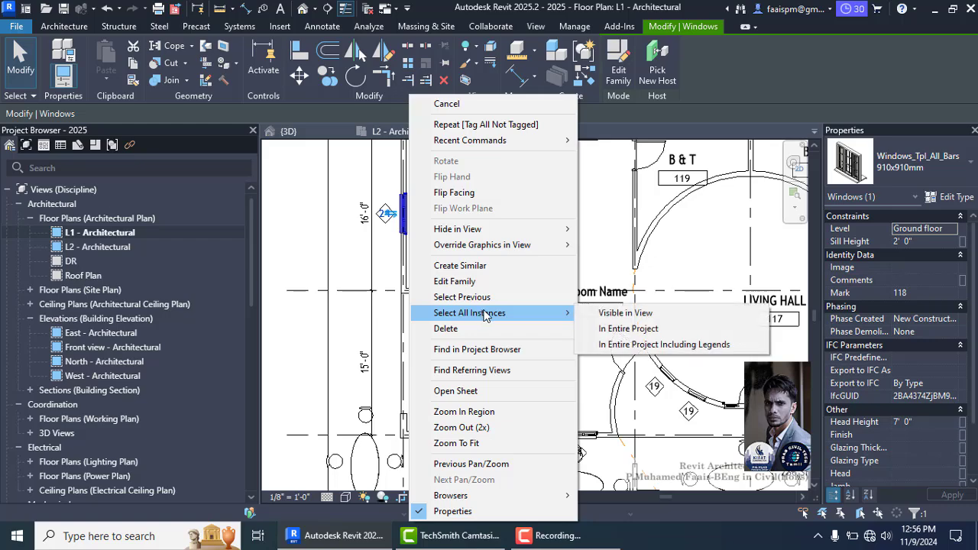
click(633, 312)
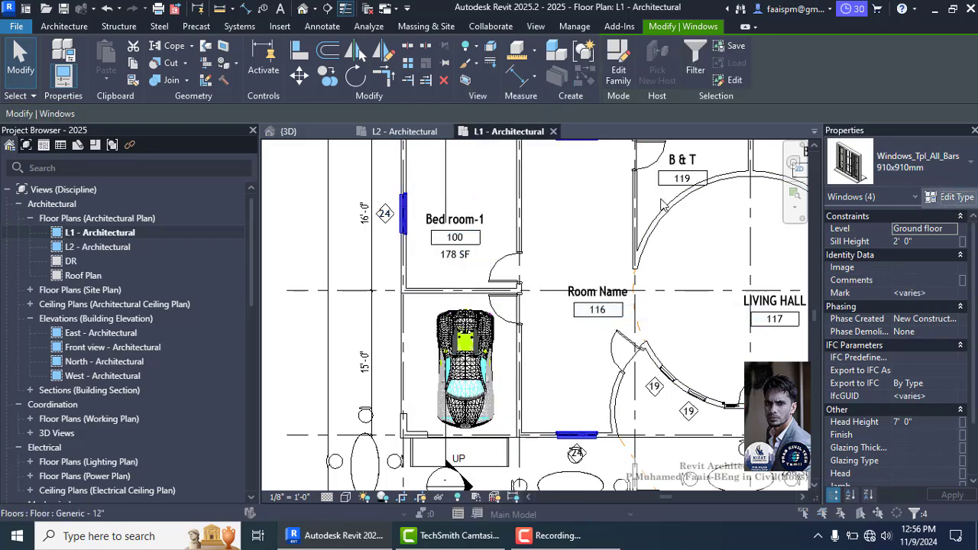
scroll(239, 258, down, 5)
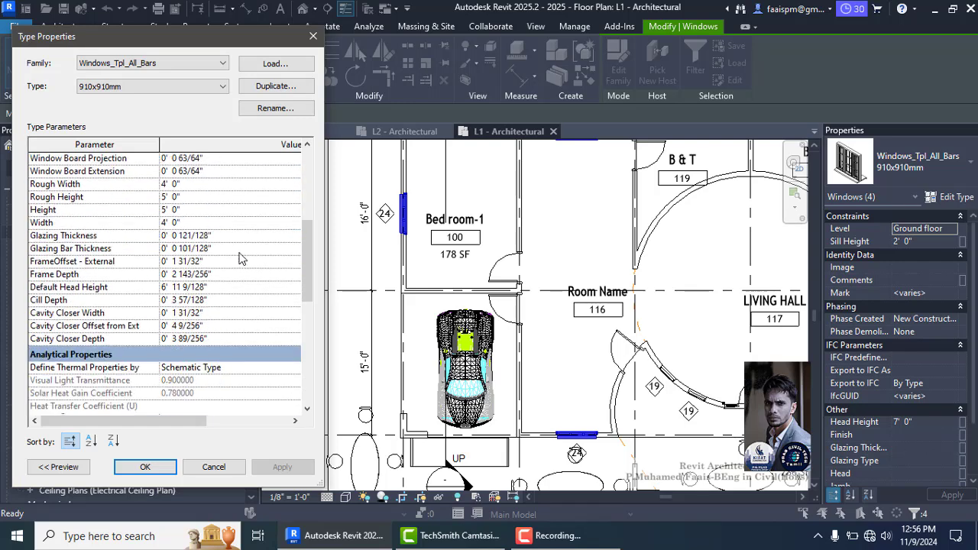
scroll(239, 259, down, 7)
click(192, 331)
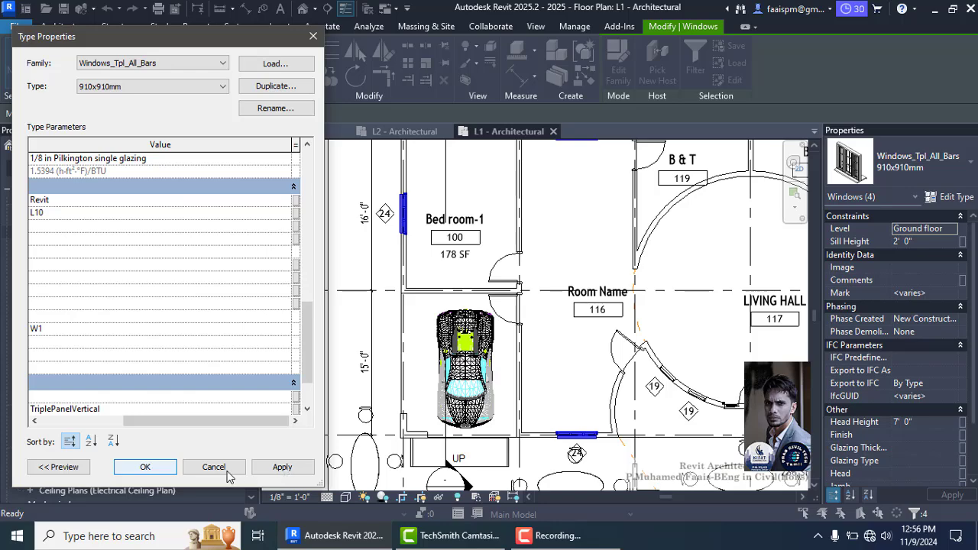
click(140, 467)
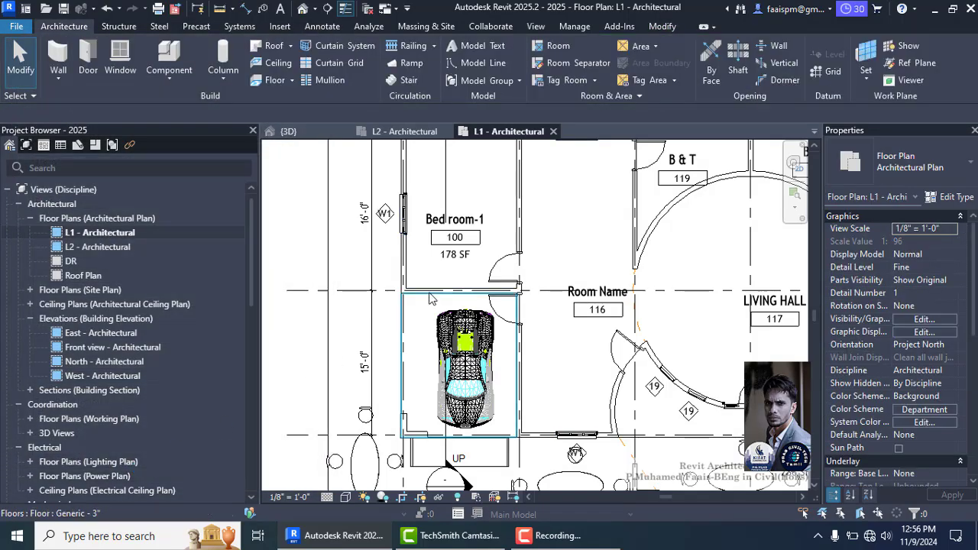
Select all visible instances of the 24" x 36" fixed window above the B & T rooms and set their Type Mark to FL.
scroll(492, 211, down, 4)
scroll(492, 212, up, 5)
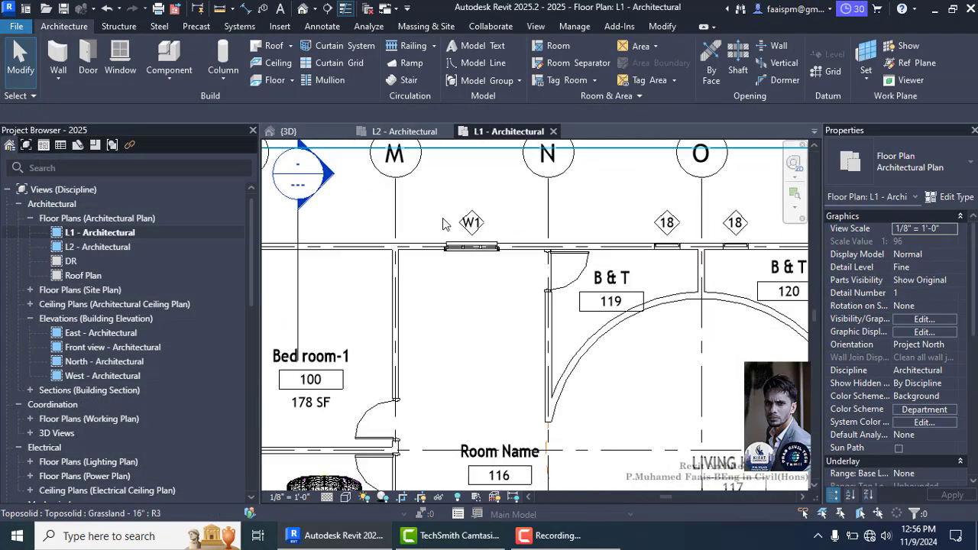
scroll(468, 186, down, 3)
scroll(598, 208, up, 4)
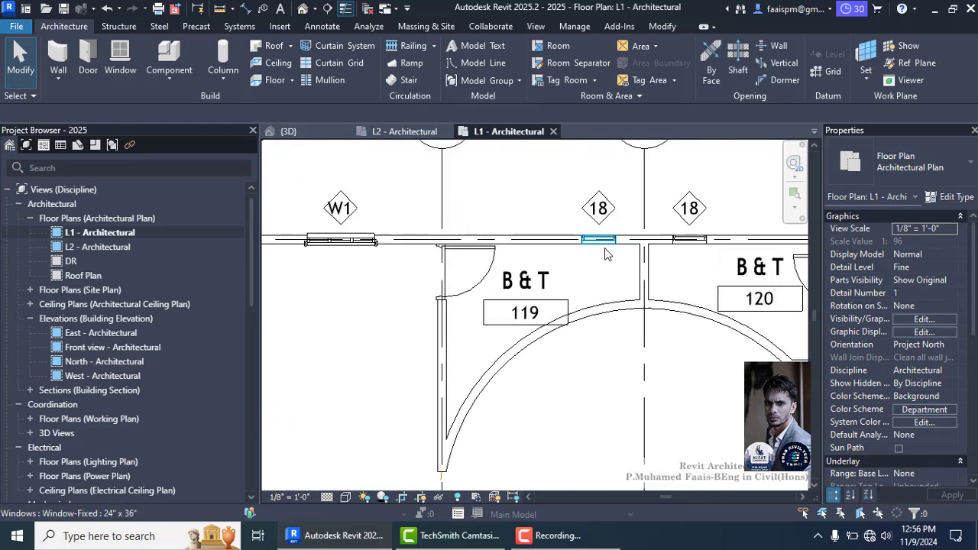
click(604, 251)
right_click(606, 252)
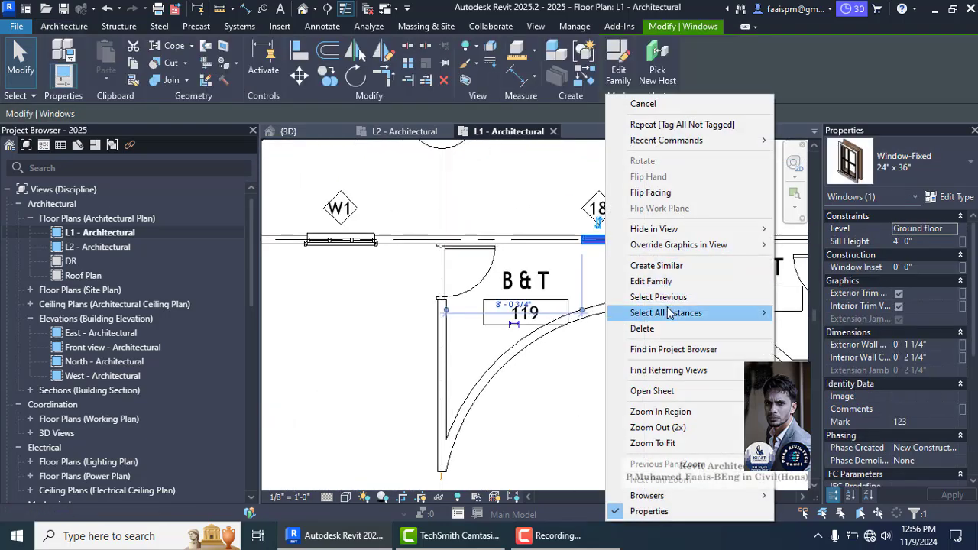
mouse_move(666, 313)
click(821, 313)
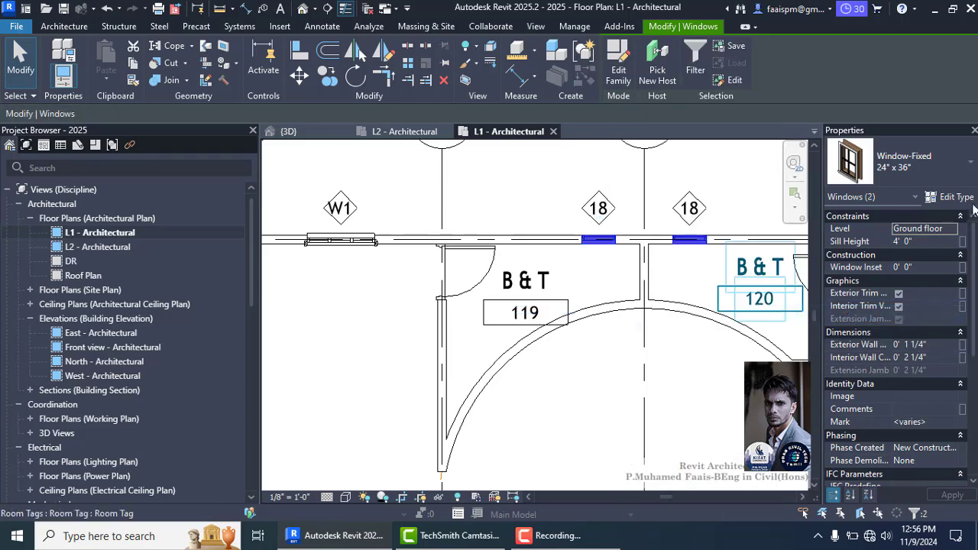
click(953, 197)
scroll(193, 360, down, 8)
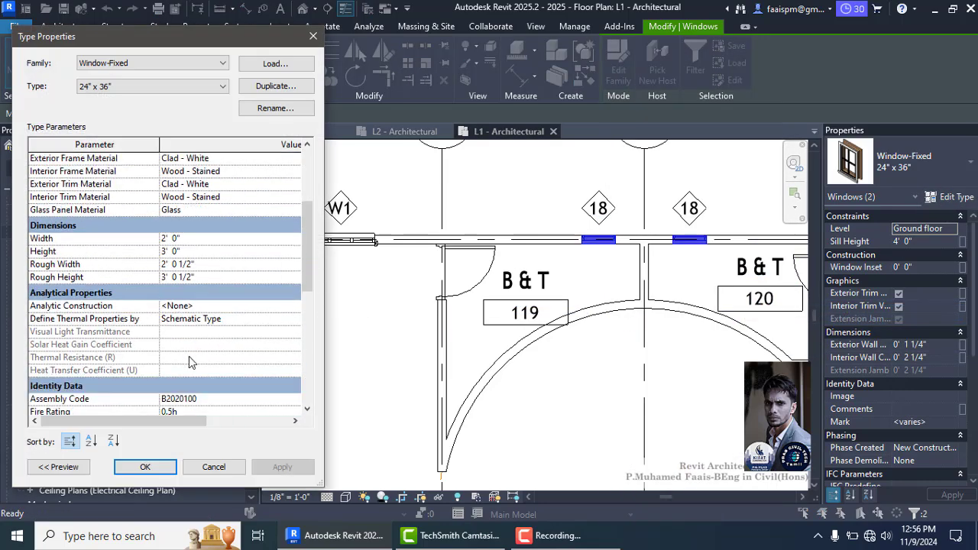
scroll(192, 361, down, 2)
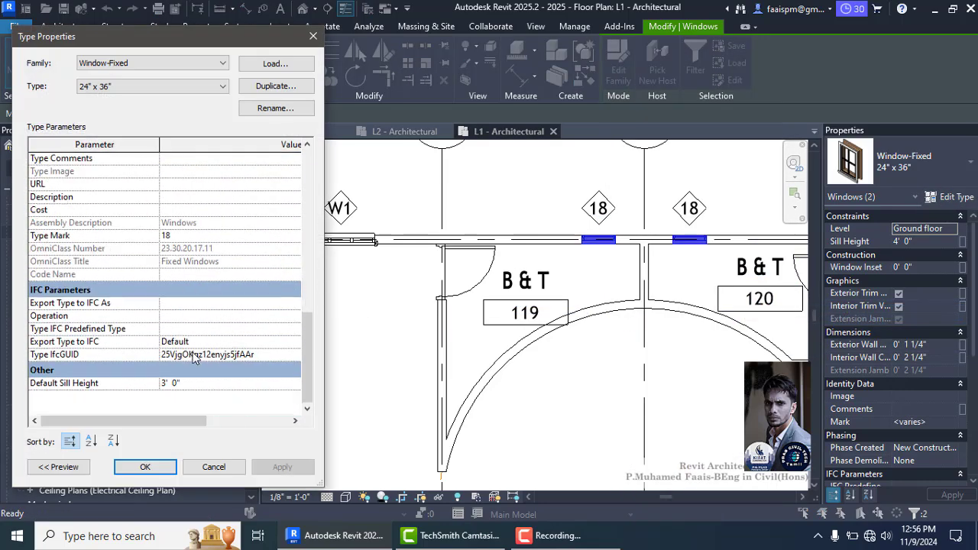
click(190, 235)
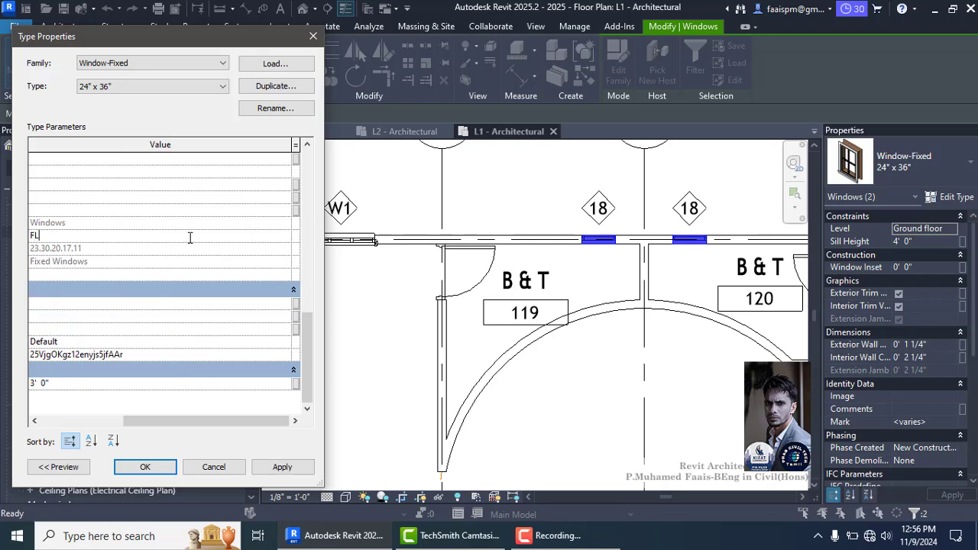
click(145, 467)
scroll(347, 266, down, 4)
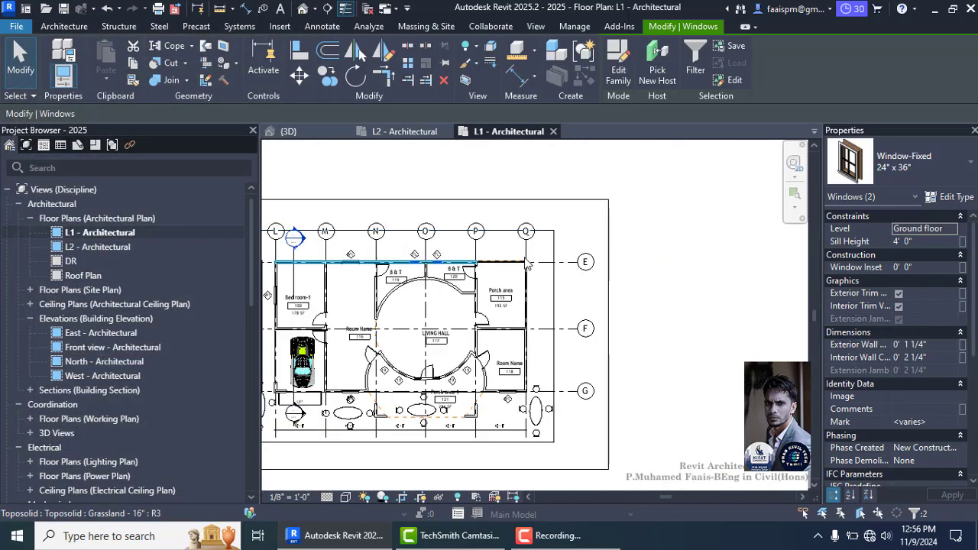
click(687, 274)
Tag all untagged doors in the current view with horizontal Door Tags without leaders.
scroll(307, 406, up, 4)
scroll(431, 320, down, 1)
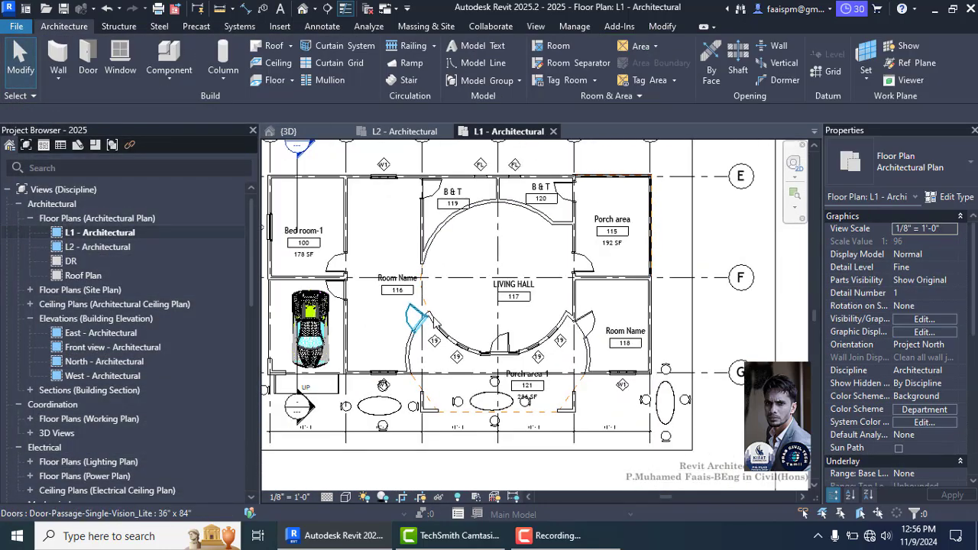
scroll(420, 319, down, 1)
scroll(421, 355, up, 1)
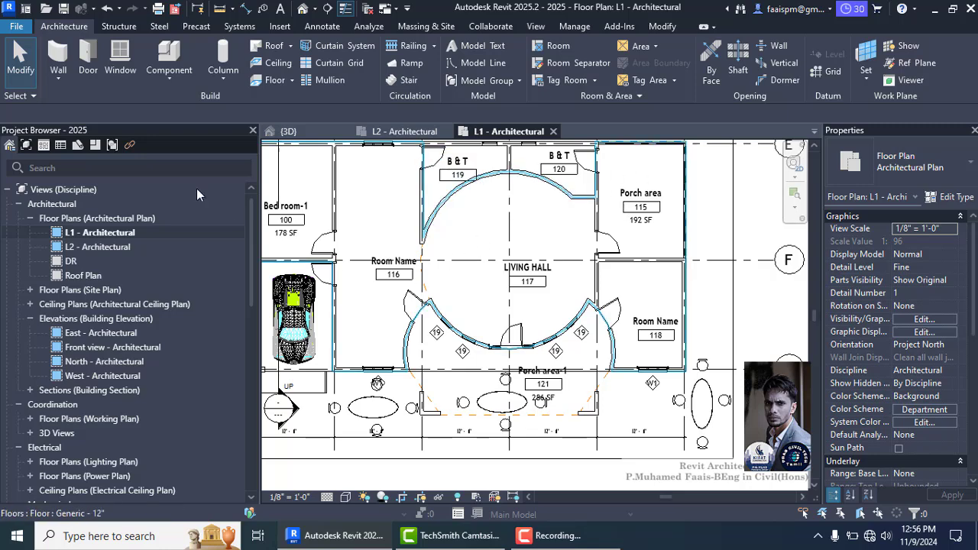
click(597, 81)
click(565, 132)
scroll(405, 279, down, 1)
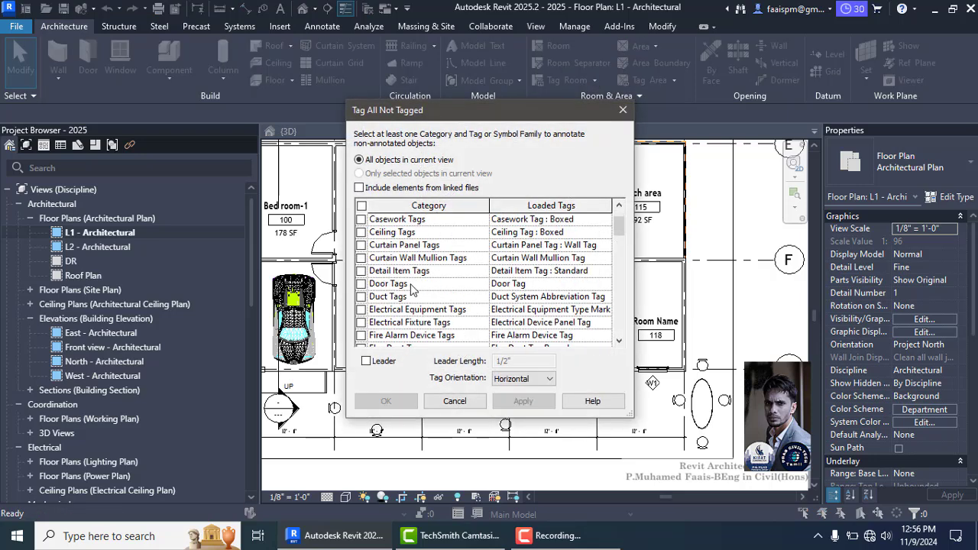
click(361, 283)
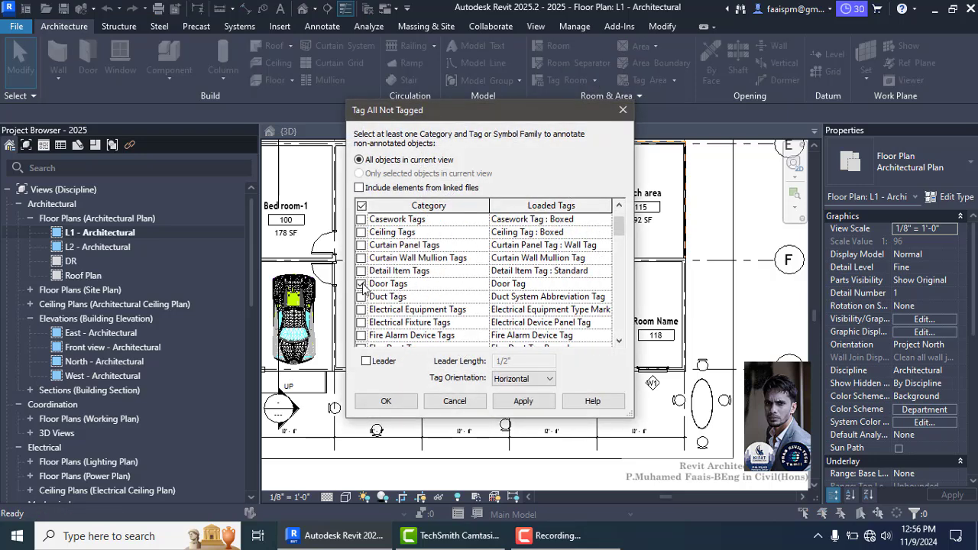
click(512, 402)
click(386, 401)
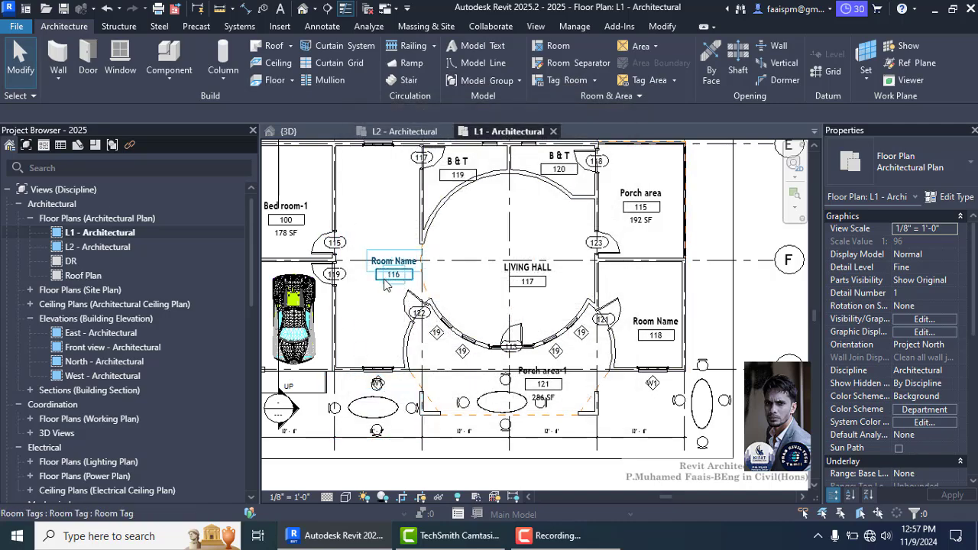
Select all instances of the Bedroom-1 door type visible in the view.
click(320, 246)
right_click(321, 245)
mouse_move(458, 312)
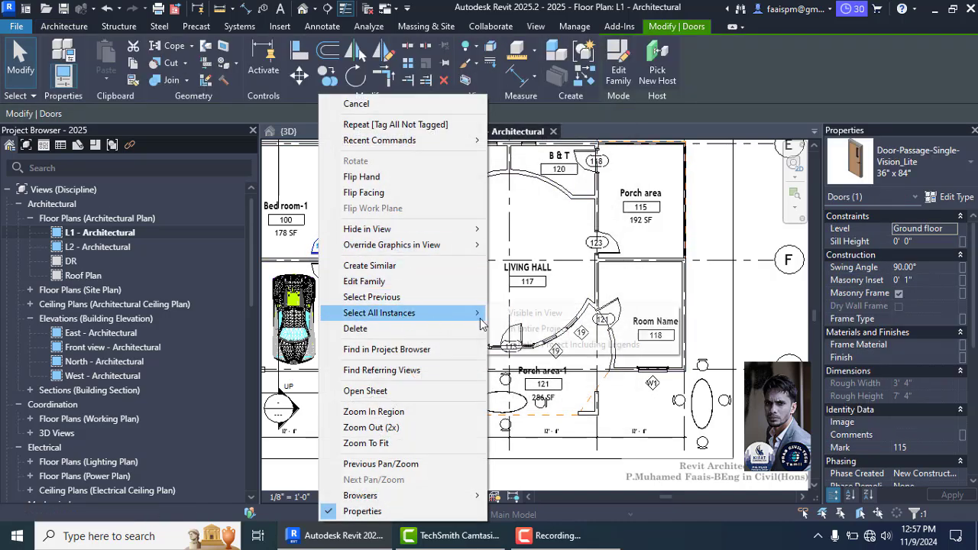
click(502, 321)
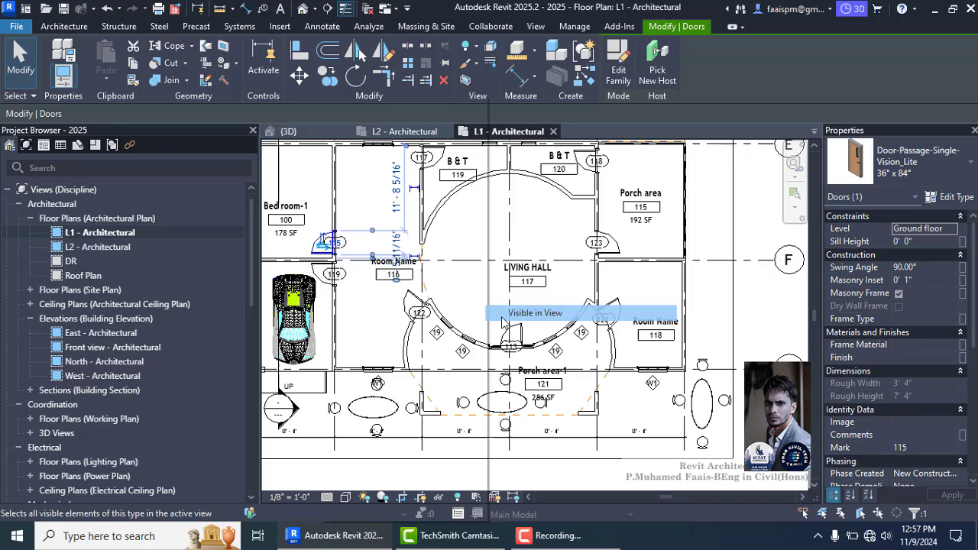
click(956, 199)
scroll(204, 318, down, 9)
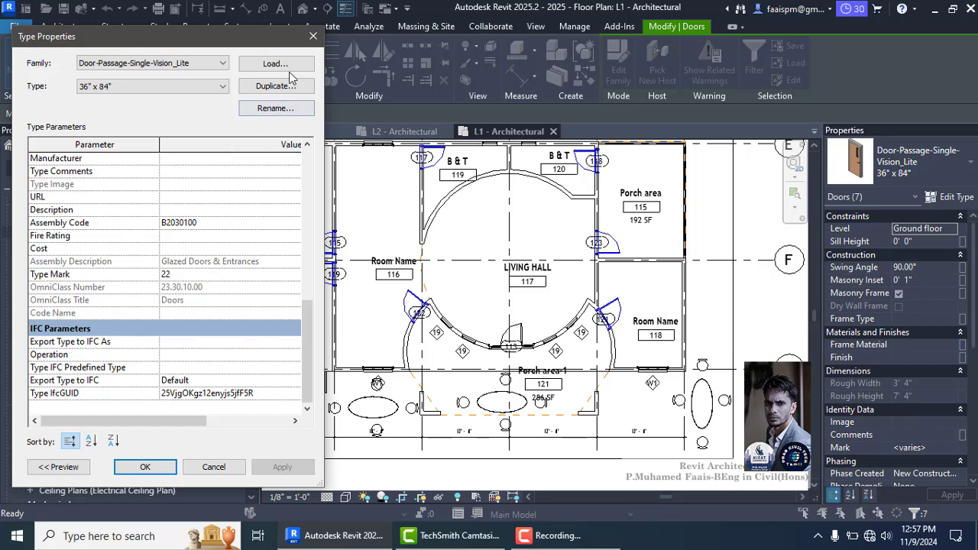
click(312, 39)
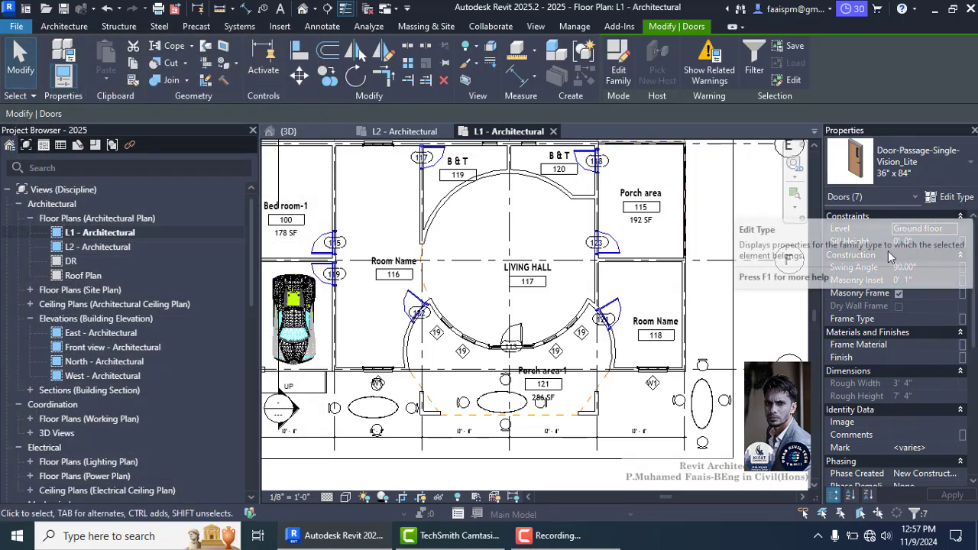
Set the Mark of all the selected 36" x 84" passage doors to D1 and clear the selection.
scroll(885, 293, down, 1)
scroll(918, 343, down, 1)
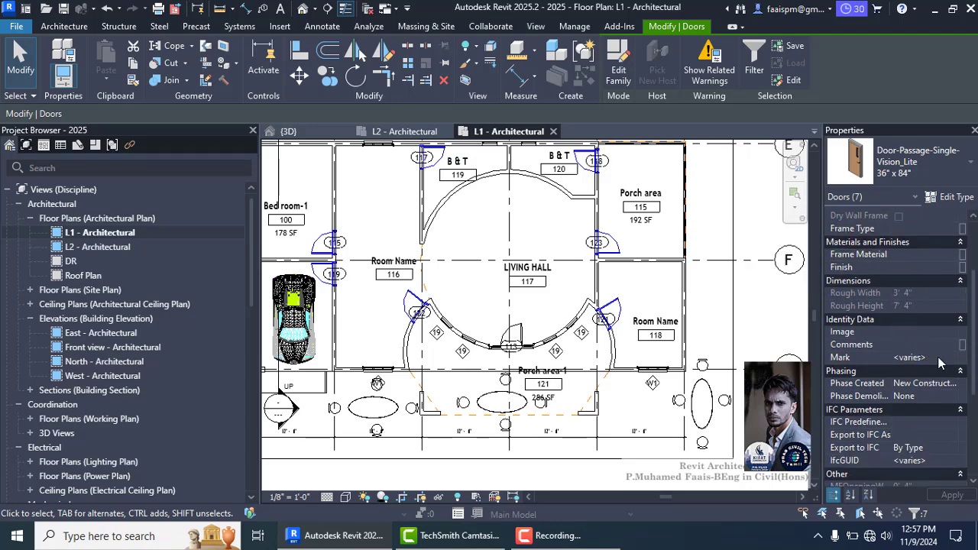
click(940, 358)
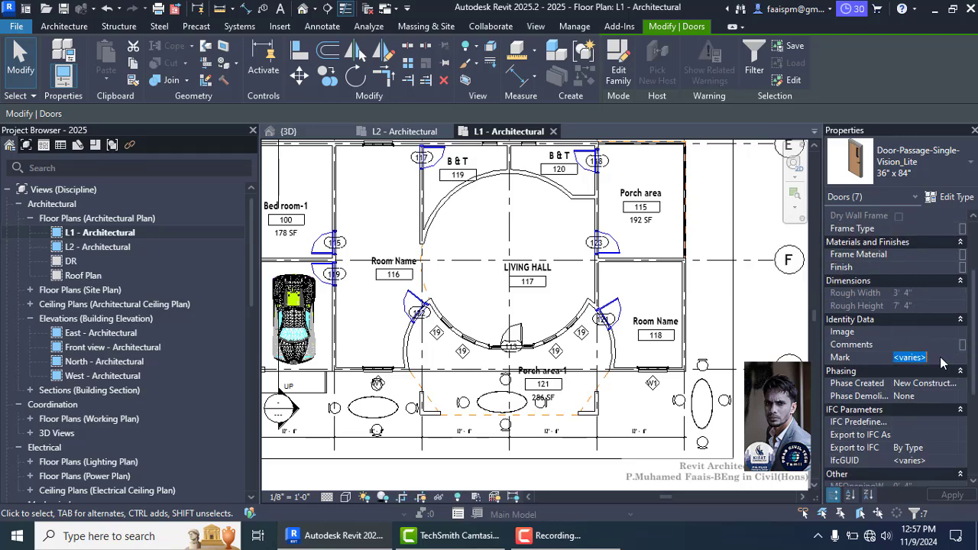
text(D)
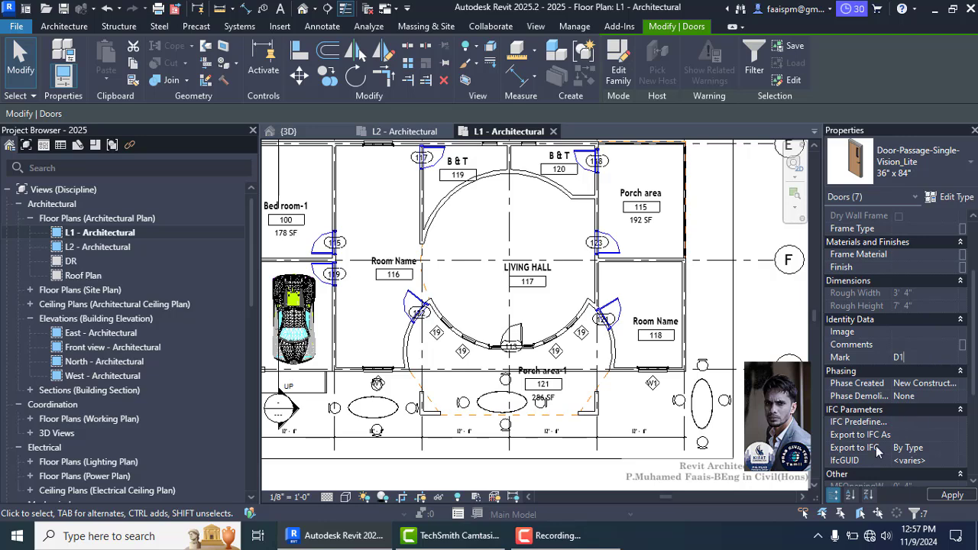
text(1)
key(Return)
click(541, 316)
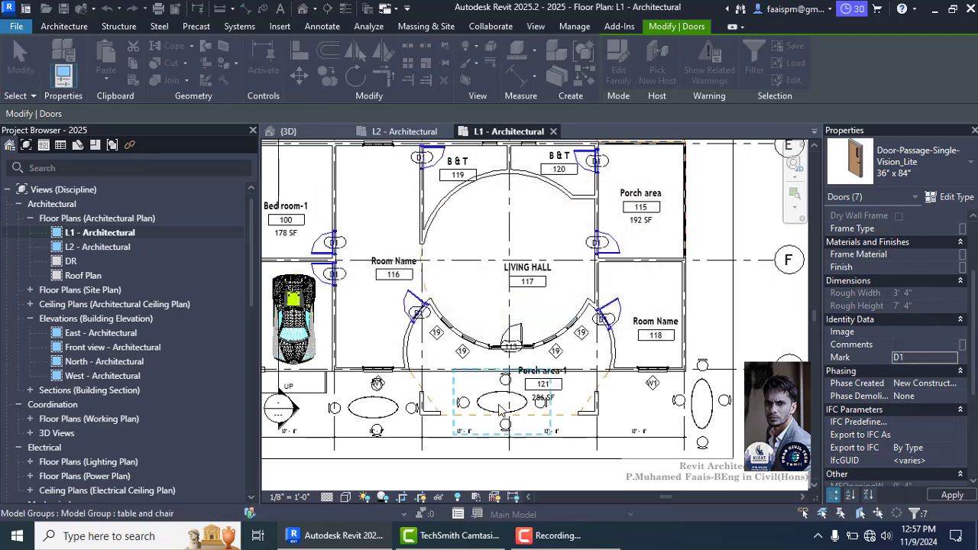
click(756, 322)
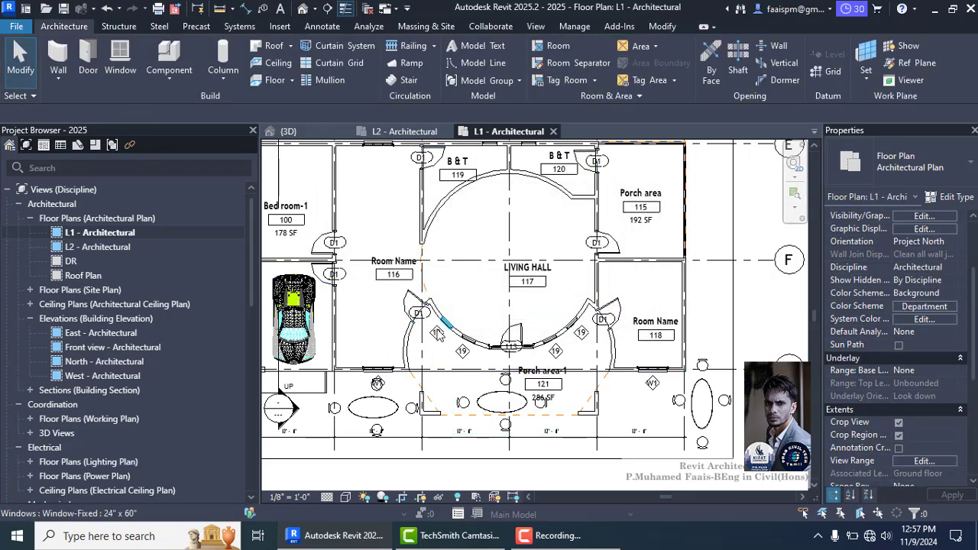
Open the default 3D view and examine the whole house from different sides at eye level.
scroll(397, 324, up, 3)
scroll(405, 330, down, 3)
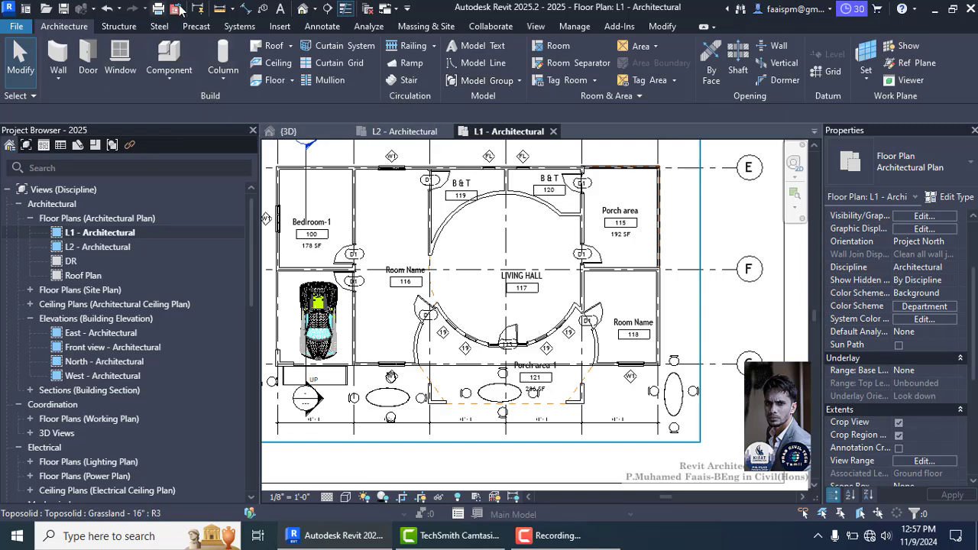
click(302, 9)
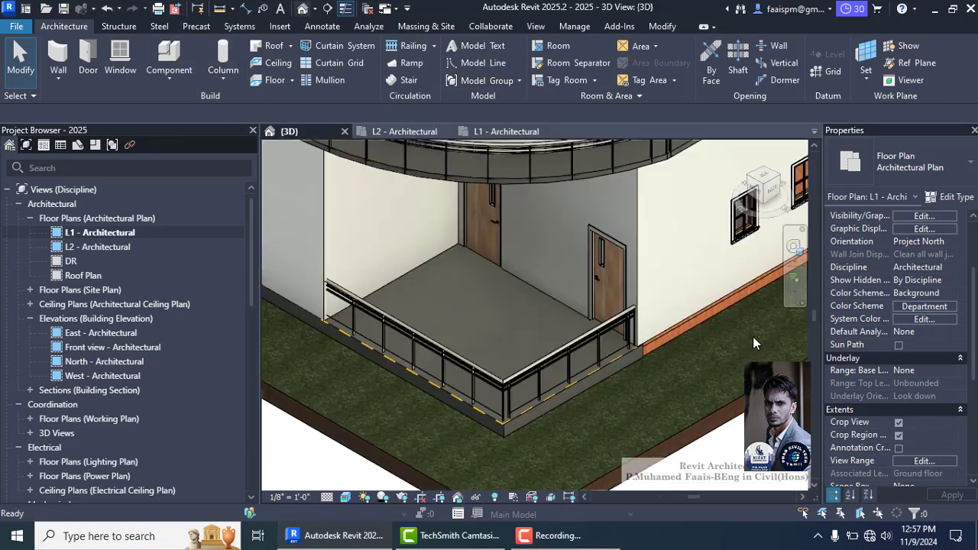
scroll(302, 347, down, 3)
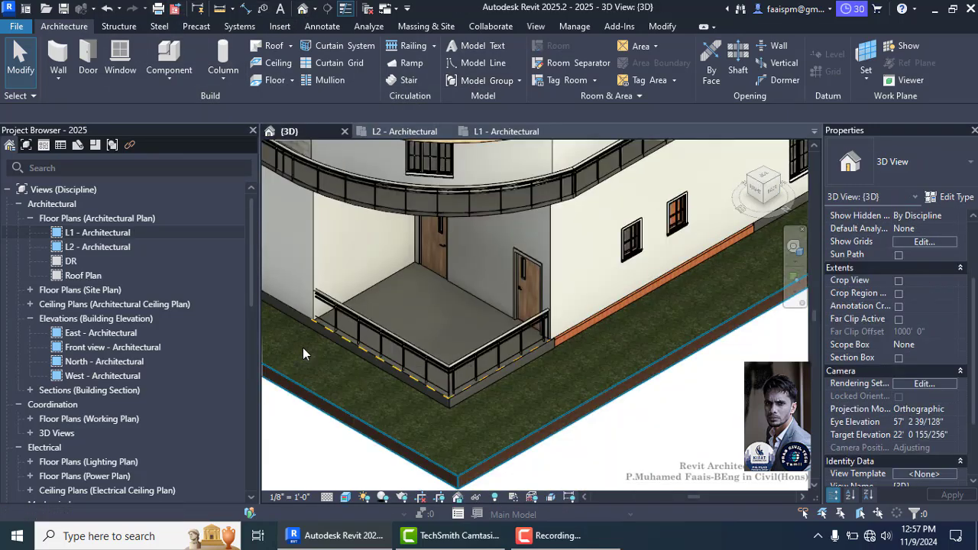
scroll(302, 351, down, 2)
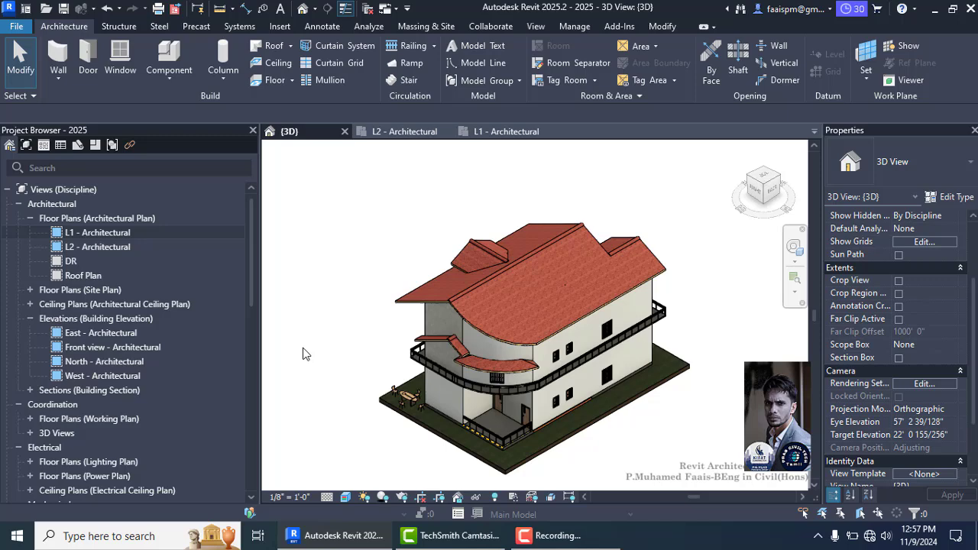
click(767, 193)
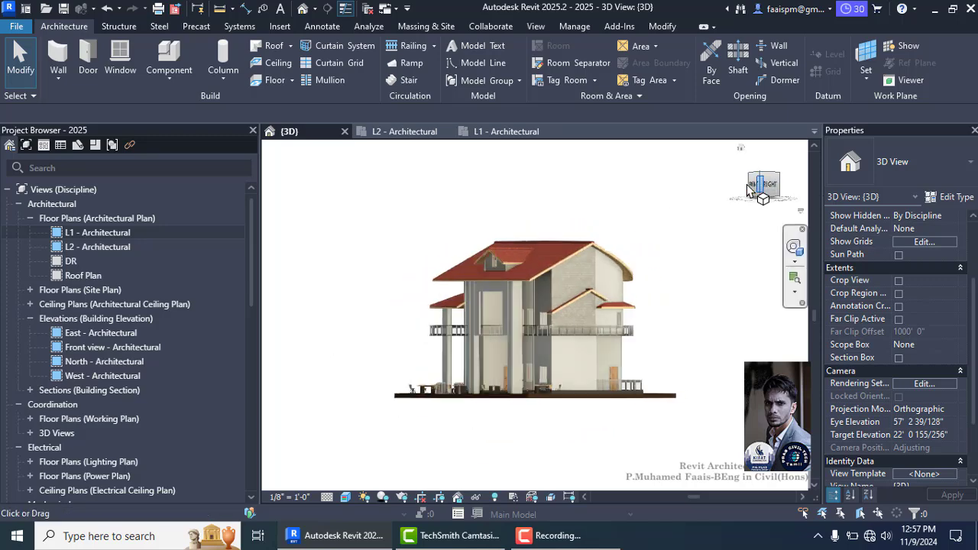
click(749, 189)
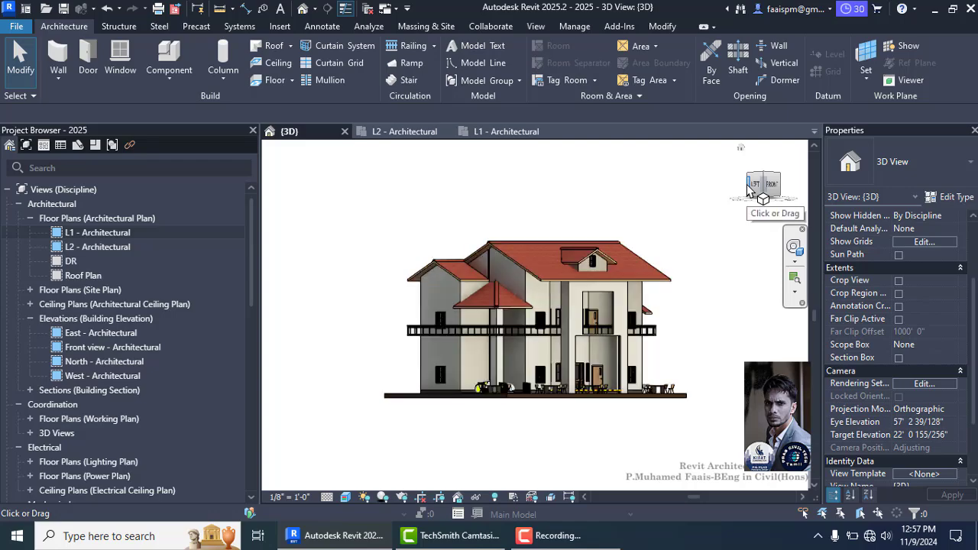